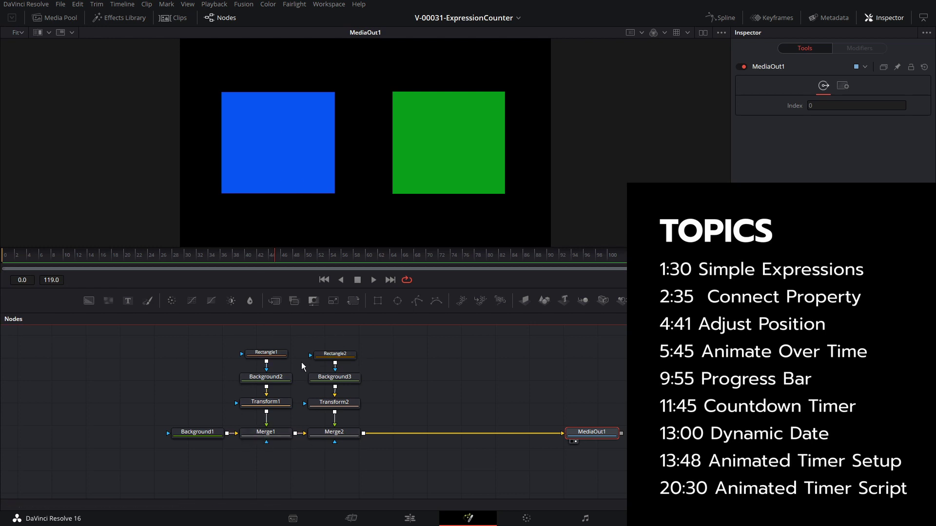
# Step: Review the settings of the green square's Background3 and Rectangle2 nodes and the blue square's Transform1 node
pyautogui.click(334, 377)
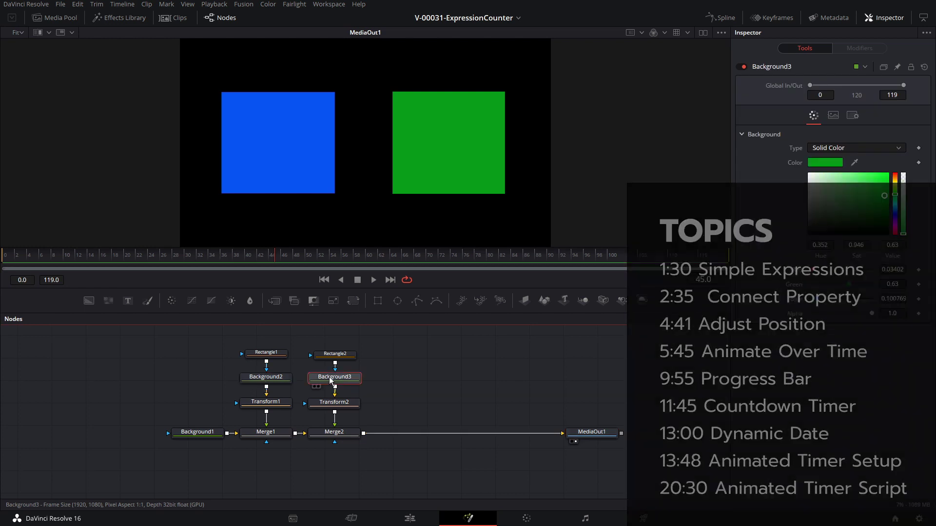
pyautogui.click(268, 358)
pyautogui.click(335, 354)
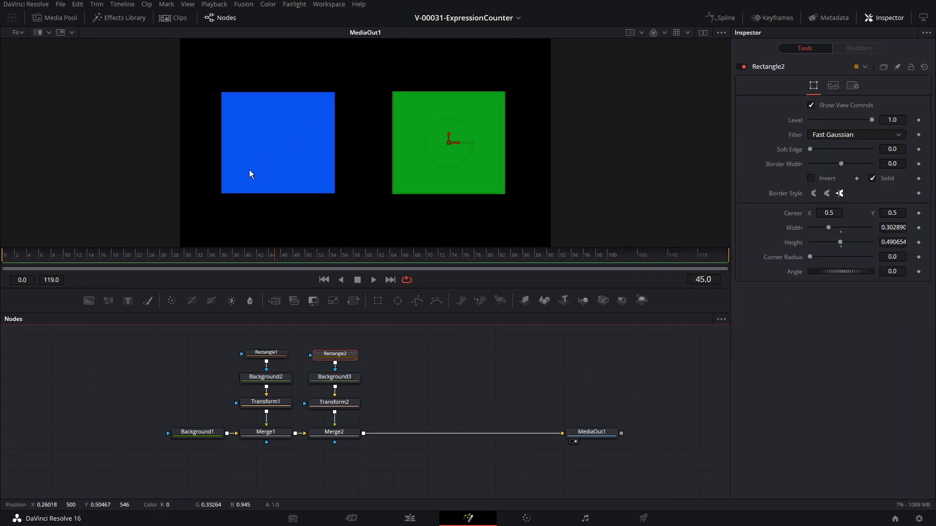
pyautogui.click(270, 406)
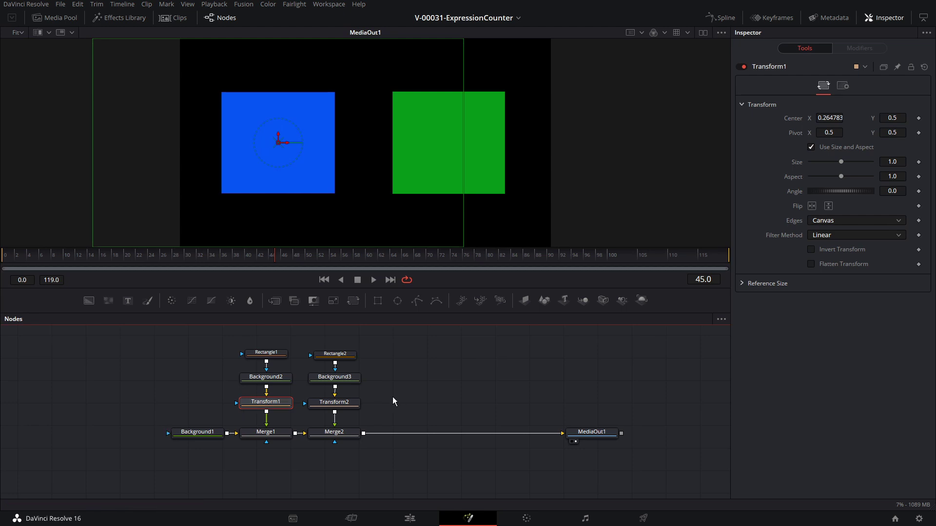
# Step: Add an expression to the Size property of Transform2 and check its option for removing the expression
pyautogui.click(342, 405)
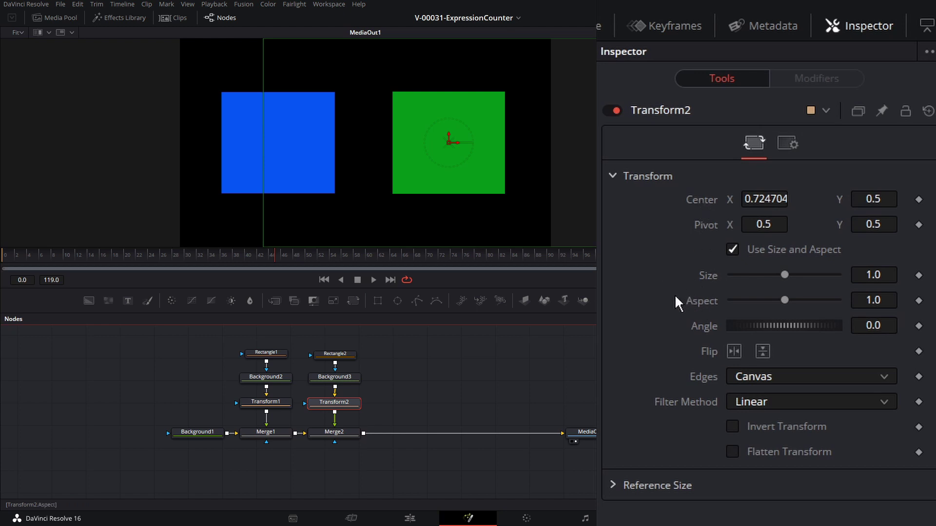
pyautogui.rightClick(707, 233)
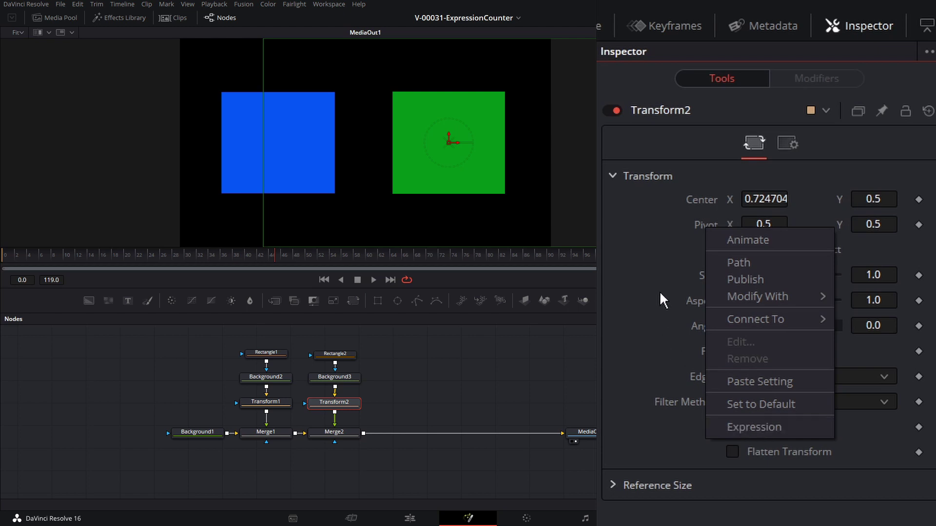
pyautogui.click(635, 298)
pyautogui.rightClick(710, 276)
pyautogui.click(741, 362)
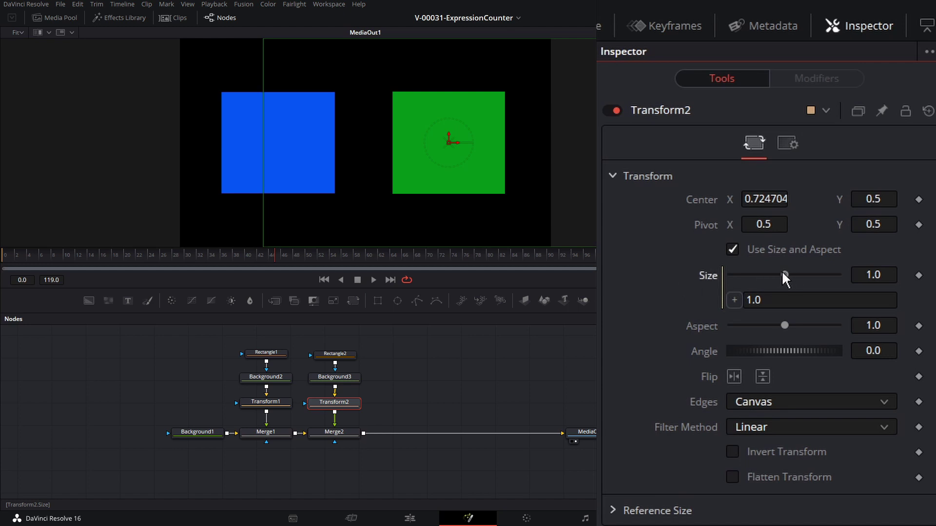
pyautogui.click(791, 300)
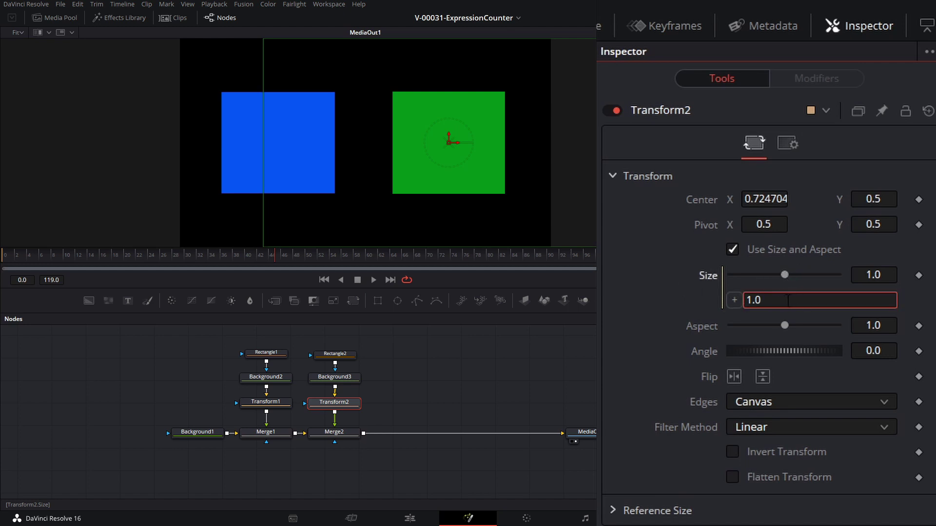
pyautogui.rightClick(709, 285)
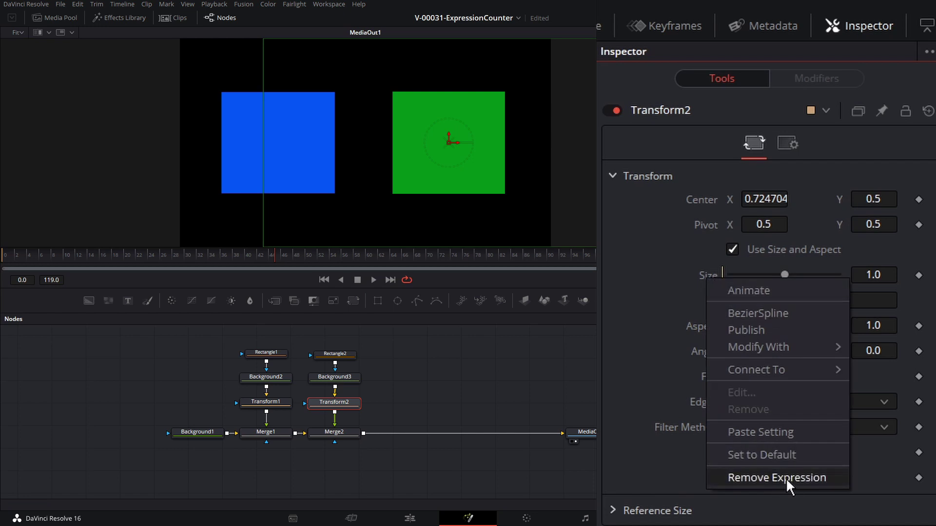
pyautogui.press('Escape')
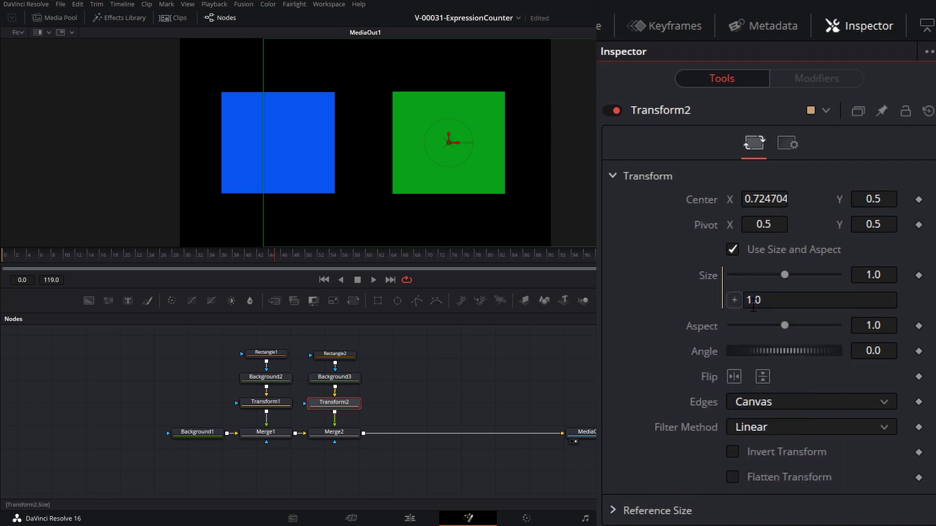
# Step: Set the Size expression of Transform2 to .3
pyautogui.click(746, 302)
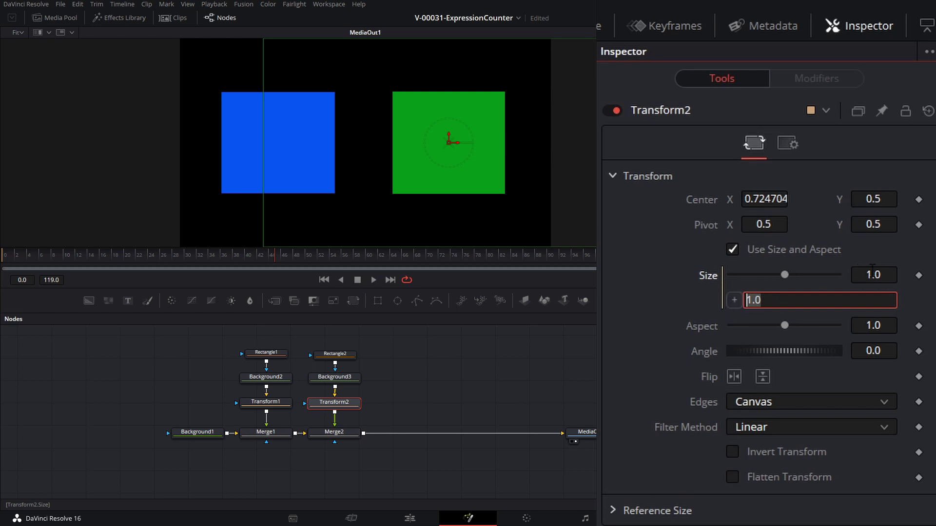
pyautogui.press('BackSpace')
pyautogui.write('.3')
pyautogui.press('Tab')
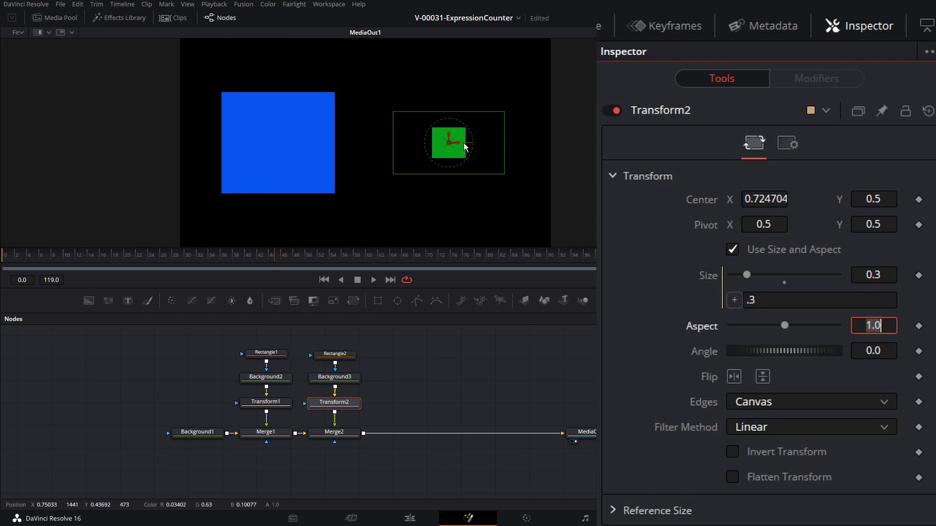
# Step: Extend the Size expression of Transform2 to the calculation .3*2
pyautogui.click(775, 301)
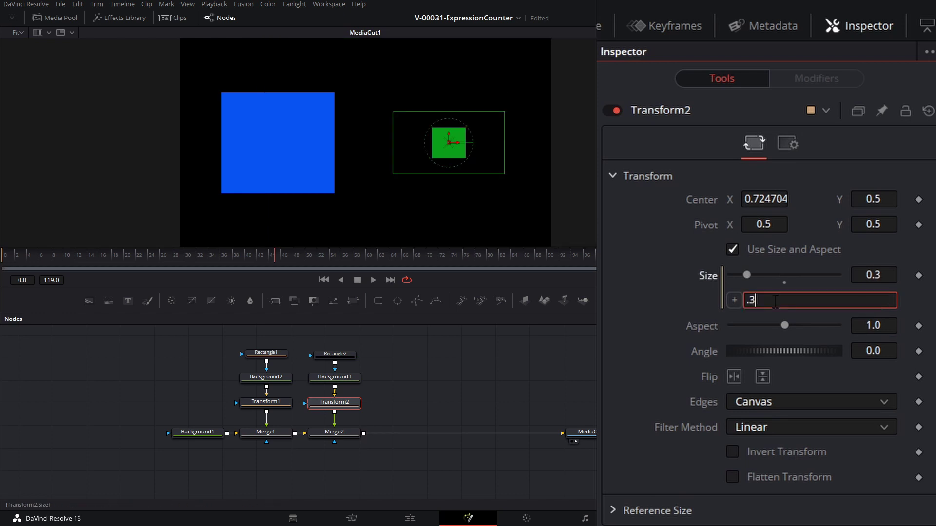
pyautogui.write('*2')
pyautogui.press('Tab')
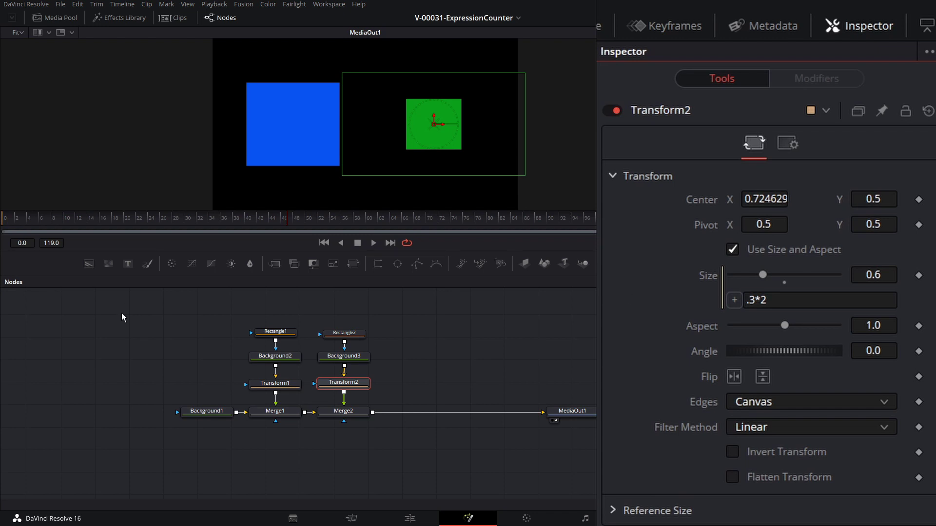
# Step: Link Transform2's Size to the other square with the expression Transform1.Size, and adjust Transform1's Size to 1.06
pyautogui.write('Transform1')
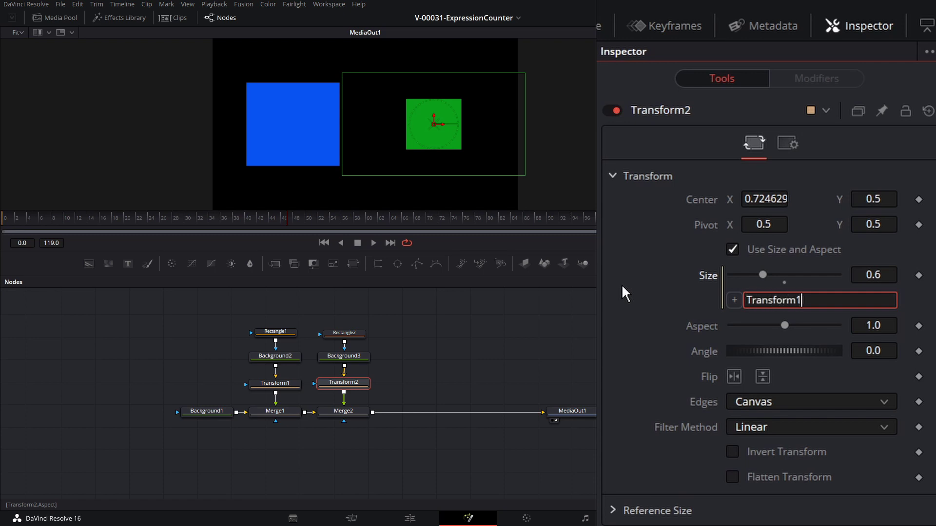
pyautogui.write('.Size')
pyautogui.press('Tab')
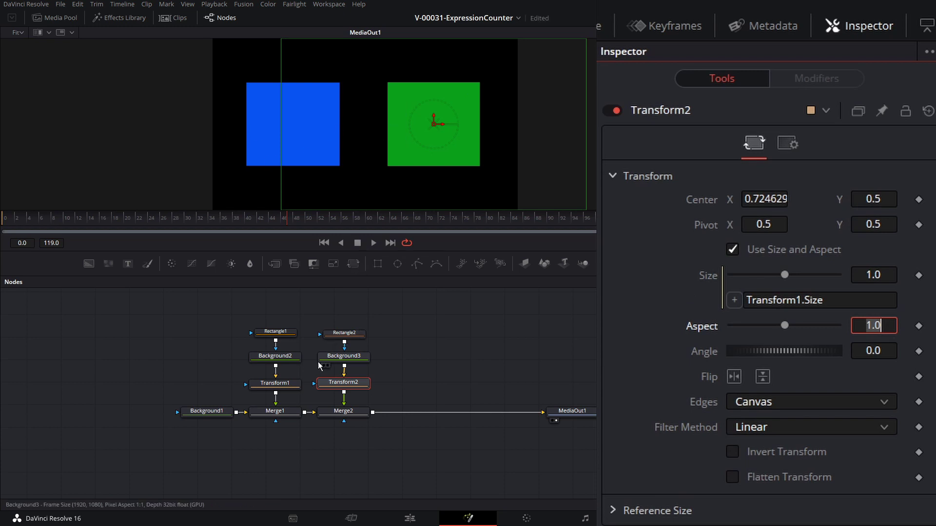
pyautogui.click(285, 385)
pyautogui.moveTo(782, 273)
pyautogui.mouseDown()
pyautogui.moveTo(771, 271)
pyautogui.moveTo(806, 270)
pyautogui.moveTo(770, 270)
pyautogui.moveTo(780, 276)
pyautogui.mouseUp()
# Step: Change Transform2's Size expression to Transform1.Size*.5 and test the link with Transform1's Size
pyautogui.click(343, 383)
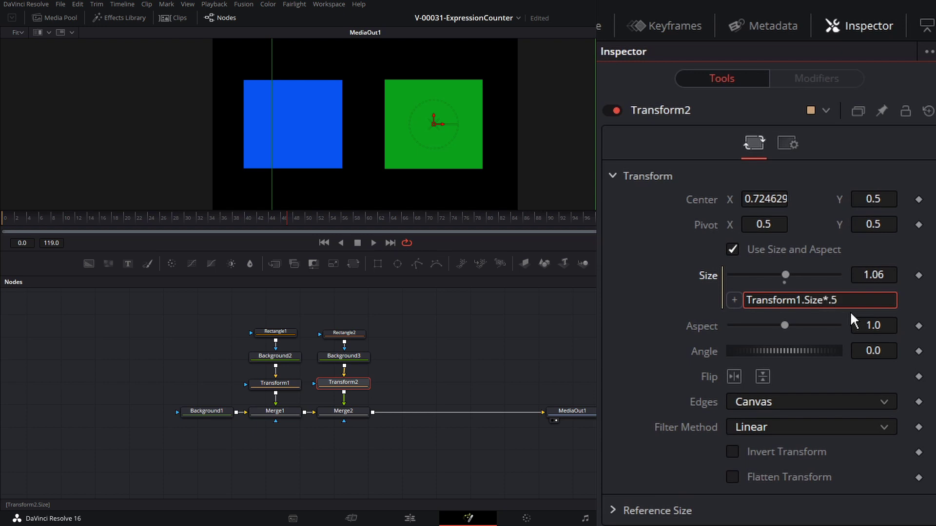
pyautogui.press('Tab')
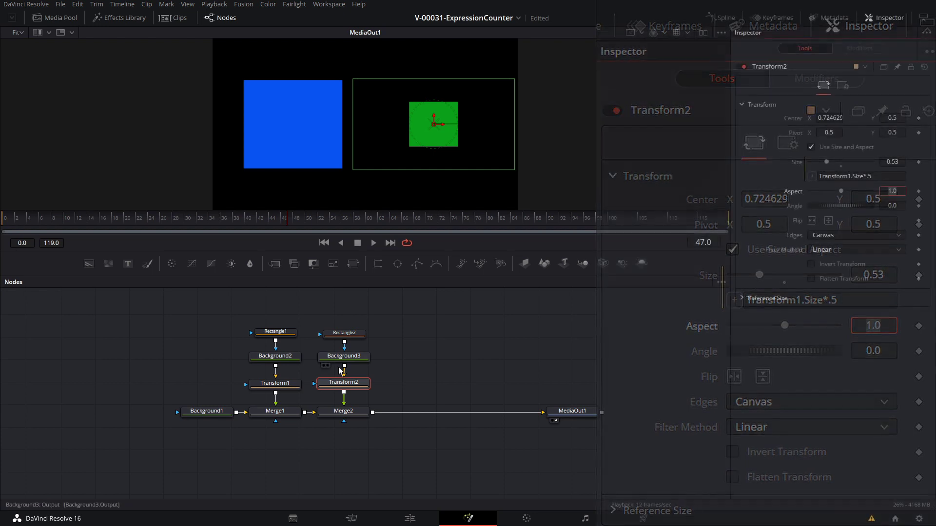
pyautogui.moveTo(842, 162)
pyautogui.mouseDown()
pyautogui.moveTo(867, 163)
pyautogui.moveTo(841, 162)
pyautogui.mouseUp()
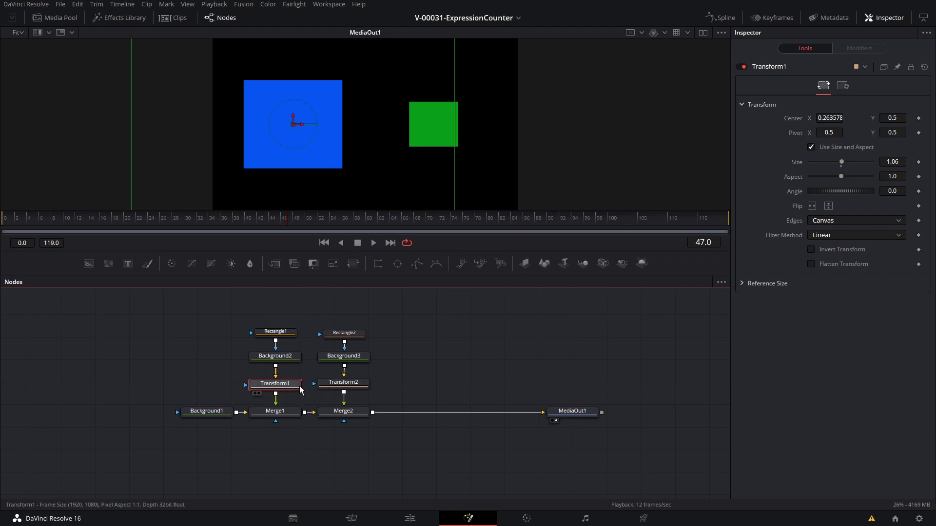
# Step: Pin the Transform1 and Transform2 controls so both are shown together, and set Transform1's Angle to 45
pyautogui.keyDown('ctrl'); pyautogui.click(336, 384); pyautogui.keyUp('ctrl')
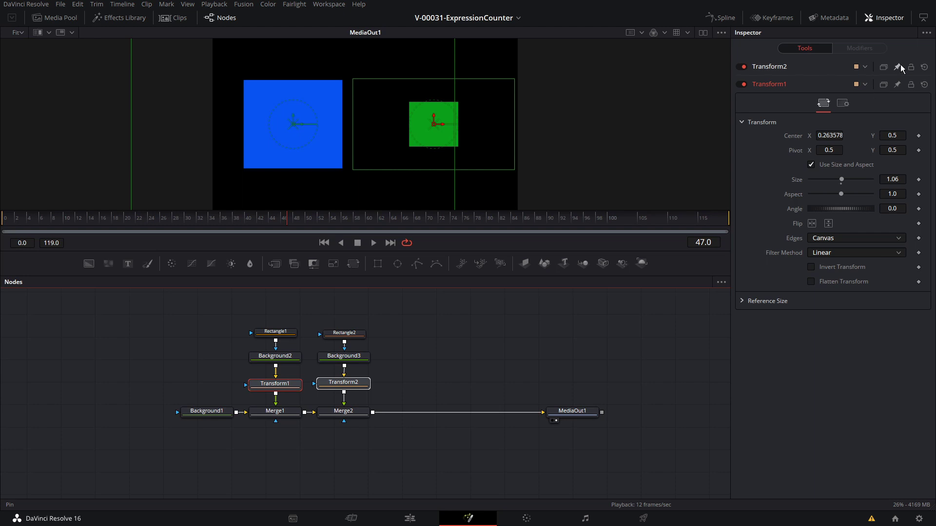
pyautogui.click(898, 84)
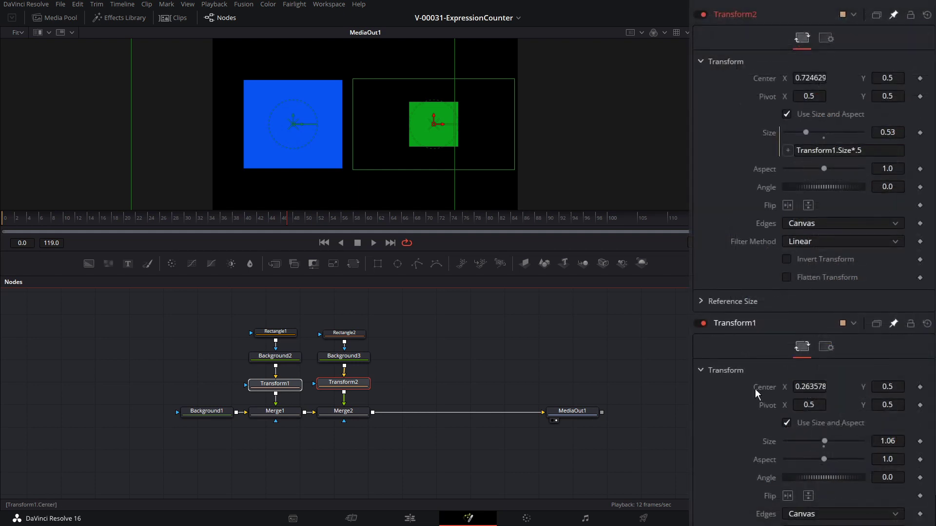
pyautogui.doubleClick(884, 477)
pyautogui.write('45')
pyautogui.press('Return')
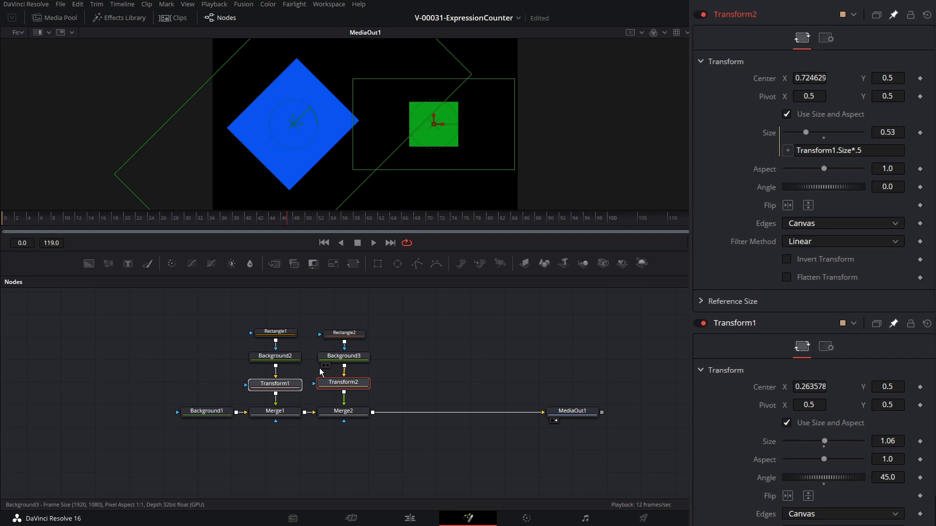
# Step: Add the expression Transform1.Angle to the Angle property of Transform2
pyautogui.rightClick(765, 188)
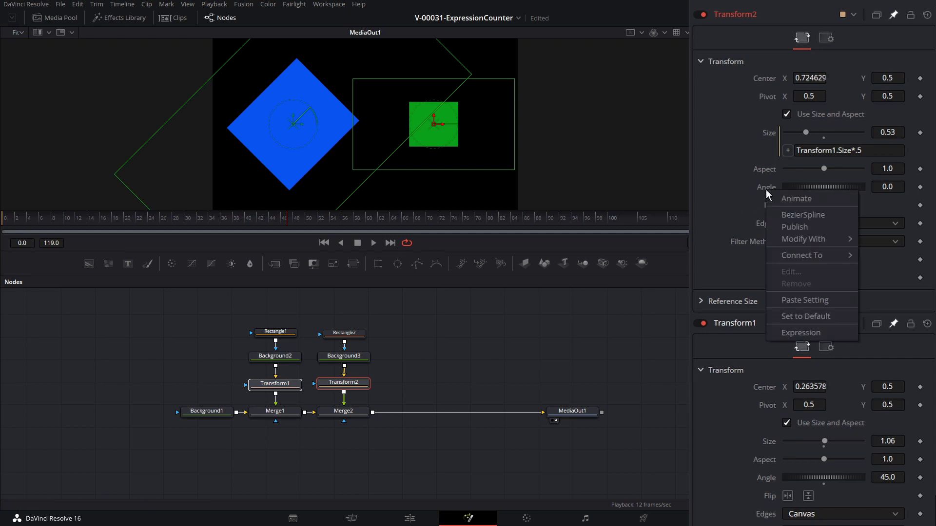
pyautogui.click(808, 333)
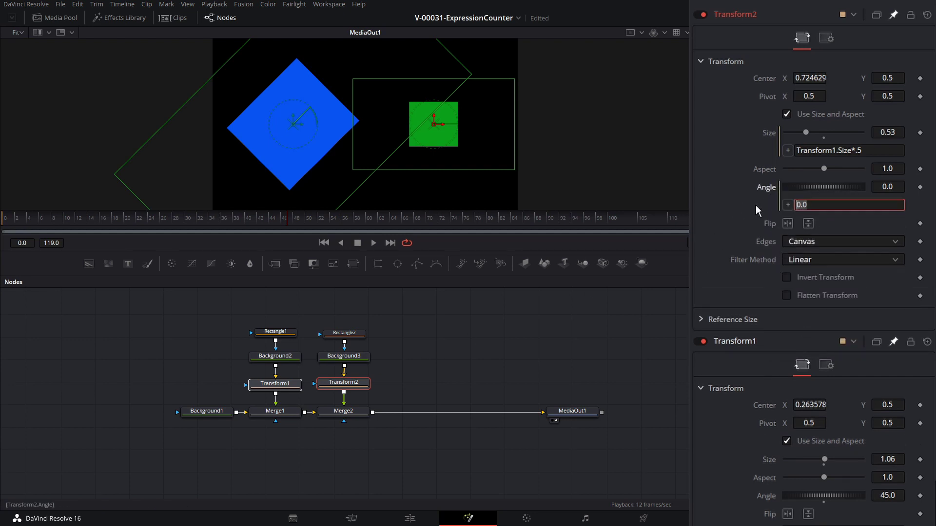
pyautogui.write('Transform1.Angle')
pyautogui.press('Return')
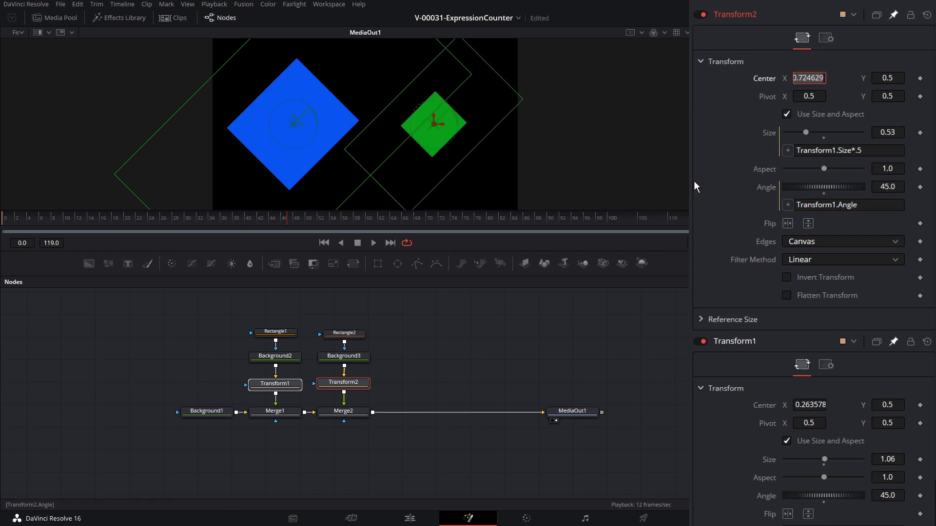
# Step: Clear Transform2's Angle expression and relink it to Transform1's Angle with the expression pick whip
pyautogui.moveTo(872, 209); pyautogui.dragTo(689, 192)
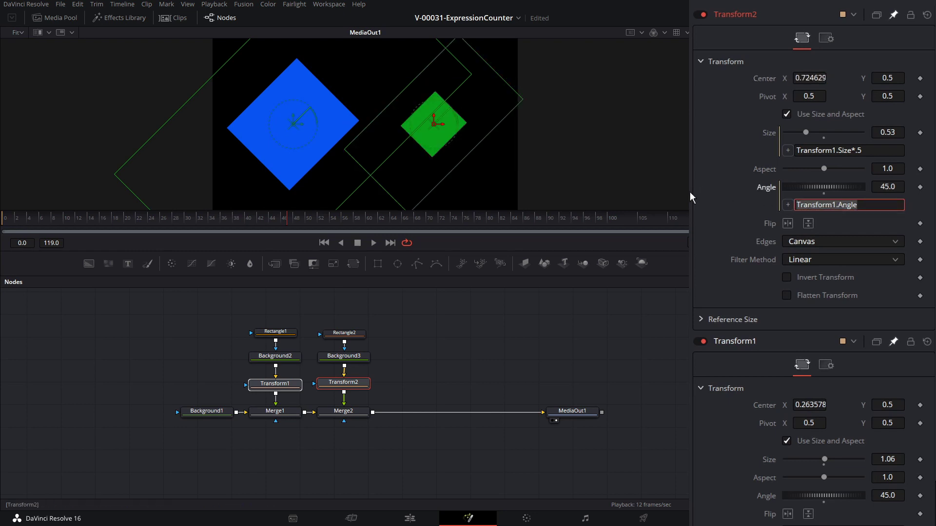
pyautogui.press('BackSpace')
pyautogui.press('Return')
pyautogui.moveTo(721, 223); pyautogui.dragTo(767, 496)
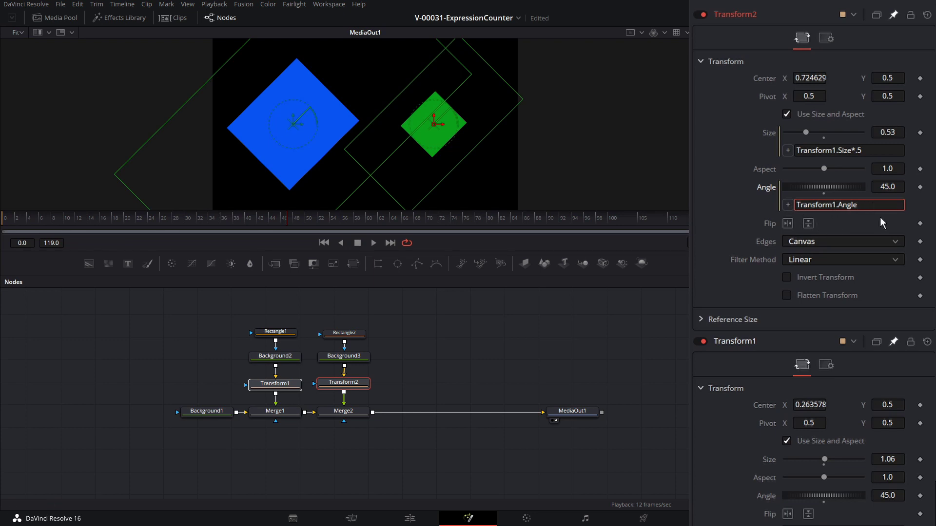
# Step: Try adding Transform1's Pivot to Transform2's Angle expression with the pick whip, and delete that addition so only Transform1.Angle remains
pyautogui.moveTo(788, 205); pyautogui.dragTo(770, 423)
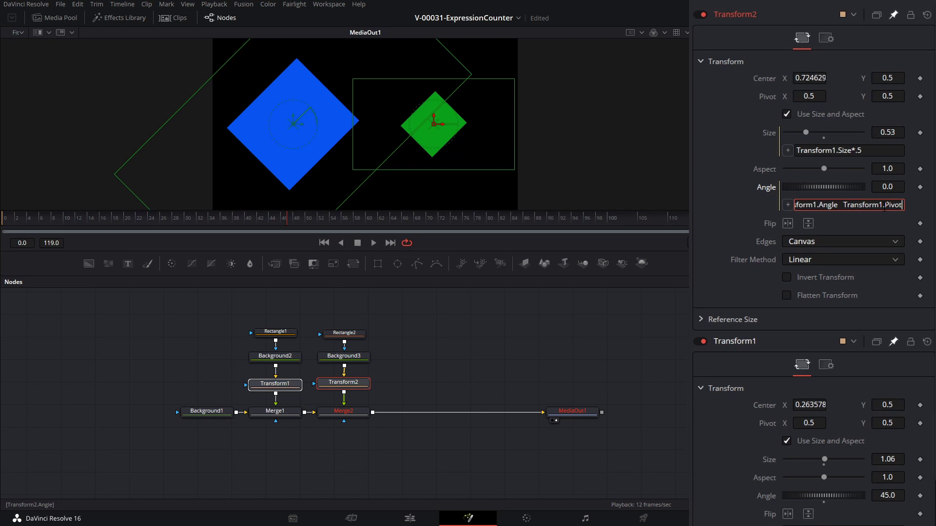
pyautogui.press('Home')
pyautogui.press('End')
pyautogui.press('BackSpace')
pyautogui.press('BackSpace')
pyautogui.press('BackSpace')
pyautogui.press('BackSpace')
pyautogui.press('BackSpace')
pyautogui.press('BackSpace')
pyautogui.press('BackSpace')
pyautogui.press('BackSpace')
pyautogui.press('BackSpace')
pyautogui.press('BackSpace')
pyautogui.press('BackSpace')
pyautogui.press('BackSpace')
pyautogui.press('BackSpace')
pyautogui.press('BackSpace')
pyautogui.press('BackSpace')
pyautogui.press('BackSpace')
pyautogui.press('BackSpace')
pyautogui.press('Return')
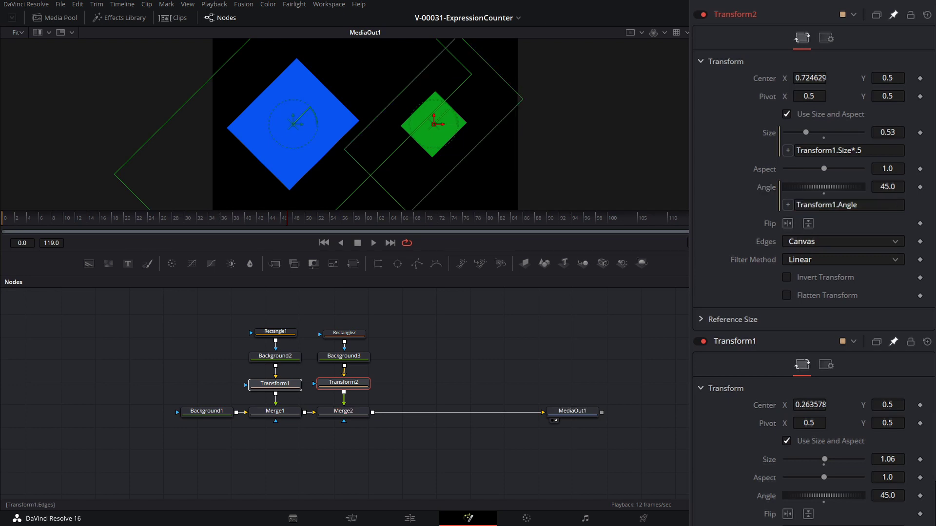
# Step: Test the linked rotation on Transform1, change Transform2's Angle expression to Transform1.Angle*4, and turn Transform1's Angle to -135
pyautogui.moveTo(837, 494); pyautogui.dragTo(810, 495)
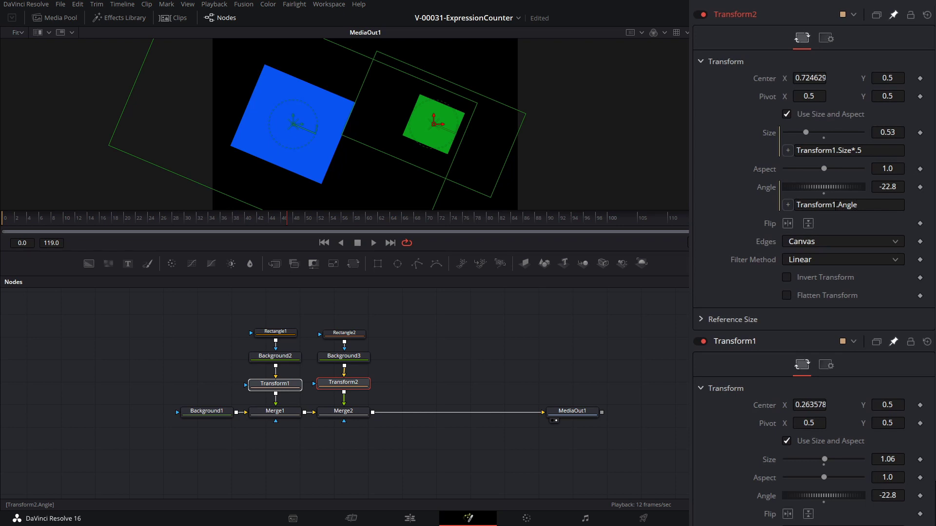
pyautogui.click(861, 204)
pyautogui.write('*')
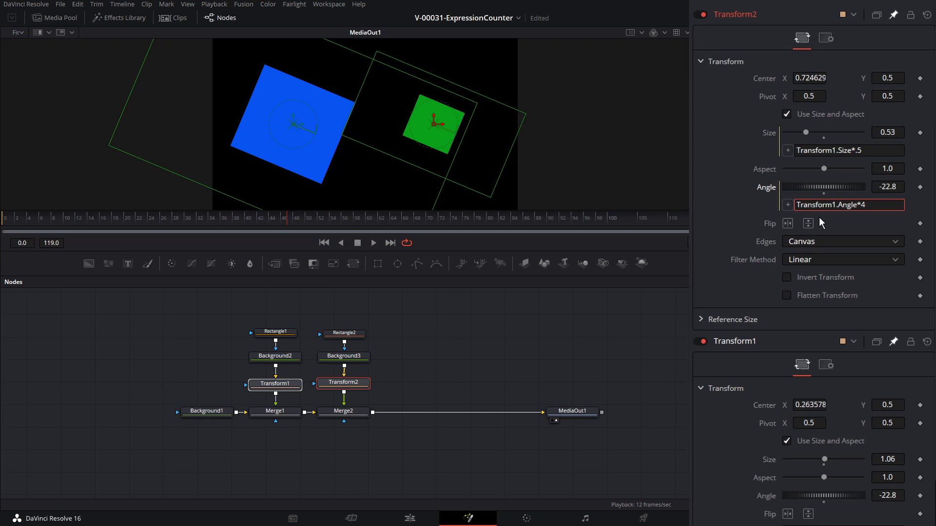
pyautogui.press('Return')
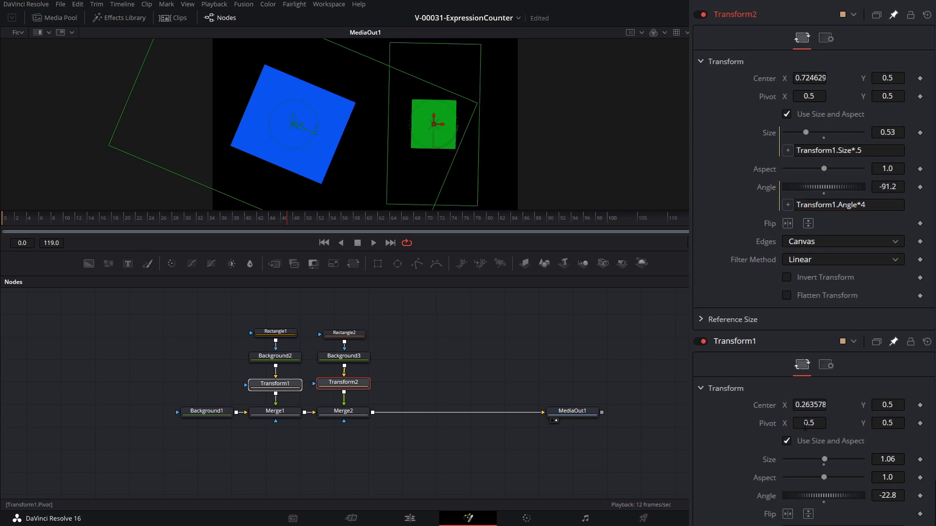
pyautogui.moveTo(825, 494)
pyautogui.mouseDown()
pyautogui.moveTo(806, 493)
pyautogui.moveTo(834, 494)
pyautogui.moveTo(811, 492)
pyautogui.mouseUp()
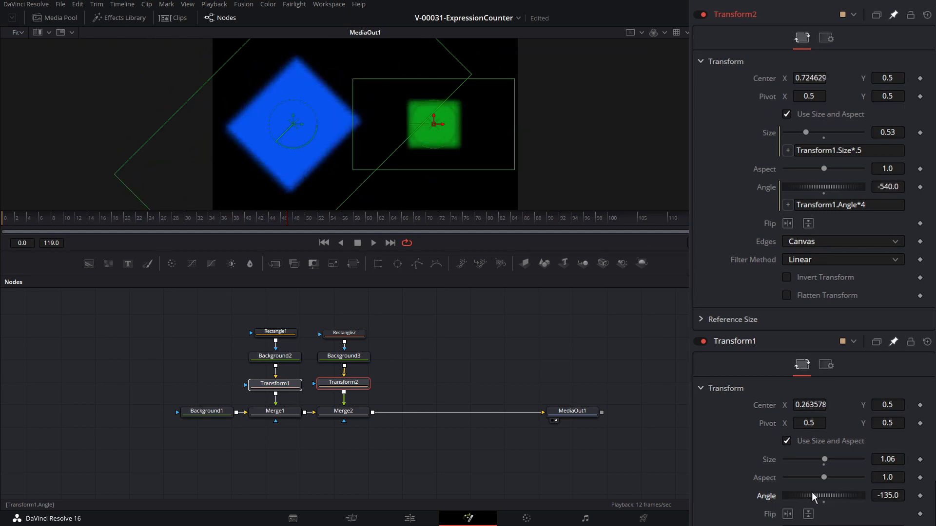
# Step: Change Transform2's Angle expression to Transform1.Angle*-2 and turn Transform1's Angle to about 159.7
pyautogui.click(868, 205)
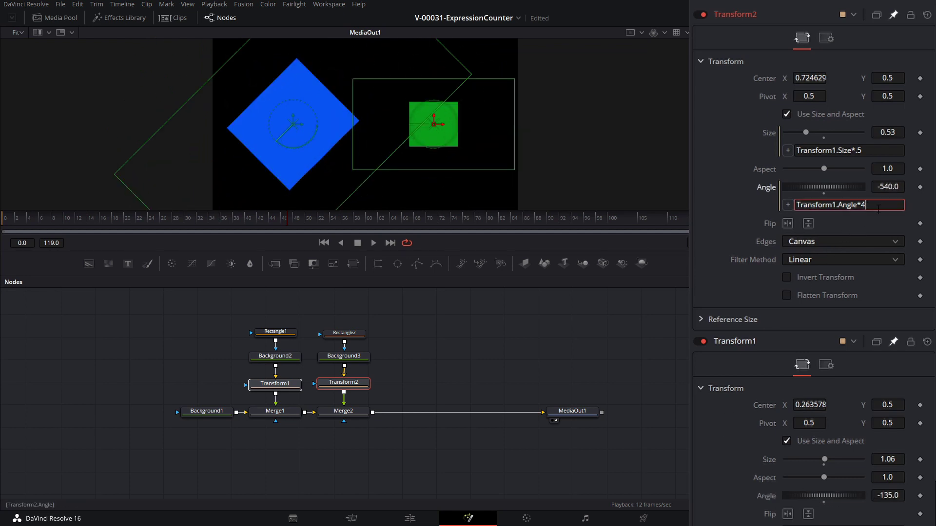
pyautogui.write('-2')
pyautogui.moveTo(853, 496); pyautogui.dragTo(802, 496)
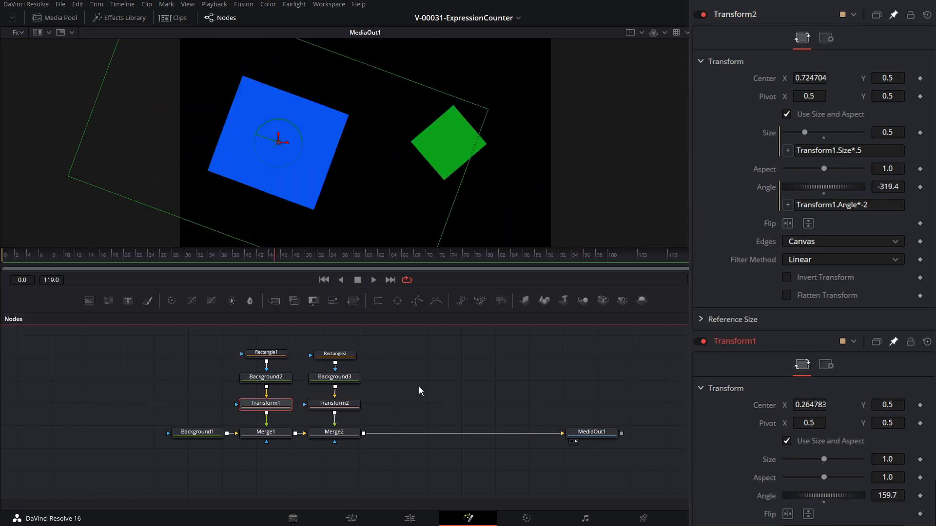
pyautogui.moveTo(266, 409)
pyautogui.mouseDown()
pyautogui.moveTo(235, 409)
pyautogui.moveTo(266, 410)
pyautogui.mouseUp()
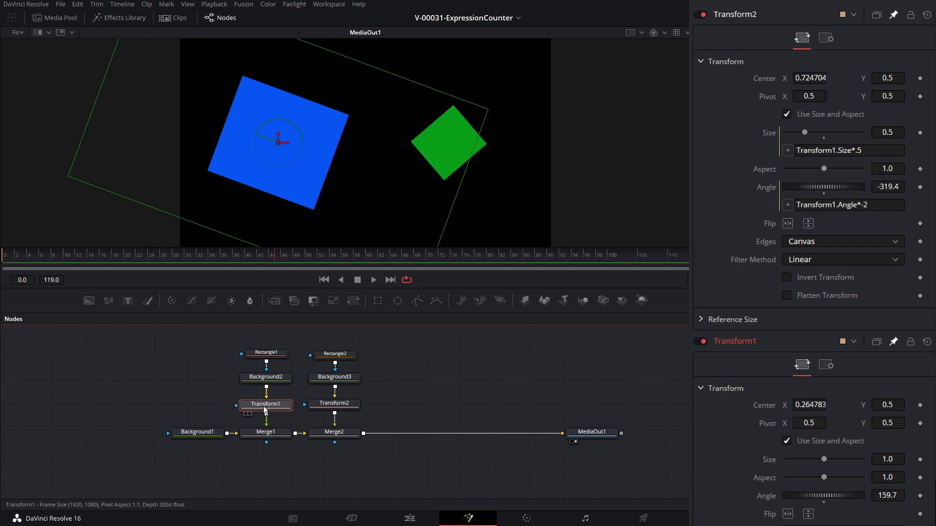
# Step: Open the rename prompt for the Transform1 node and cancel it
pyautogui.press('F2')
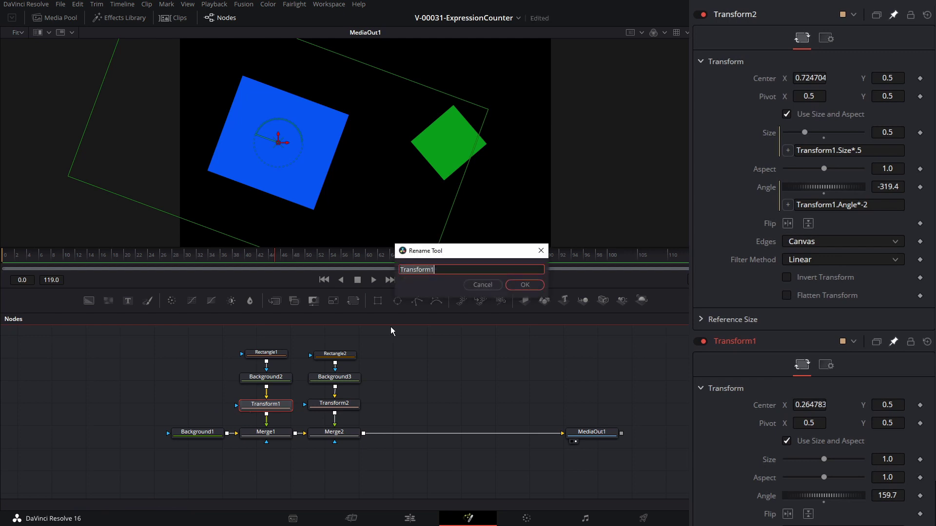
pyautogui.click(495, 286)
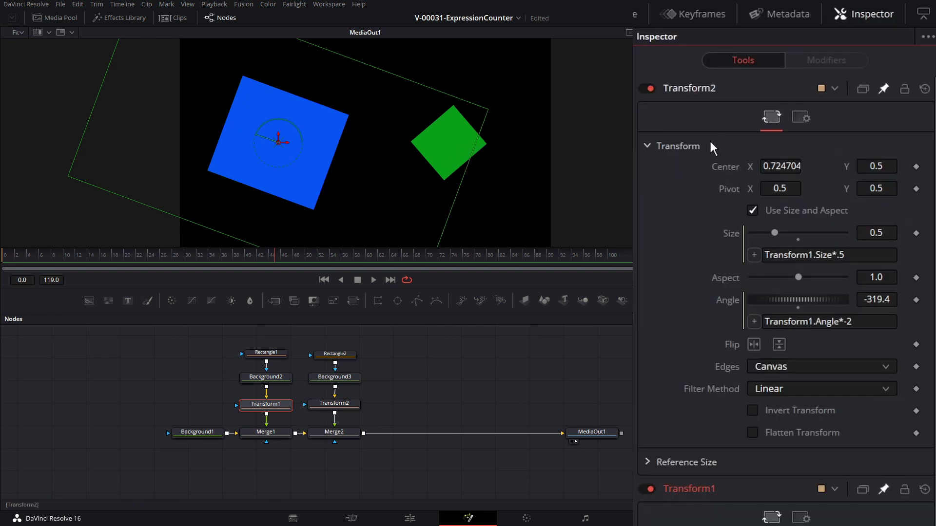
# Step: Add an expression to Transform2's Center and edit it to read Point(0.8, 0.5)
pyautogui.rightClick(726, 171)
pyautogui.click(768, 346)
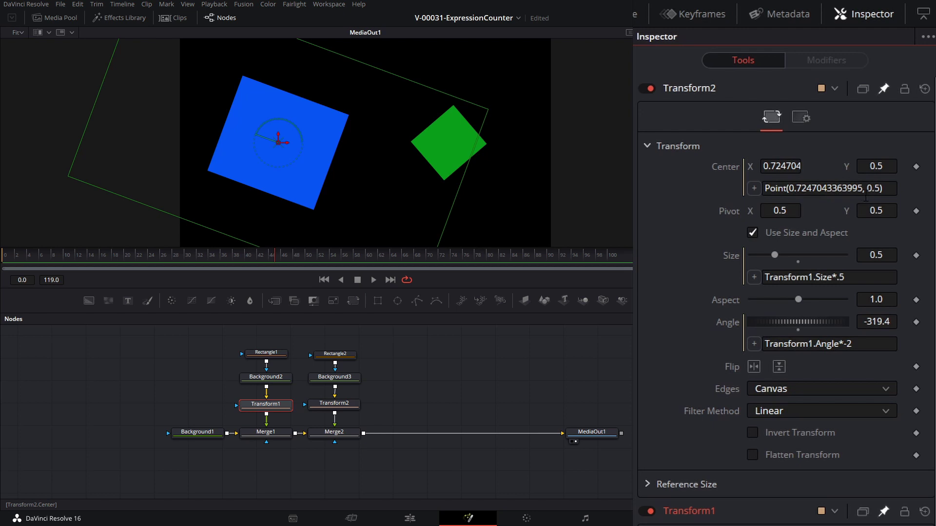
pyautogui.click(863, 188)
pyautogui.press('BackSpace')
pyautogui.press('BackSpace')
pyautogui.press('BackSpace')
pyautogui.press('BackSpace')
pyautogui.press('BackSpace')
pyautogui.press('BackSpace')
pyautogui.press('BackSpace')
pyautogui.press('BackSpace')
pyautogui.press('BackSpace')
pyautogui.press('BackSpace')
pyautogui.press('BackSpace')
pyautogui.press('BackSpace')
pyautogui.press('BackSpace')
pyautogui.press('BackSpace')
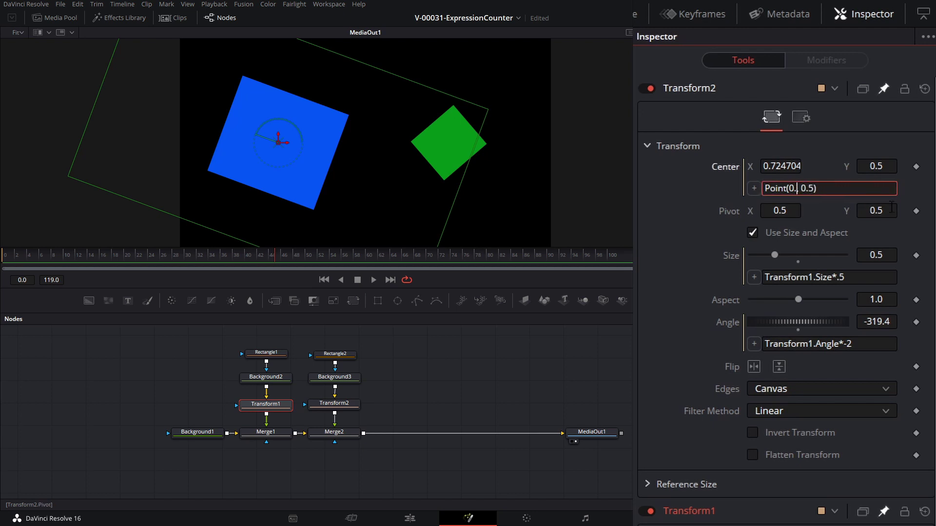
pyautogui.write('8')
pyautogui.press('Return')
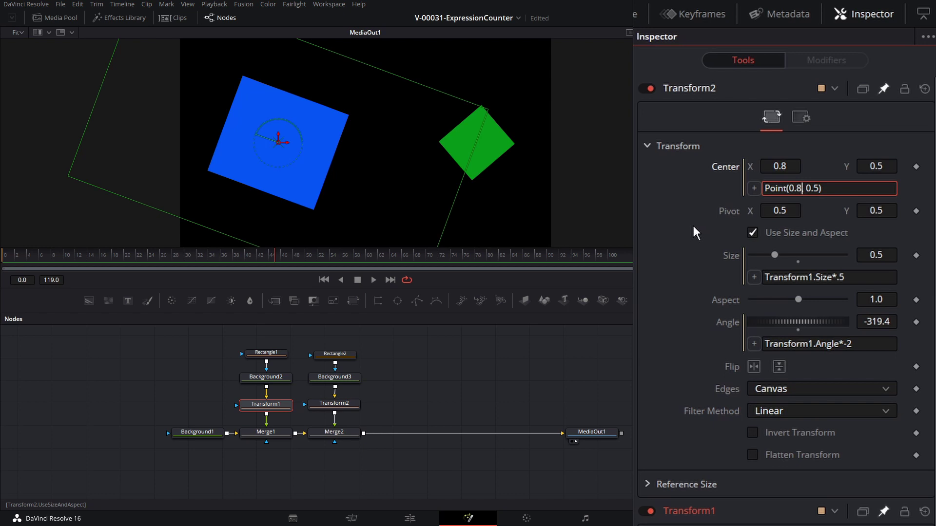
# Step: Replace the X value in Transform2's Center expression with Transform1.Center.X, keeping 0.5 for Y
pyautogui.press('BackSpace')
pyautogui.press('BackSpace')
pyautogui.press('BackSpace')
pyautogui.write('Tra')
pyautogui.press('BackSpace')
pyautogui.press('BackSpace')
pyautogui.write('ransform1.Center.X')
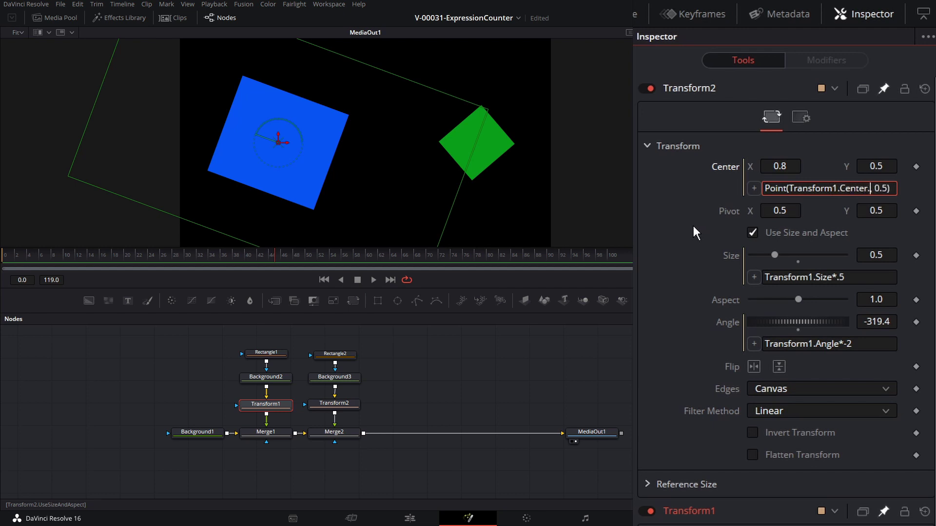
pyautogui.press('Return')
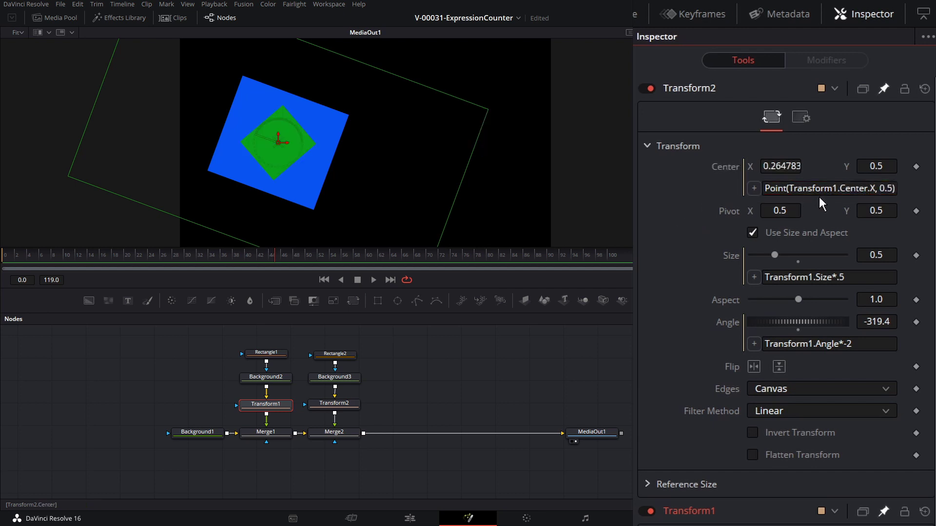
# Step: Save the project and test the linked centre by moving the blue square horizontally and vertically, ending at about X 0.39
pyautogui.hotkey('ctrl', 's')
pyautogui.moveTo(288, 144); pyautogui.dragTo(383, 142)
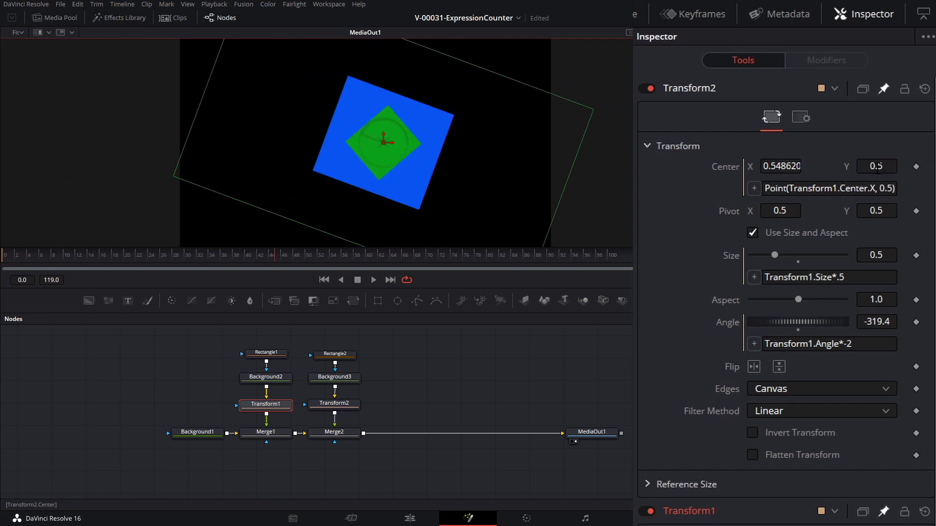
pyautogui.moveTo(389, 138); pyautogui.dragTo(339, 160)
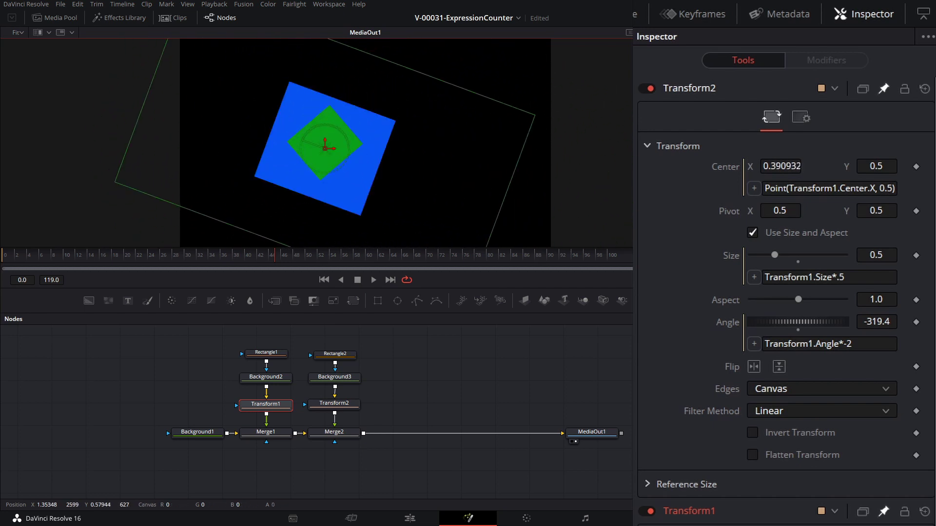
# Step: Offset the X term in Transform2's Center expression to Transform1.Center.X+.3, and move the blue square to about X 0.392, Y 0.474
pyautogui.click(826, 189)
pyautogui.press('End')
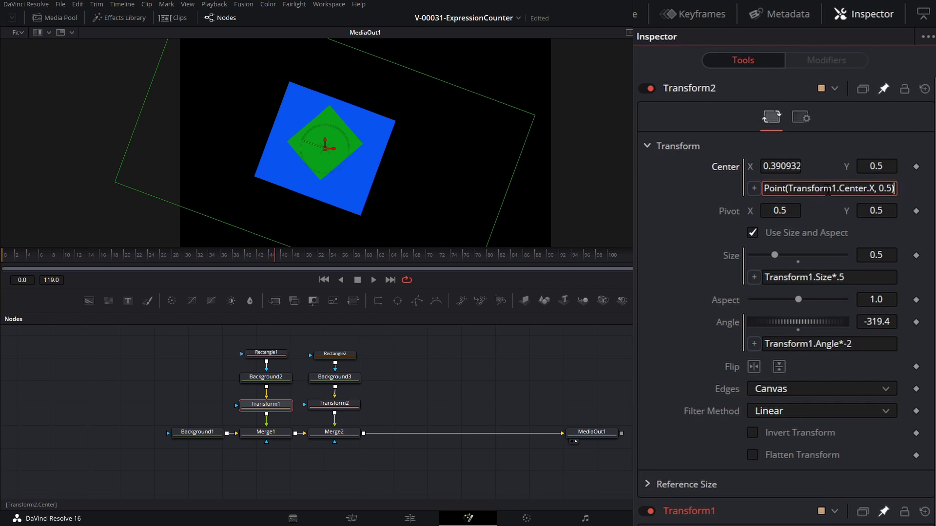
pyautogui.write('+.3')
pyautogui.press('Return')
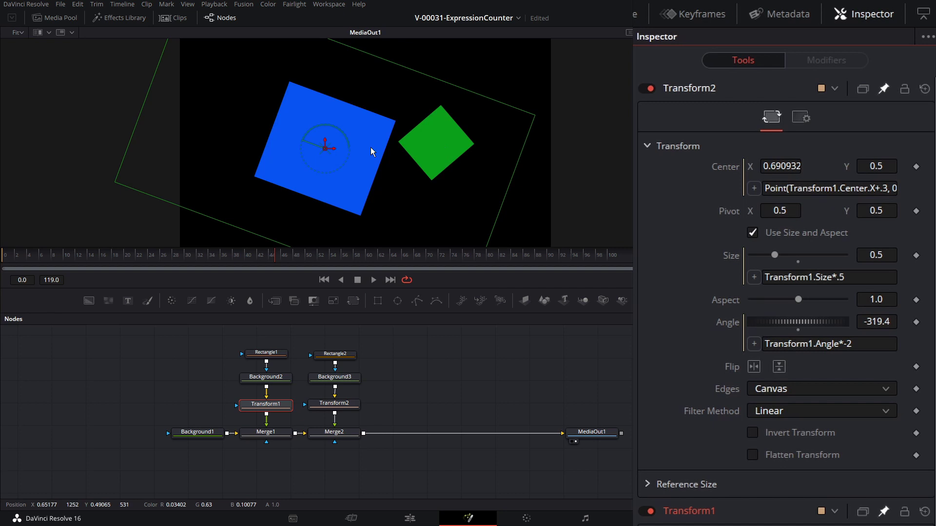
pyautogui.moveTo(324, 153)
pyautogui.mouseDown()
pyautogui.moveTo(403, 203)
pyautogui.moveTo(365, 93)
pyautogui.moveTo(247, 133)
pyautogui.moveTo(382, 183)
pyautogui.moveTo(325, 148)
pyautogui.mouseUp()
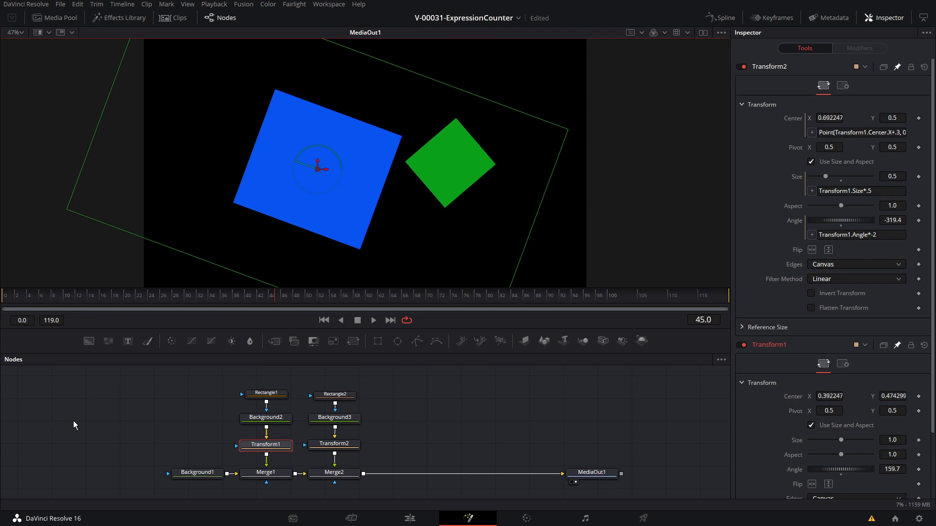
# Step: Add a Text node merged after Merge2 and give its Styled Text the expression time
pyautogui.moveTo(128, 341); pyautogui.dragTo(411, 420)
pyautogui.click(411, 419)
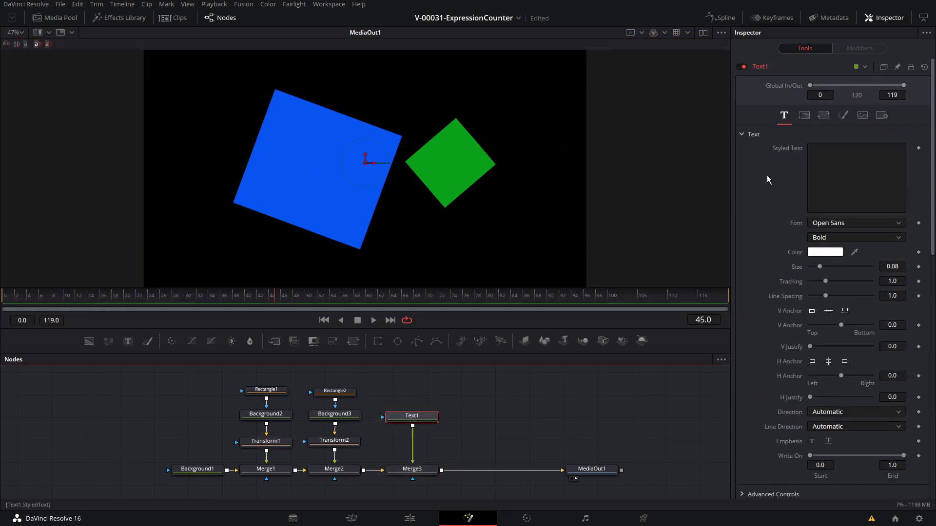
pyautogui.rightClick(780, 150)
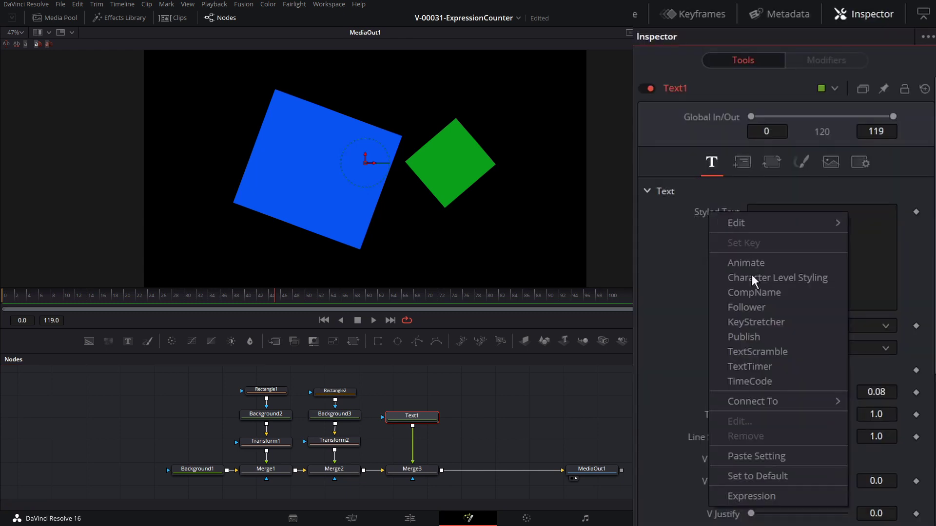
pyautogui.click(812, 335)
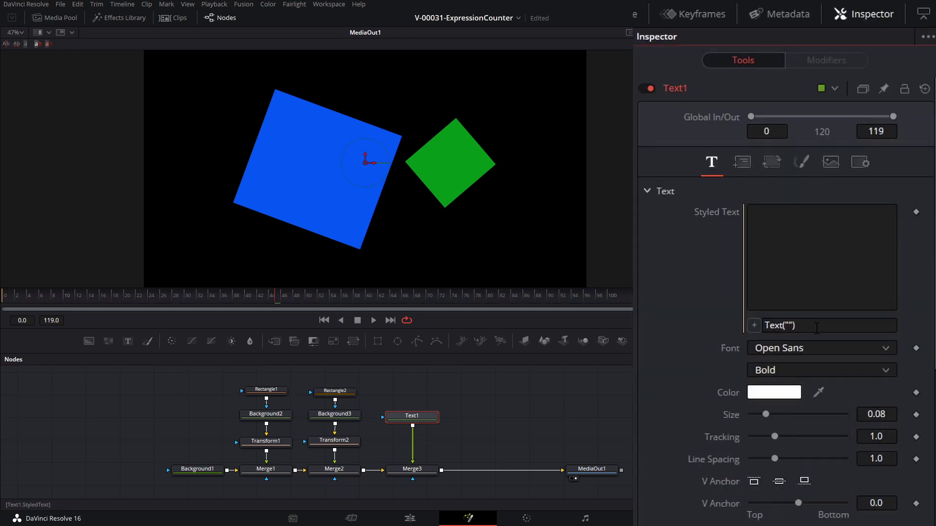
pyautogui.click(764, 326)
pyautogui.write('time')
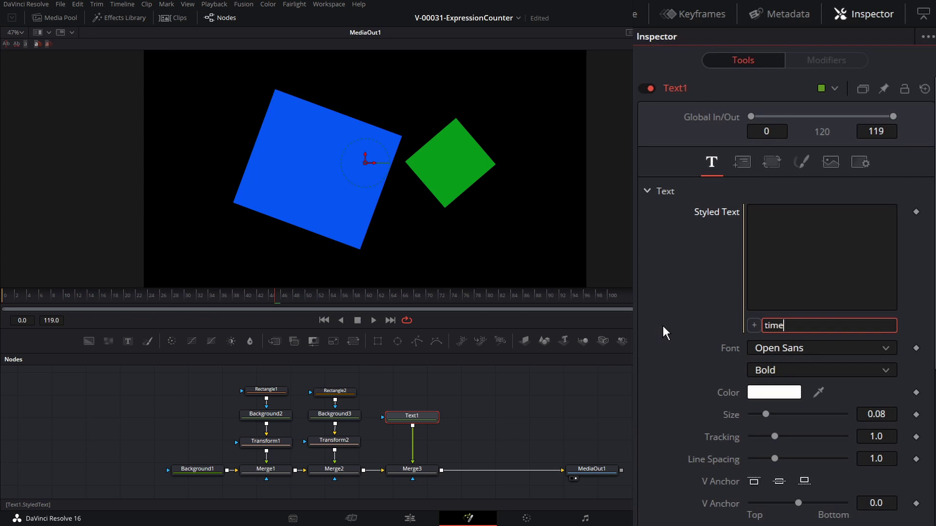
pyautogui.press('Return')
# Step: Move the text above the squares in the viewer, and test the frame counter by scrubbing and playing the timeline
pyautogui.moveTo(367, 159); pyautogui.dragTo(376, 63)
pyautogui.moveTo(159, 297); pyautogui.dragTo(174, 297)
pyautogui.click(244, 296)
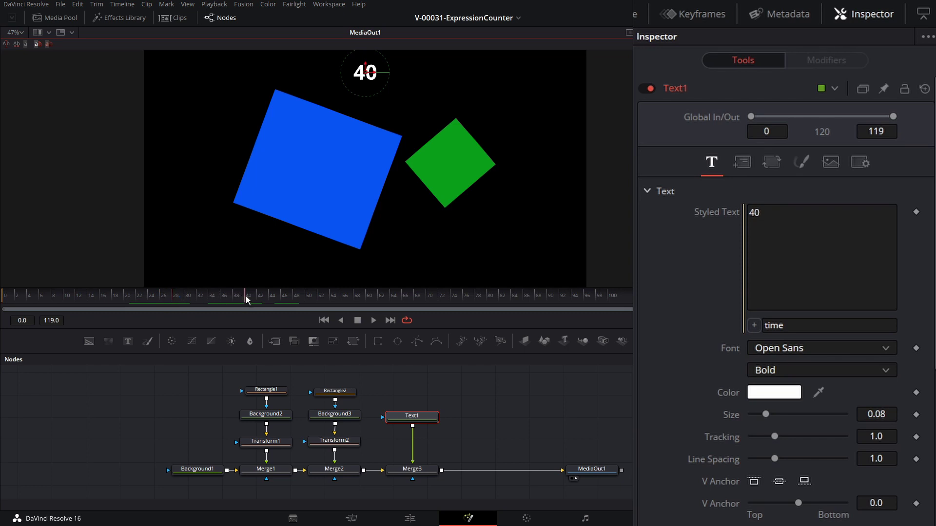
pyautogui.press('space')
pyautogui.moveTo(182, 297); pyautogui.dragTo(220, 295)
pyautogui.press('space')
pyautogui.click(142, 420)
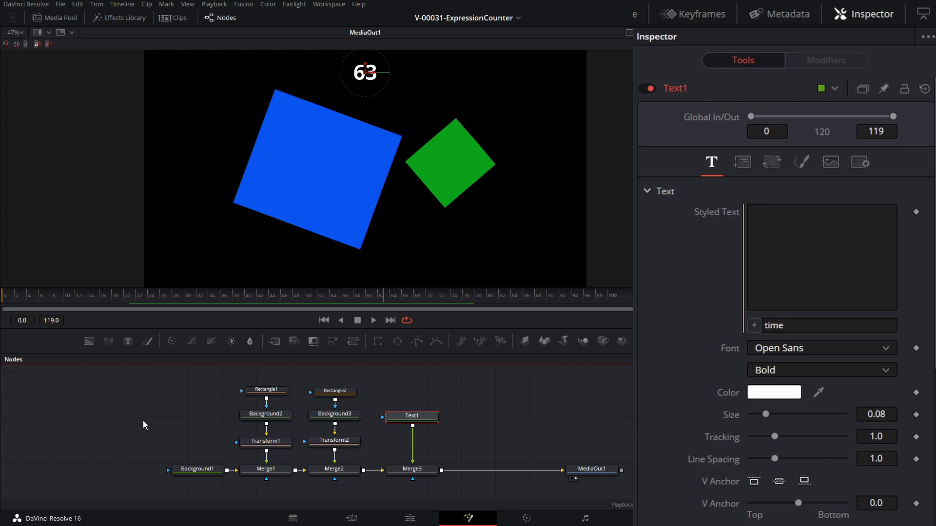
# Step: Select Transform1, try turning its Angle, and reset the Angle to 0
pyautogui.click(242, 440)
pyautogui.scroll(-1, 817, 355)
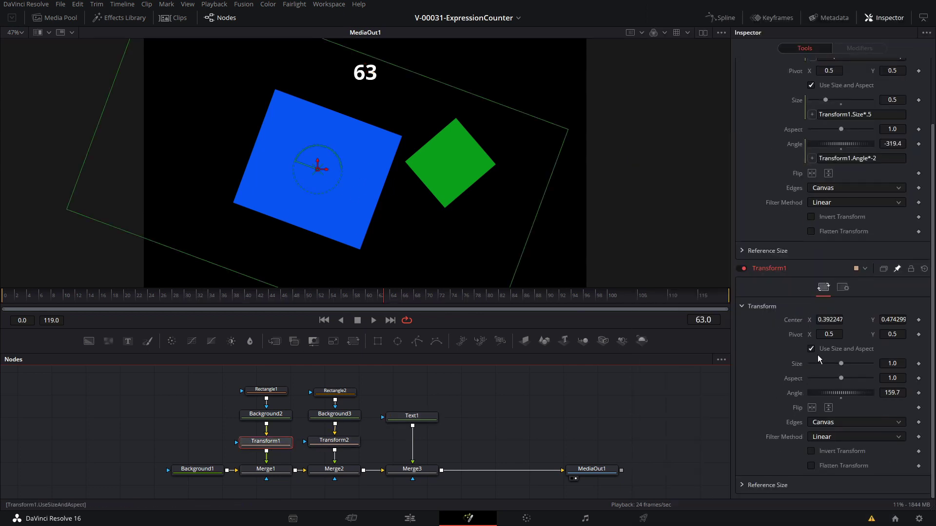
pyautogui.moveTo(846, 394); pyautogui.dragTo(893, 396)
pyautogui.click(894, 394)
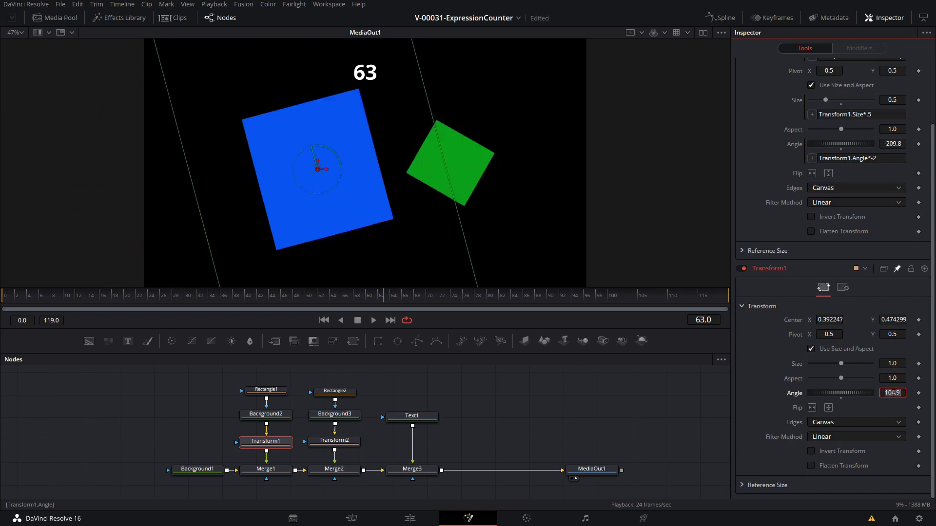
pyautogui.doubleClick(792, 389)
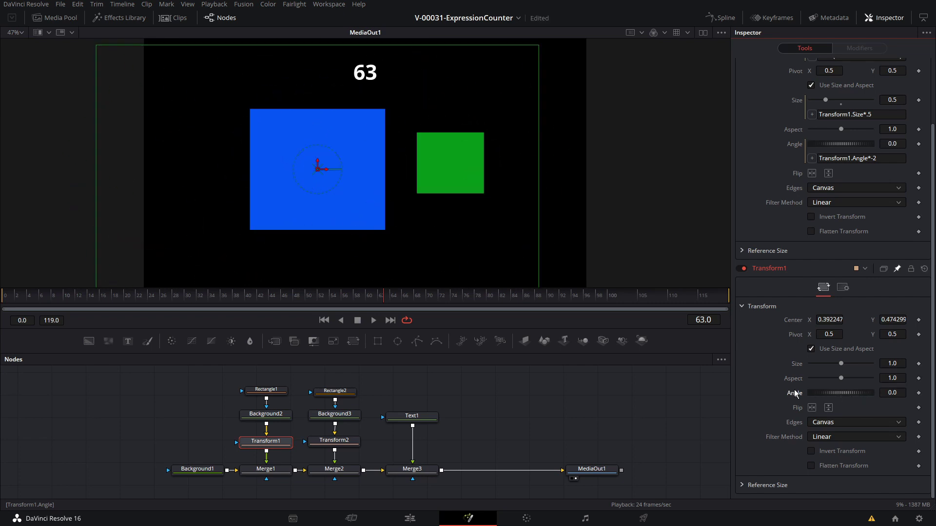
# Step: Give Transform1's Angle the expression time, and check the rotation in playback and at frames 44 and 45
pyautogui.rightClick(796, 393)
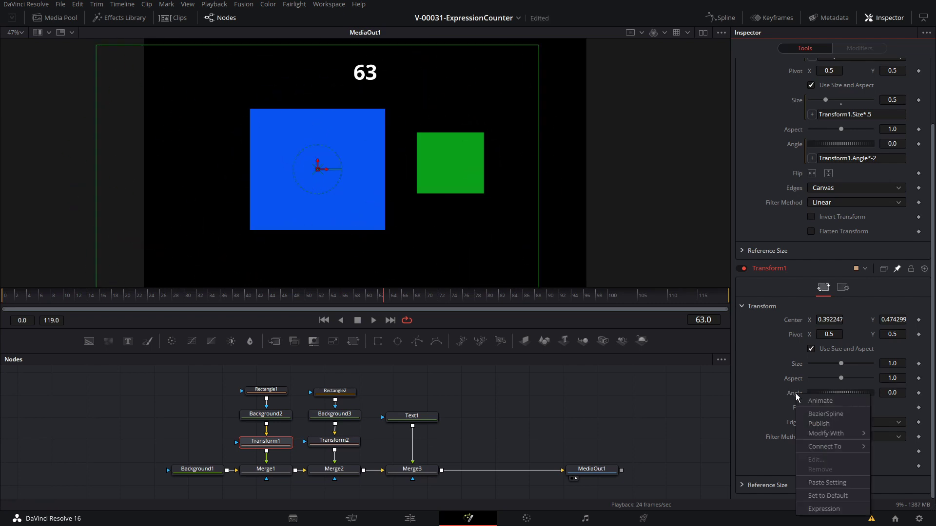
pyautogui.click(831, 510)
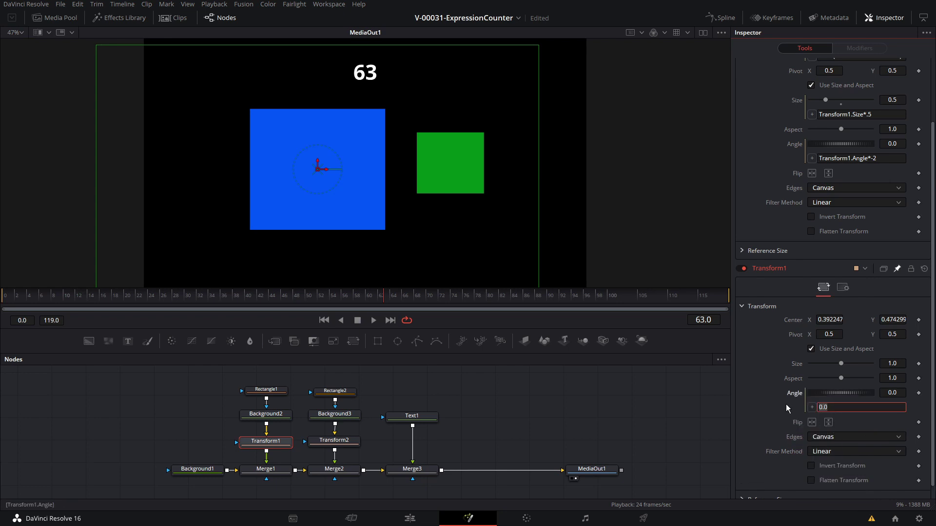
pyautogui.write('time')
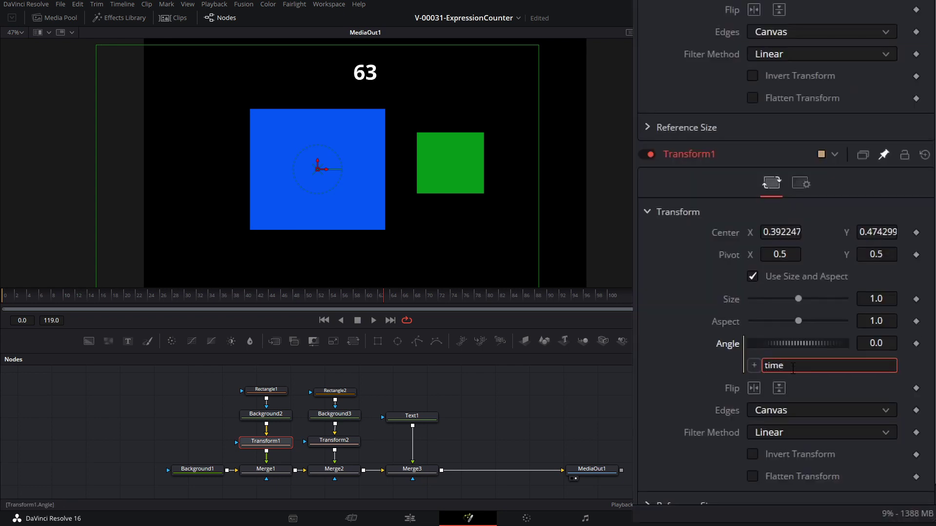
pyautogui.press('Return')
pyautogui.press('space')
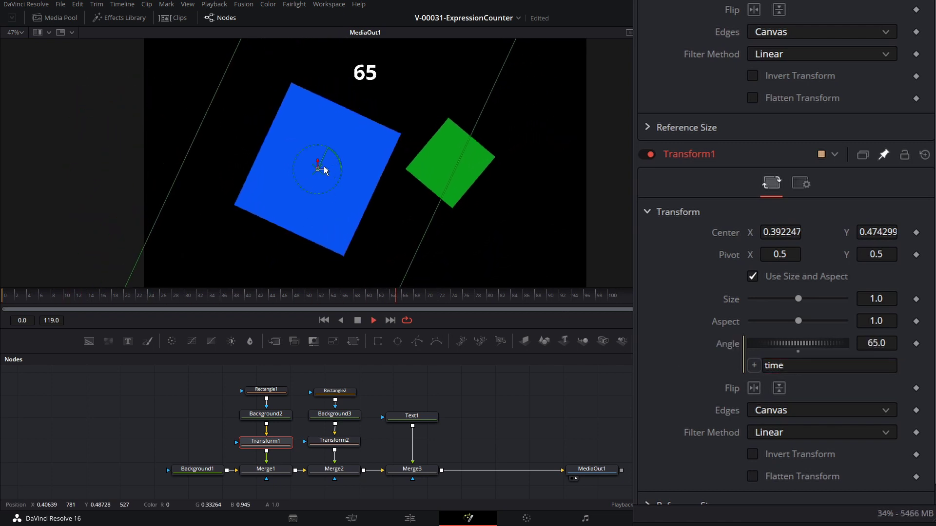
pyautogui.click(358, 320)
pyautogui.click(269, 301)
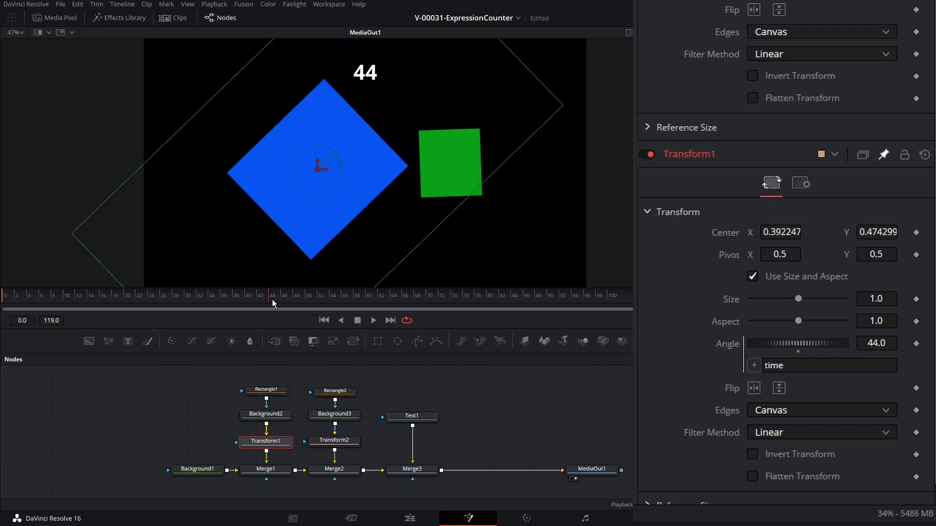
pyautogui.press('Right')
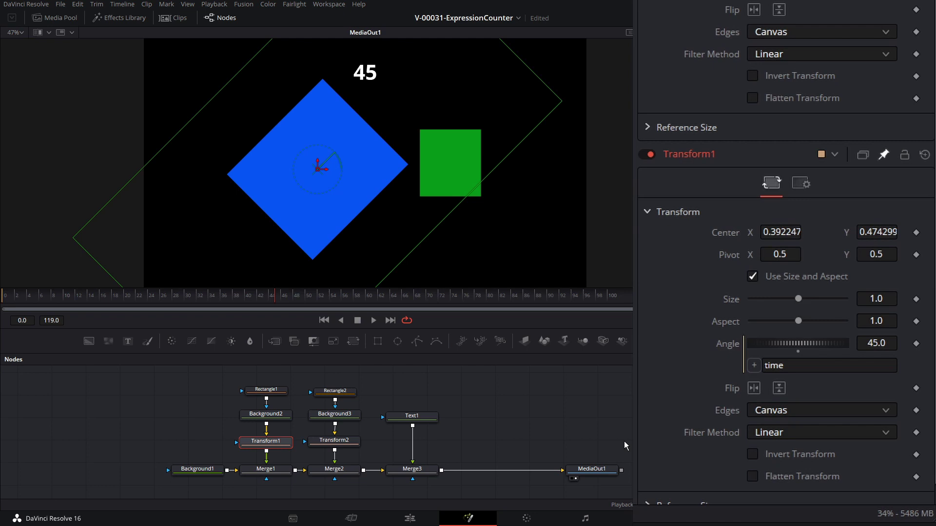
# Step: Change Transform1's Angle expression to time*3, preview the playback, and go to frame 30
pyautogui.click(797, 366)
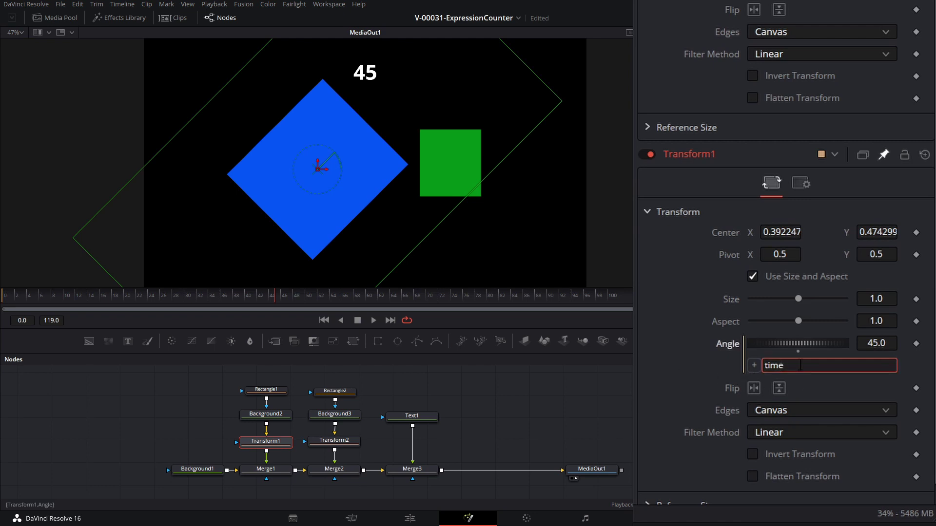
pyautogui.write('*3')
pyautogui.press('Return')
pyautogui.press('space')
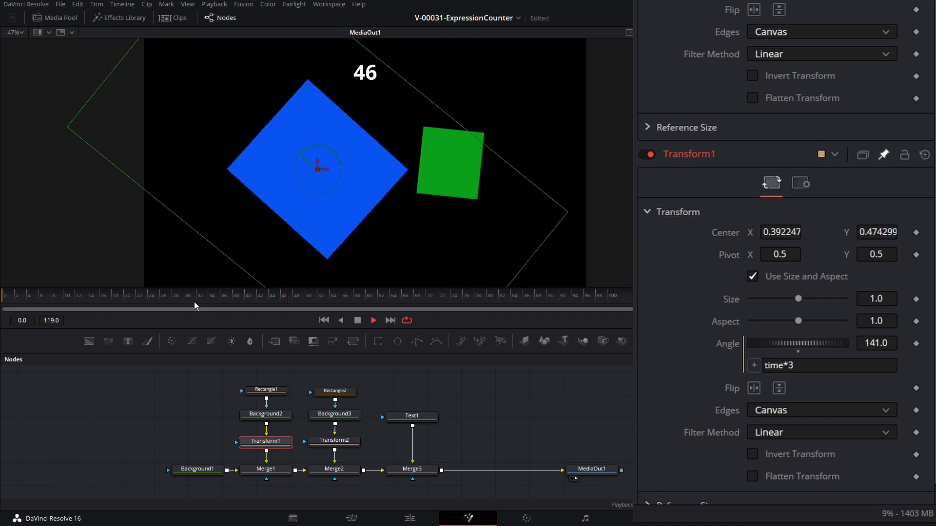
pyautogui.press('space')
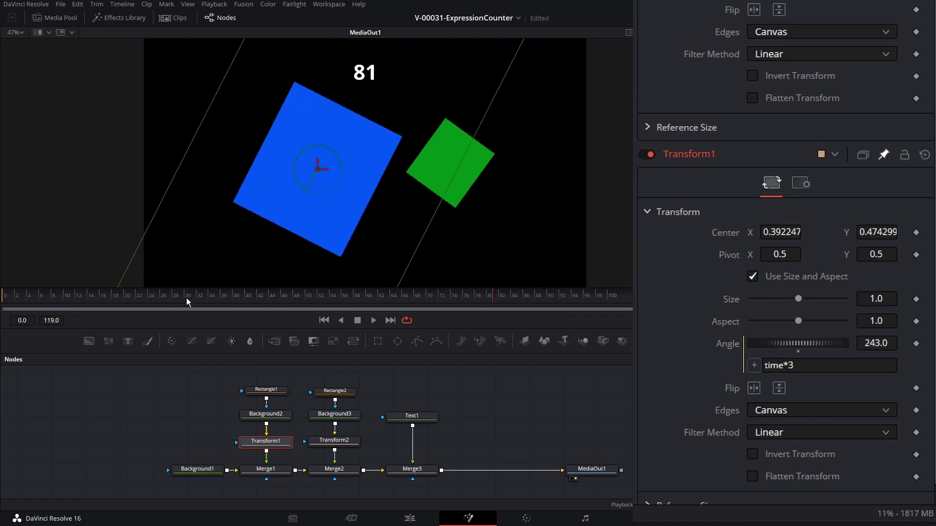
pyautogui.click(185, 298)
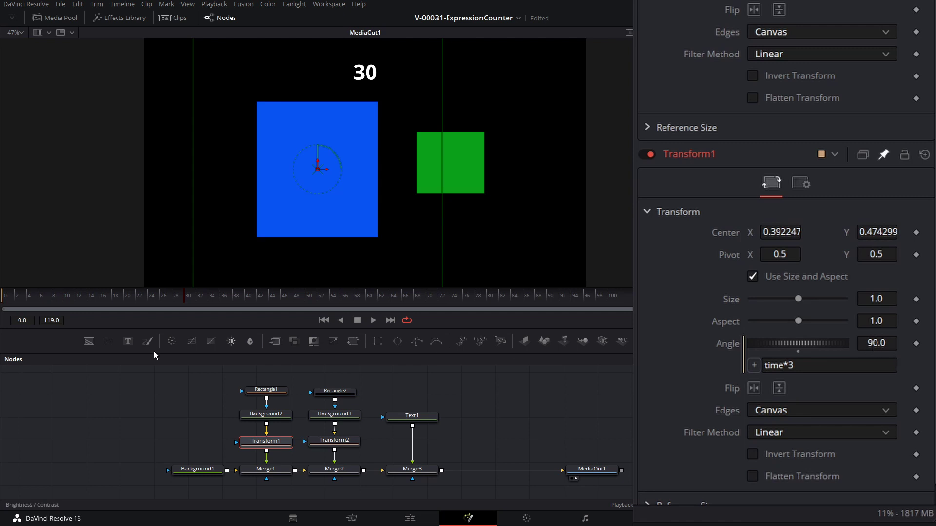
# Step: Change Transform1's Angle expression to time/3 and play the composition
pyautogui.click(805, 365)
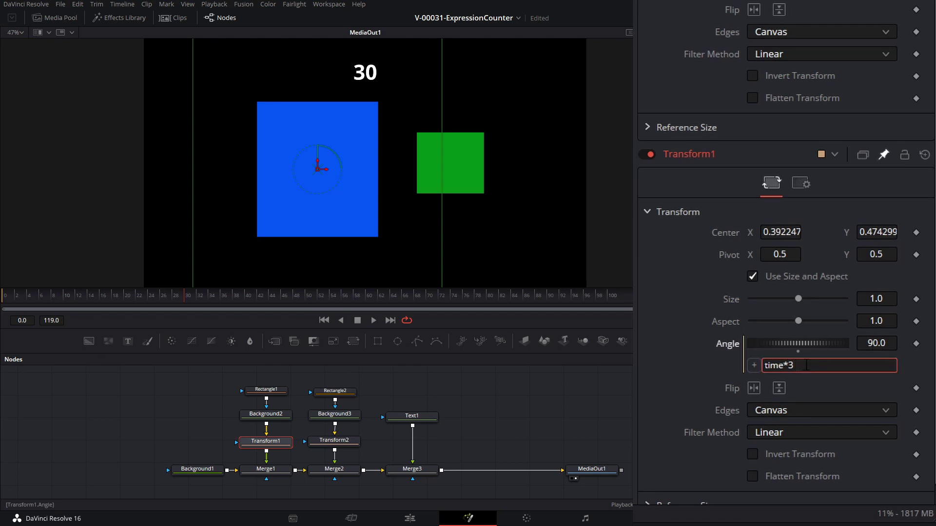
pyautogui.write('/3')
pyautogui.click(380, 355)
pyautogui.press('space')
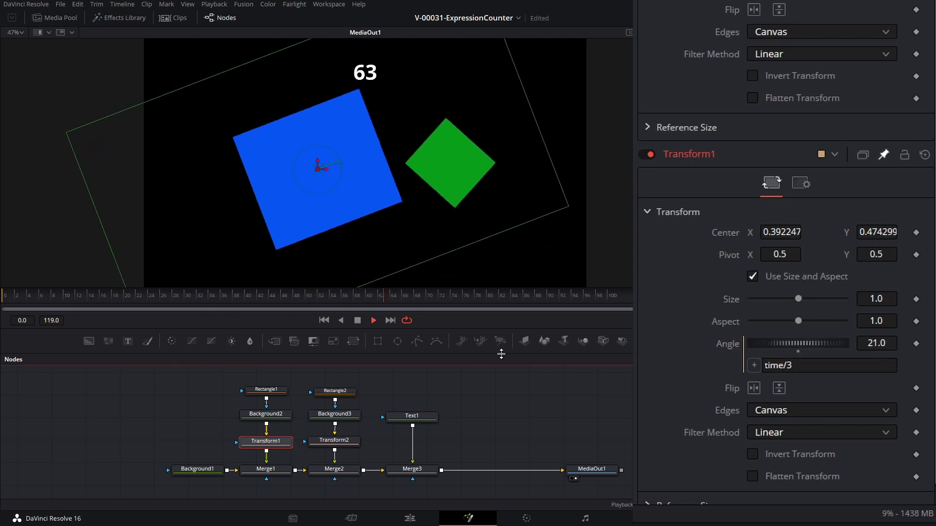
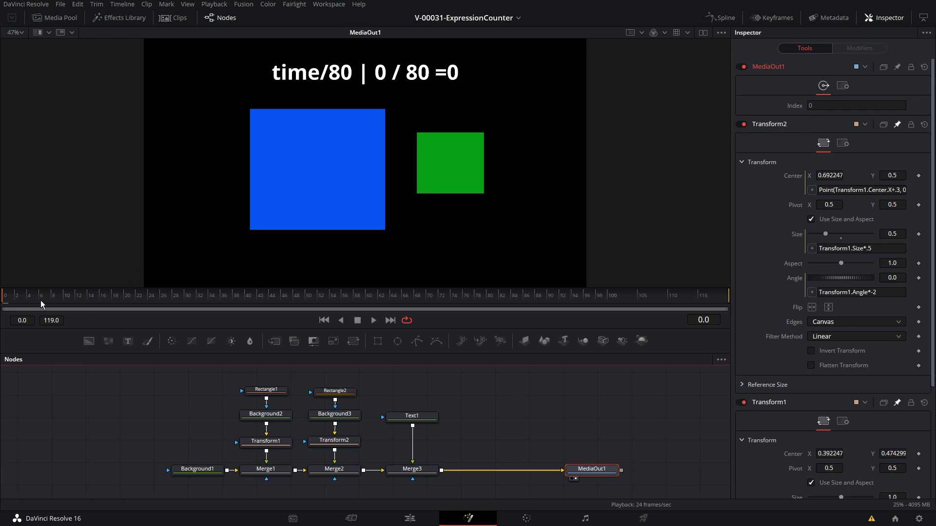
# Step: Scrub the timeline to frame 10 to examine the time/80 readout in the text
pyautogui.moveTo(45, 295); pyautogui.dragTo(66, 299)
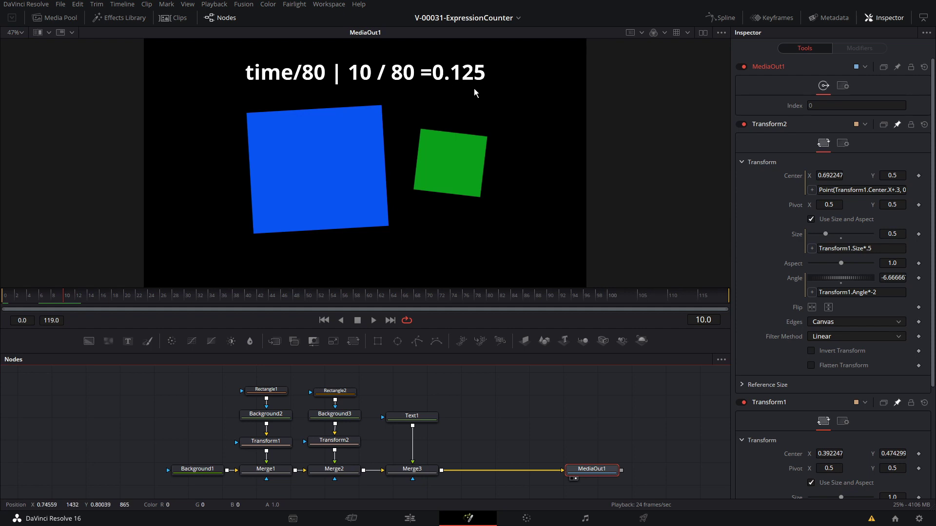
# Step: Play the composition, scrub to frame 80, and replay from the first frame to examine the time/80 readout
pyautogui.press('space')
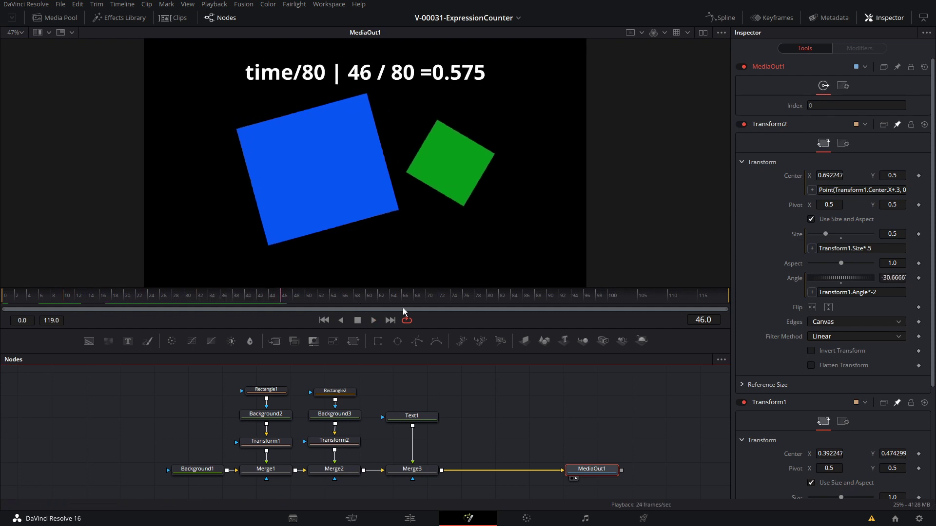
pyautogui.moveTo(368, 300); pyautogui.dragTo(489, 300)
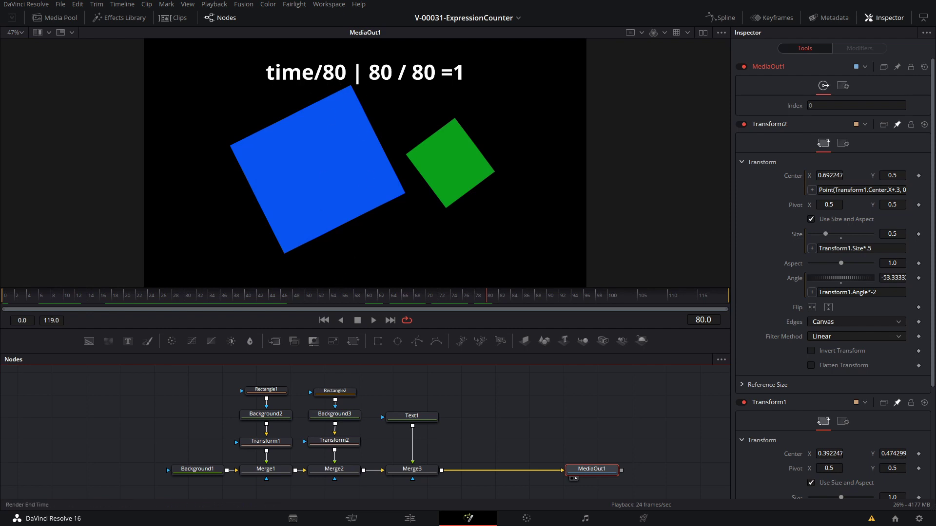
pyautogui.press('Home')
pyautogui.press('space')
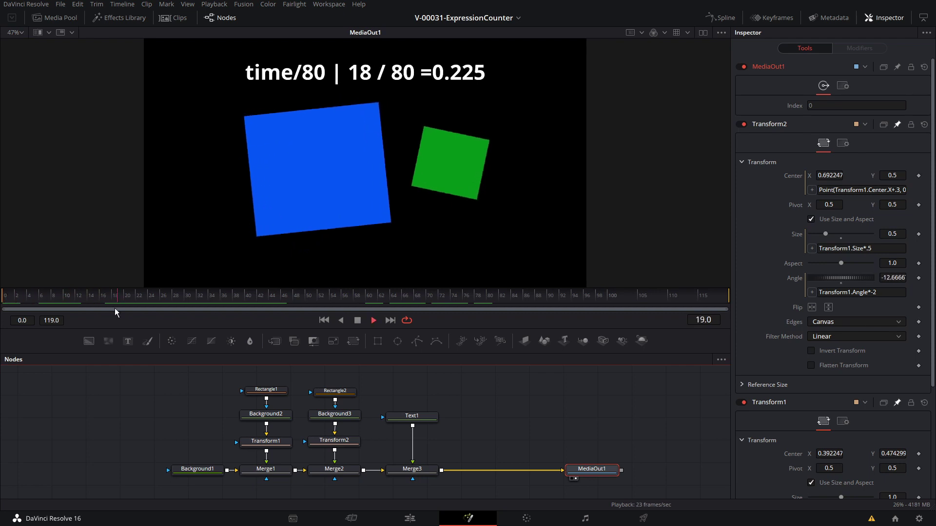
pyautogui.press('space')
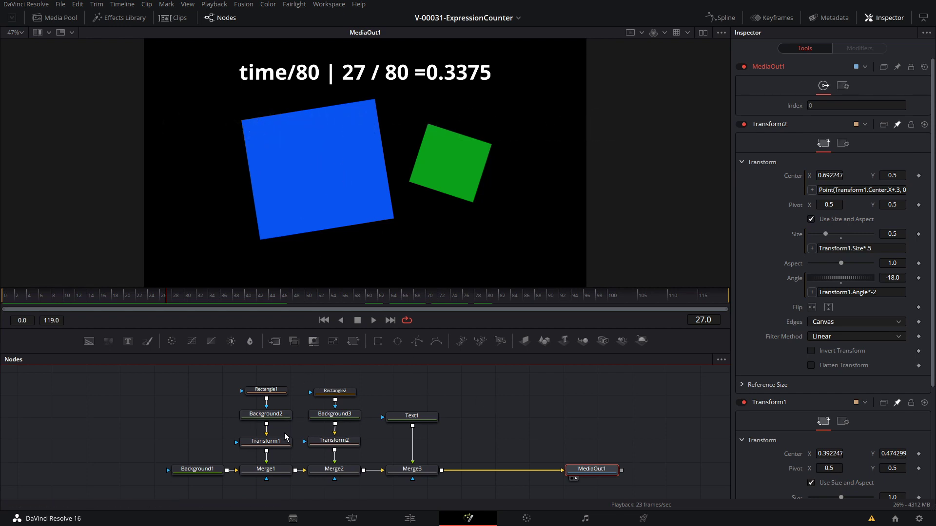
# Step: Replace Transform1's Angle expression with 360*time/80
pyautogui.click(243, 441)
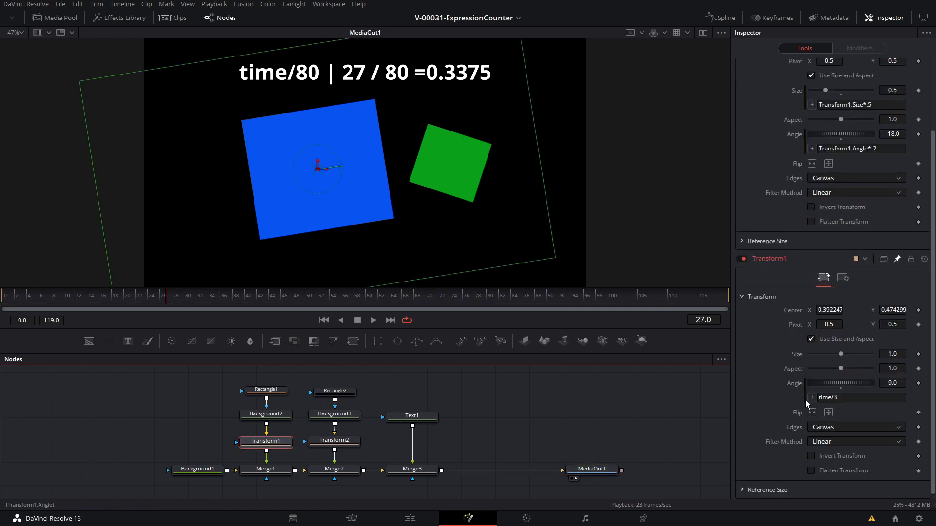
pyautogui.click(751, 374)
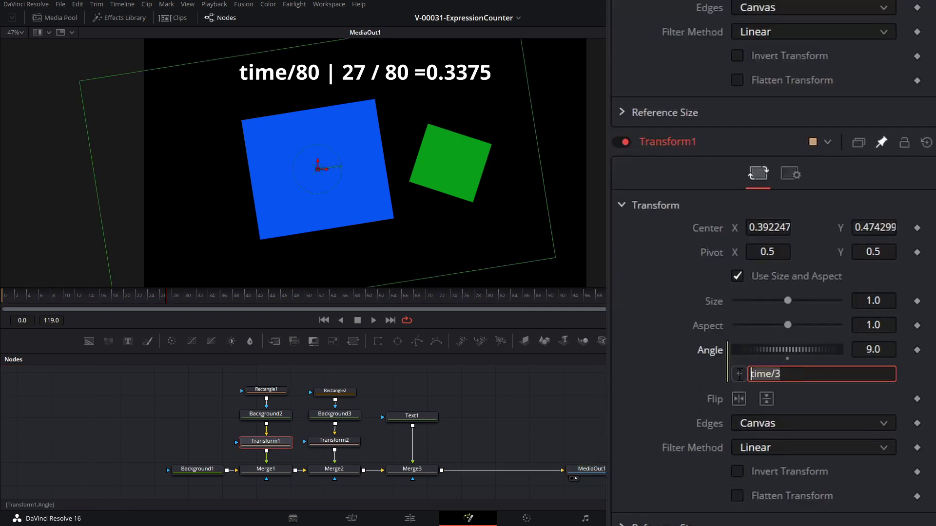
pyautogui.press('BackSpace')
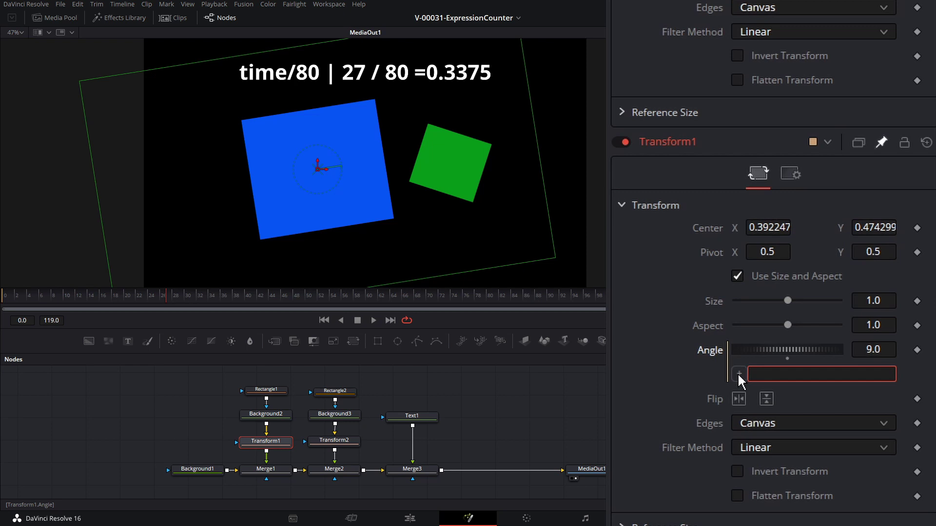
pyautogui.write('360')
pyautogui.write('*time/80')
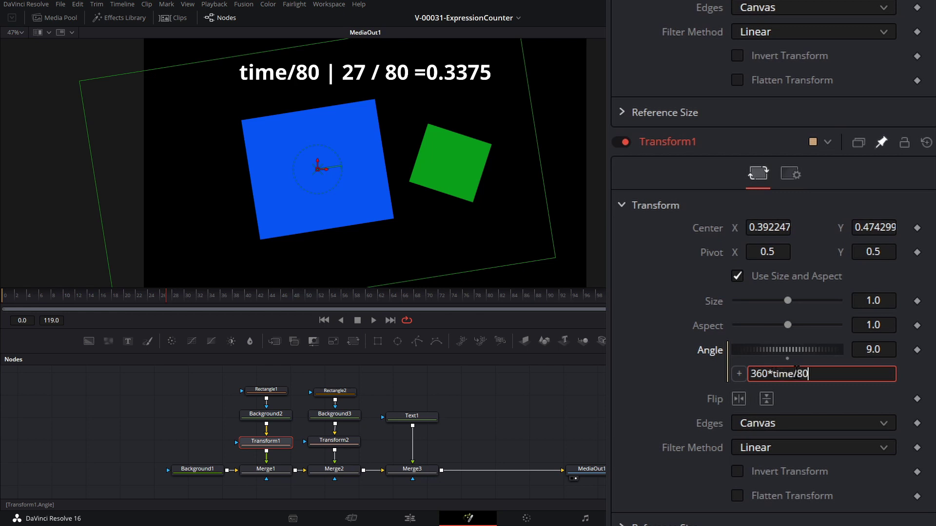
pyautogui.click(677, 383)
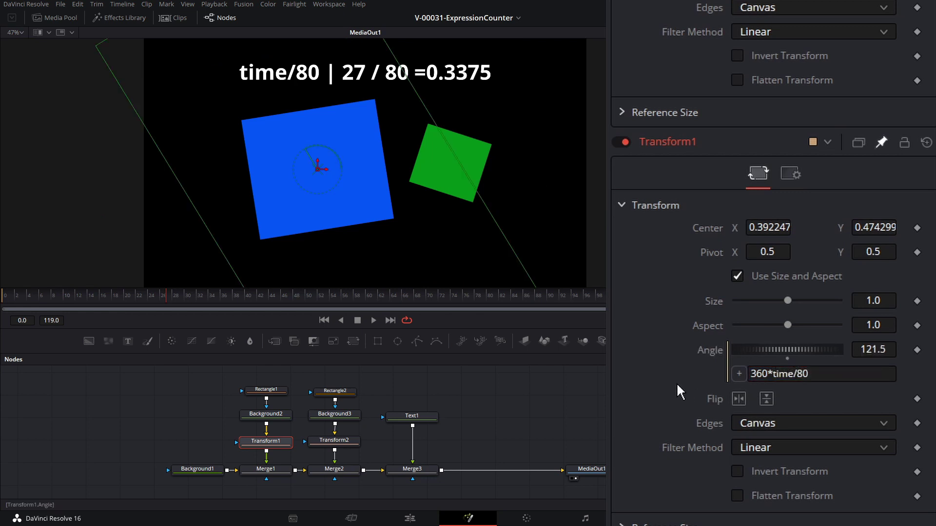
# Step: Compare the blue square's rotation at frames 0 and 80, and play the composition from the start
pyautogui.click(8, 301)
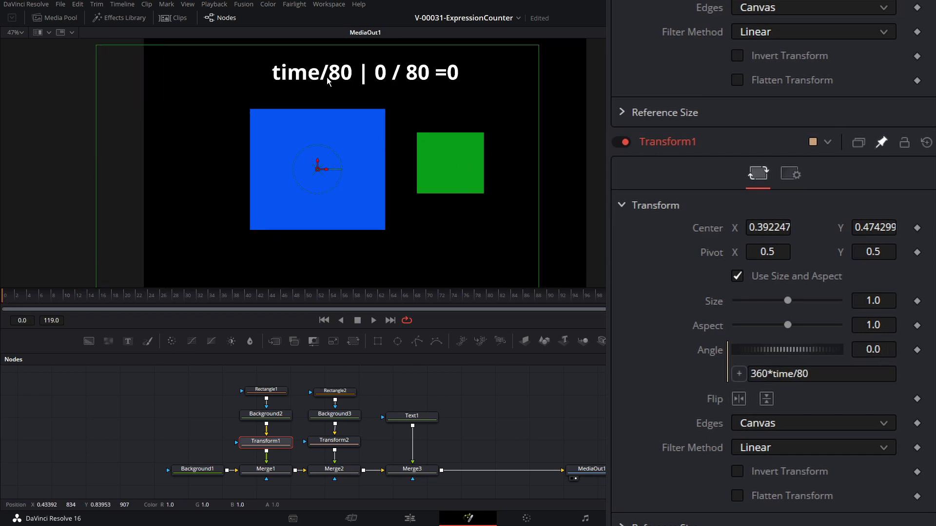
pyautogui.moveTo(194, 300); pyautogui.dragTo(489, 305)
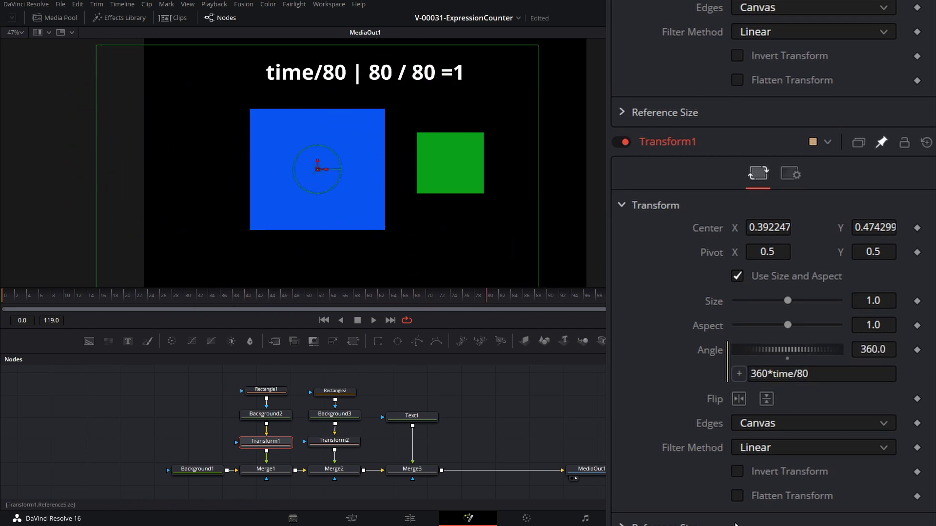
pyautogui.press('Home')
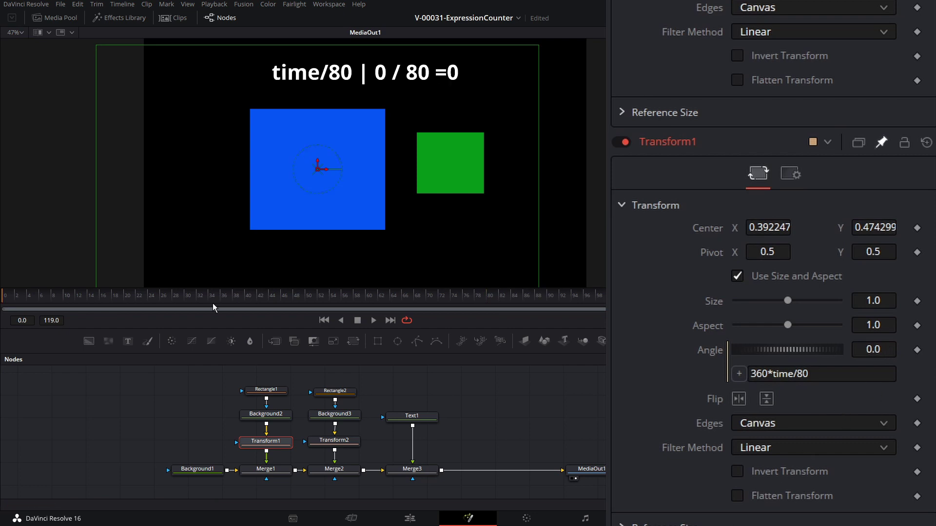
pyautogui.press('space')
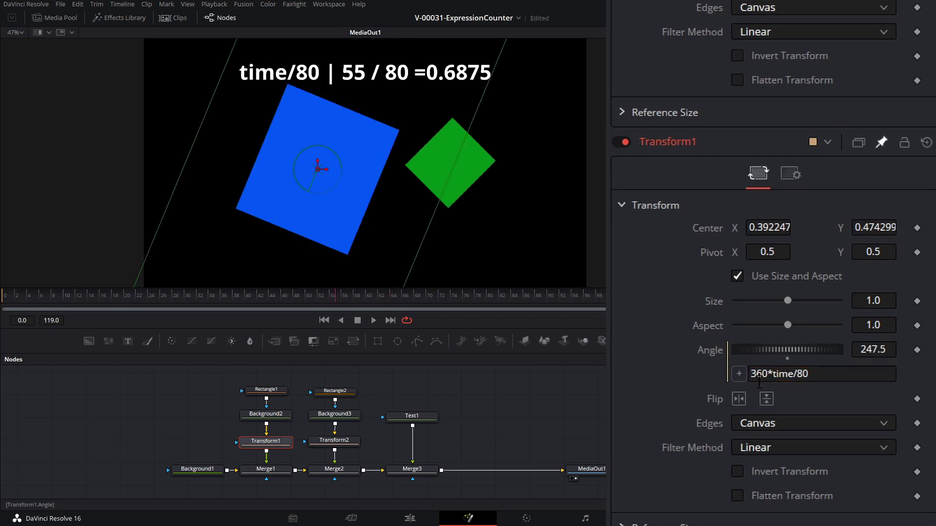
# Step: Cap Transform1's rotation by changing the Angle expression to min(360*time/80,360), and preview it from around frame 50
pyautogui.write('min(')
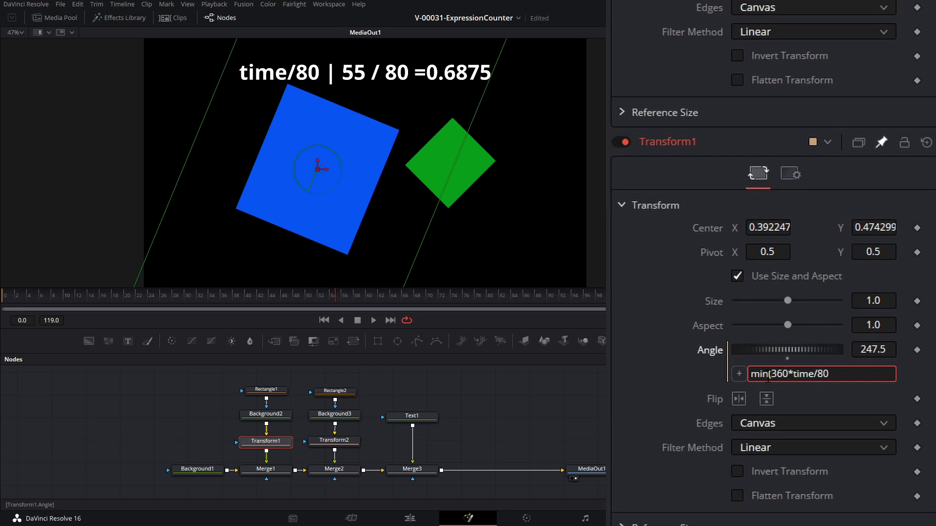
pyautogui.write(',360)')
pyautogui.click(739, 374)
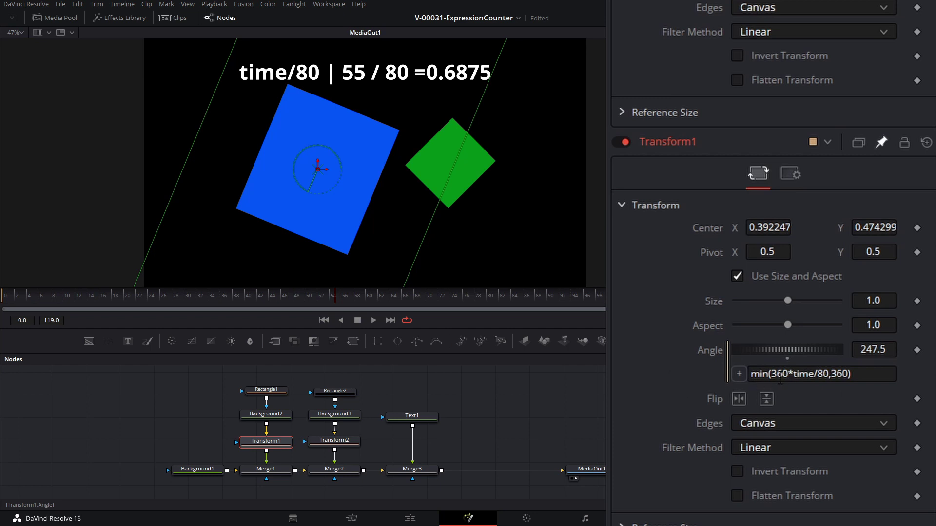
pyautogui.click(319, 296)
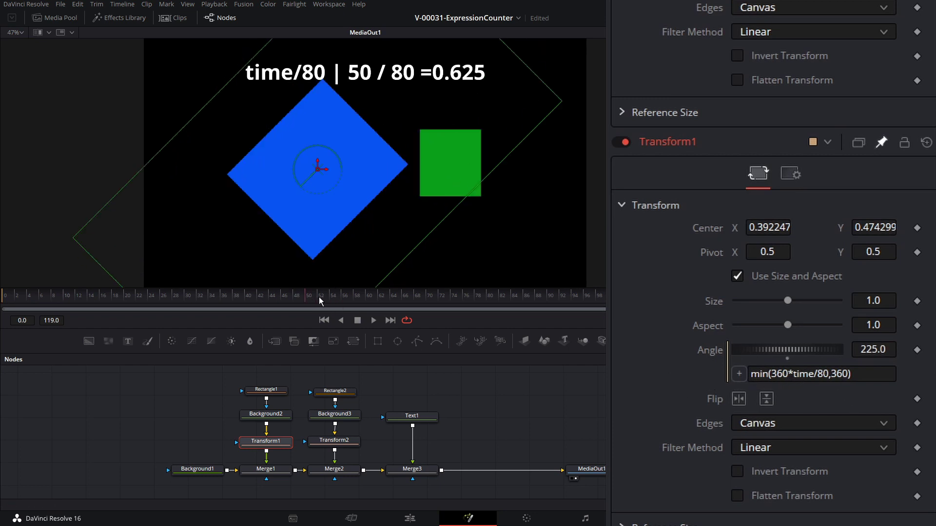
pyautogui.press('space')
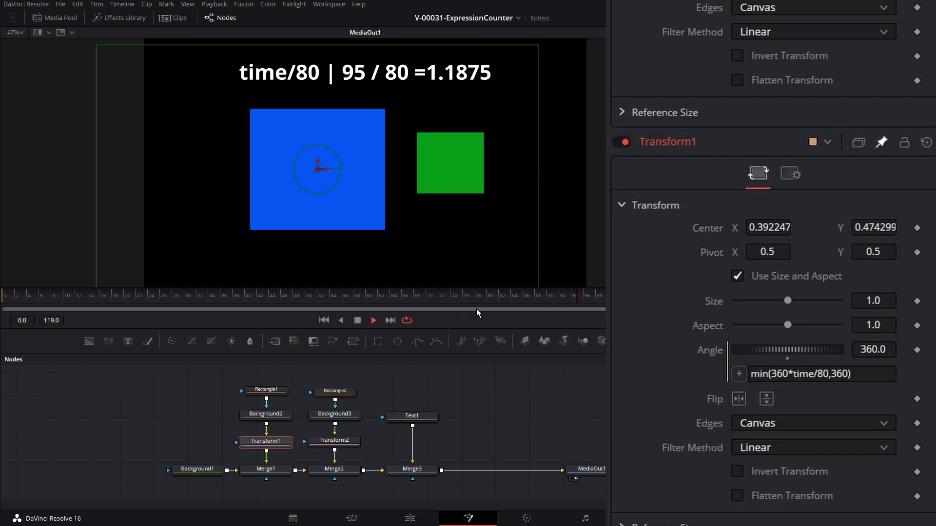
pyautogui.press('space')
# Step: Change the Angle expression's upper limit to 160, giving min(360*time/80,160), and play the composition to check the rotation
pyautogui.click(842, 375)
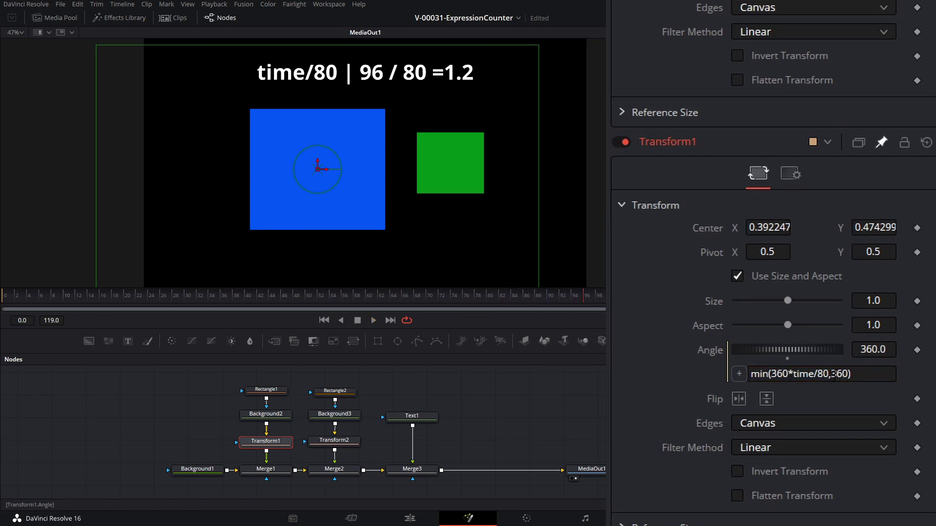
pyautogui.press('Delete')
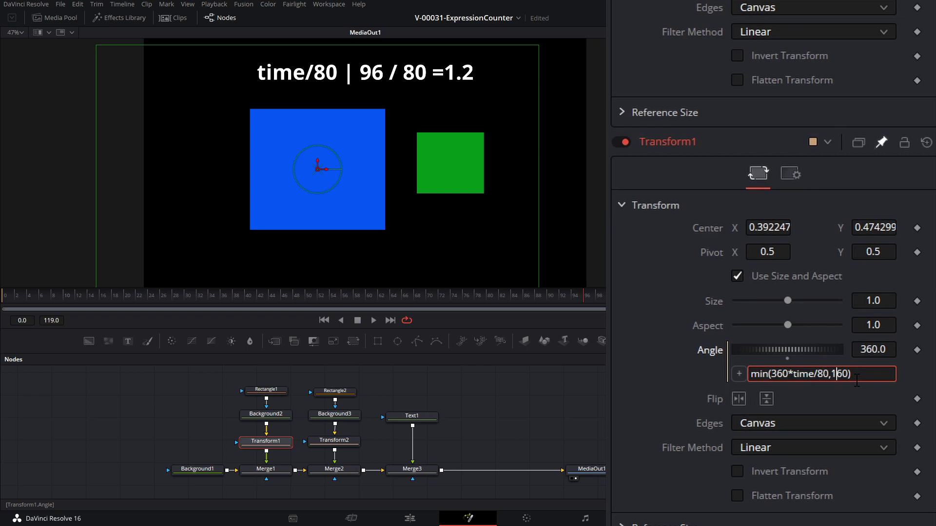
pyautogui.write('1')
pyautogui.press('Return')
pyautogui.press('space')
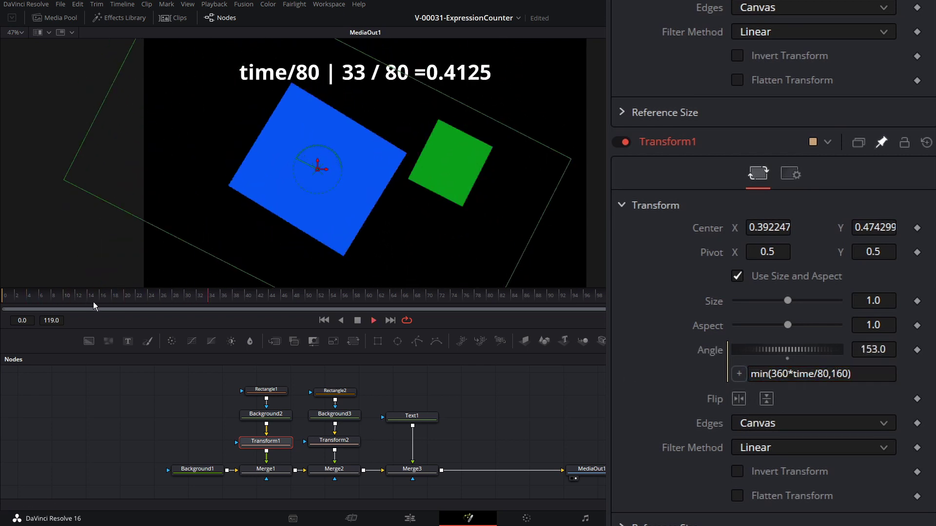
pyautogui.press('space')
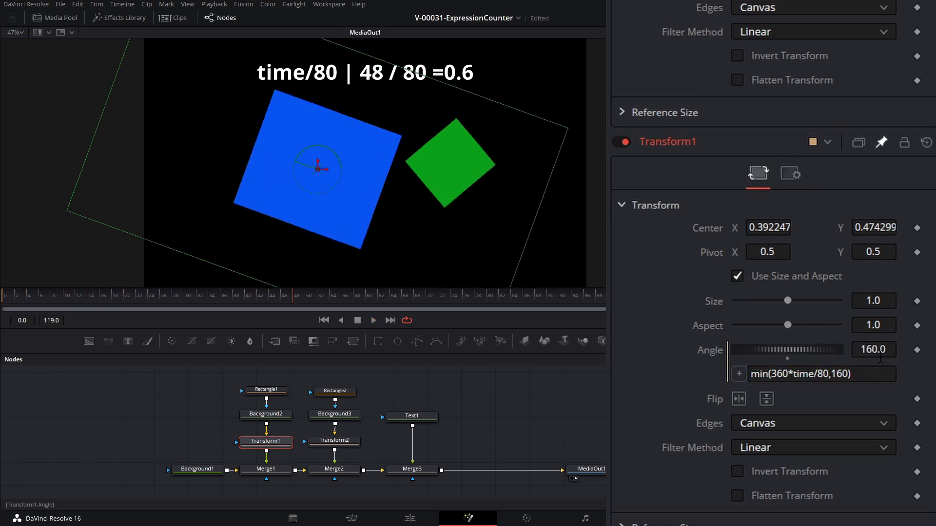
pyautogui.click(770, 380)
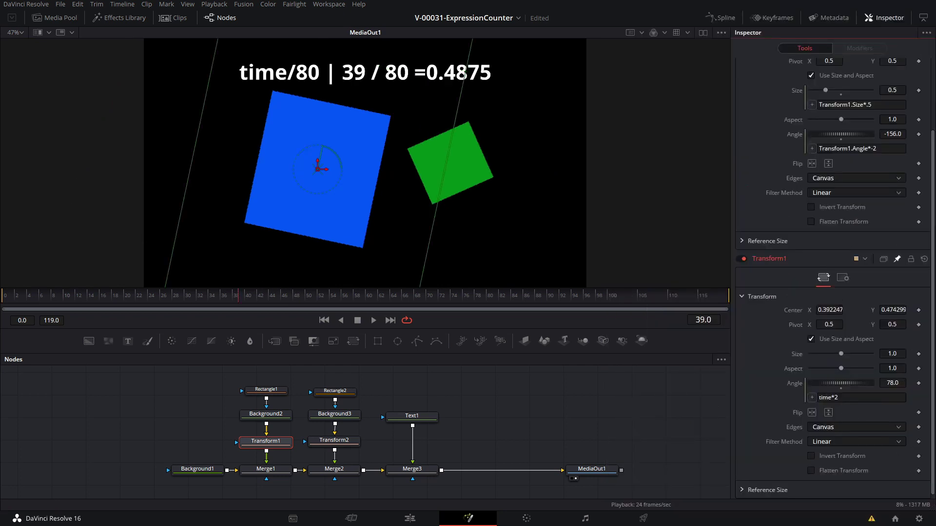
# Step: Make room after Merge2, insert a merge there, and feed it a blue-to-purple gradient background masked by a rectangle near the frame's bottom
pyautogui.moveTo(388, 393); pyautogui.dragTo(448, 486)
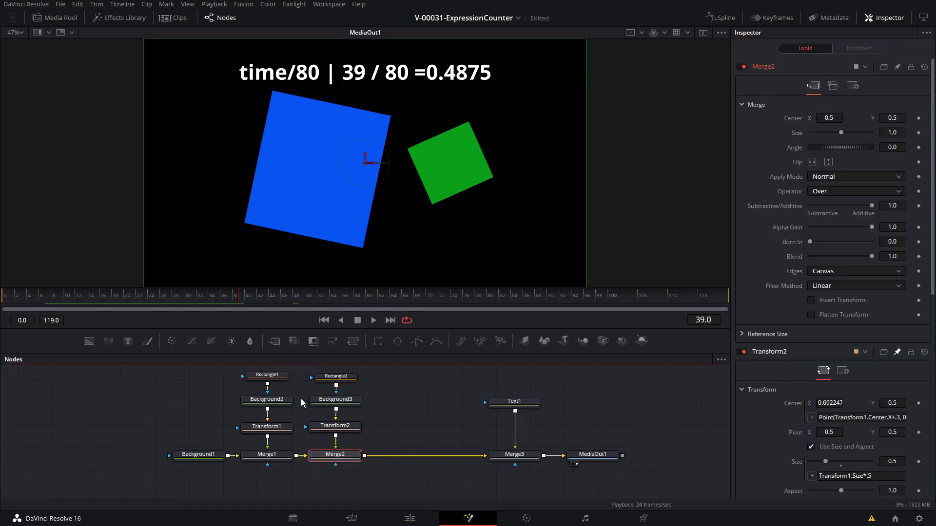
pyautogui.click(274, 341)
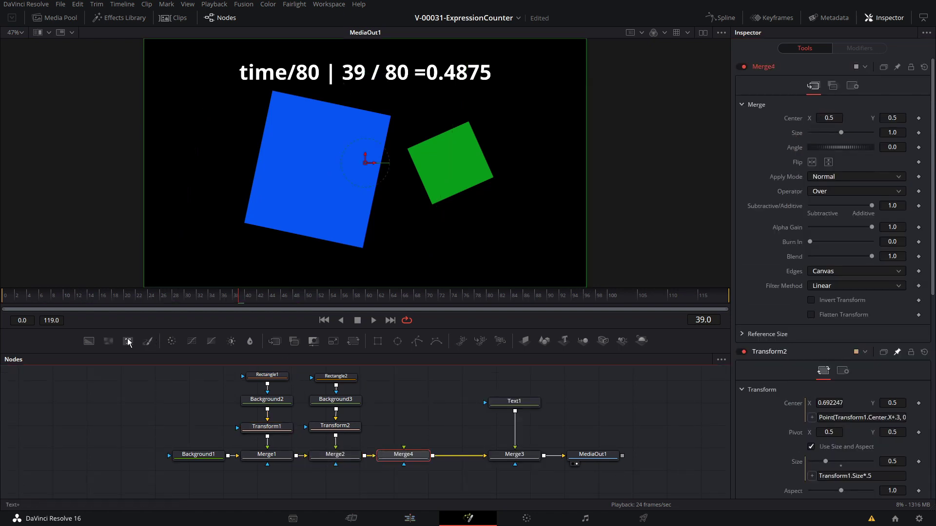
pyautogui.moveTo(108, 341); pyautogui.dragTo(436, 413)
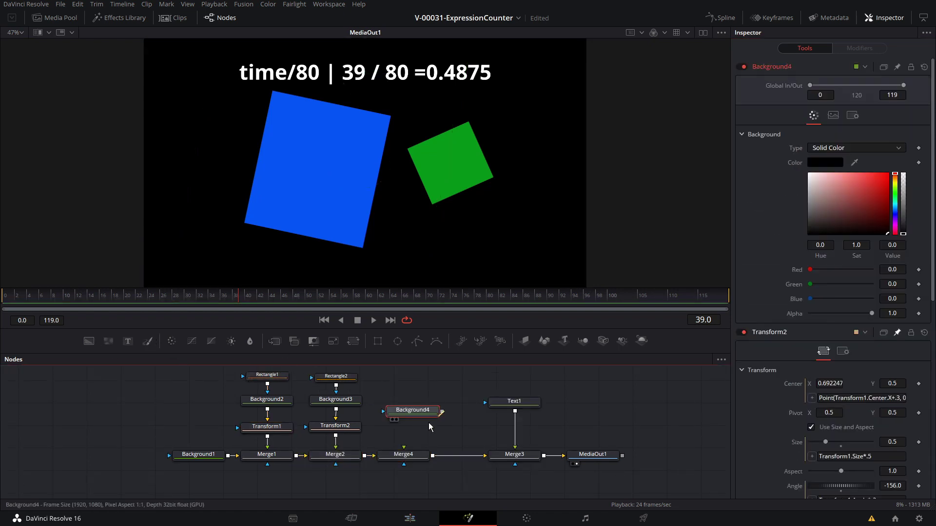
pyautogui.click(891, 148)
pyautogui.click(828, 171)
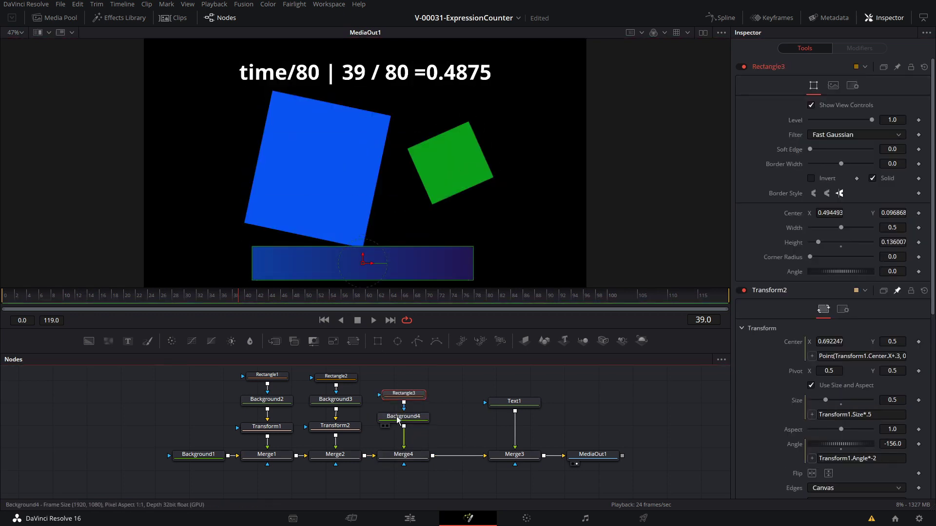
# Step: Reduce Rectangle3's height to about 0.116 and adjust its width to about 0.528
pyautogui.click(404, 394)
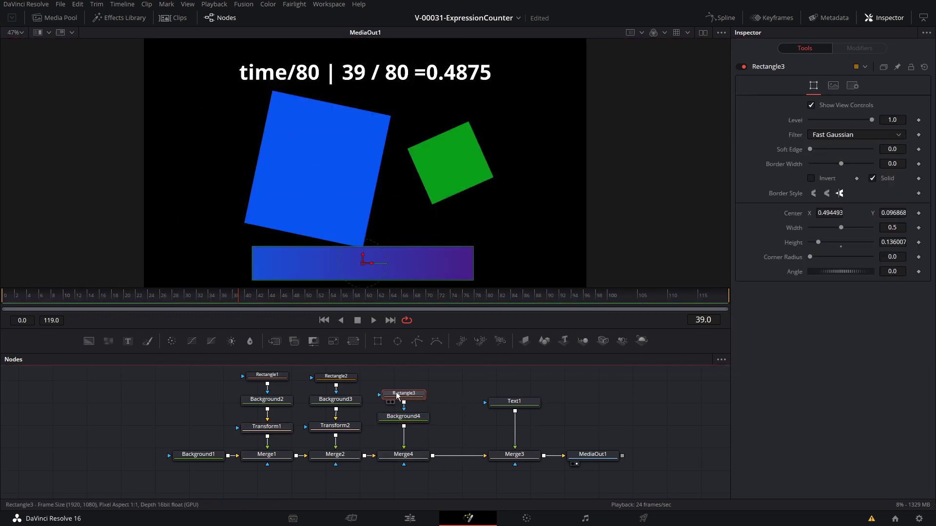
pyautogui.moveTo(375, 246); pyautogui.dragTo(376, 250)
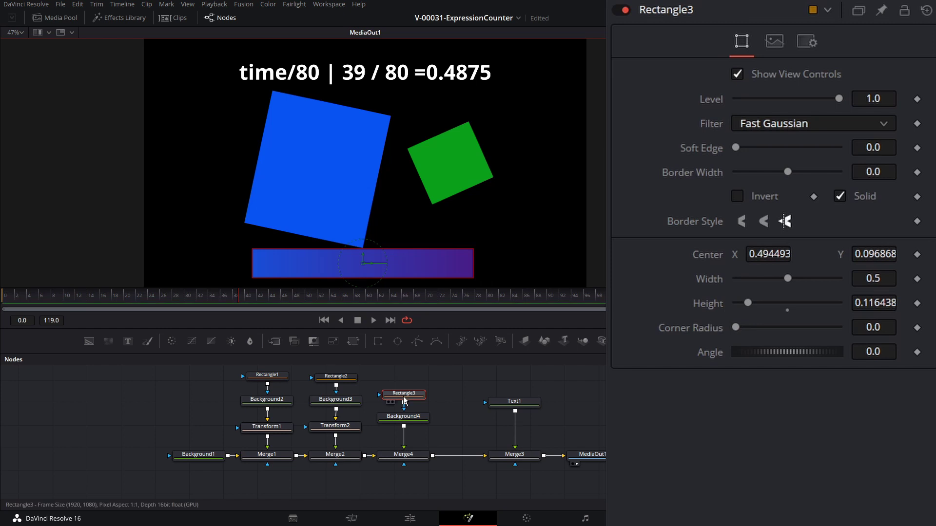
pyautogui.moveTo(788, 279)
pyautogui.mouseDown()
pyautogui.moveTo(721, 273)
pyautogui.moveTo(839, 278)
pyautogui.moveTo(789, 278)
pyautogui.mouseUp()
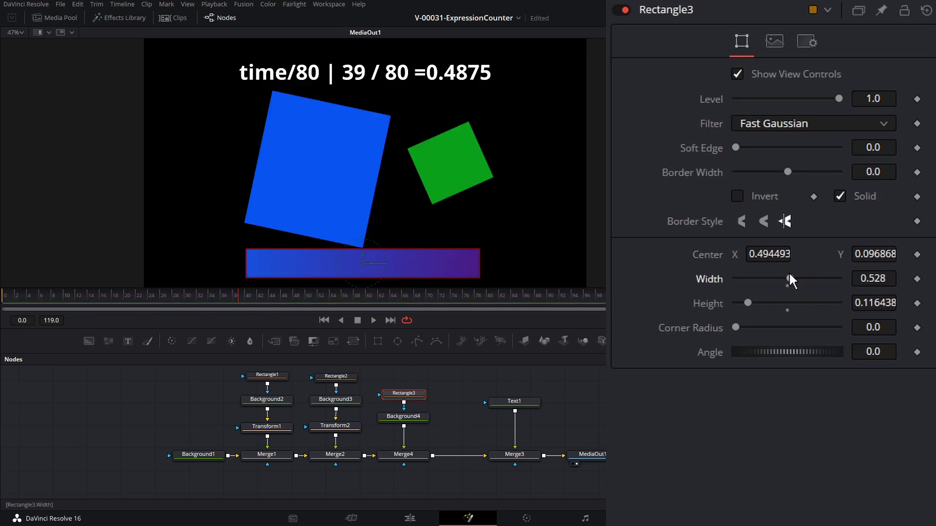
# Step: Add an expression to Rectangle3's Width, set it to time/20, and scrub to frame 19 to check the bar's growth
pyautogui.rightClick(711, 283)
pyautogui.click(765, 468)
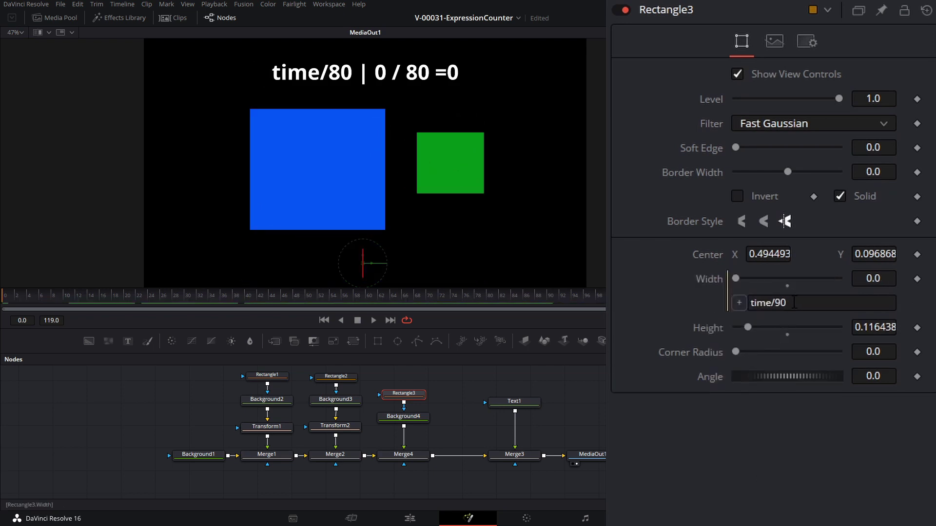
pyautogui.click(795, 302)
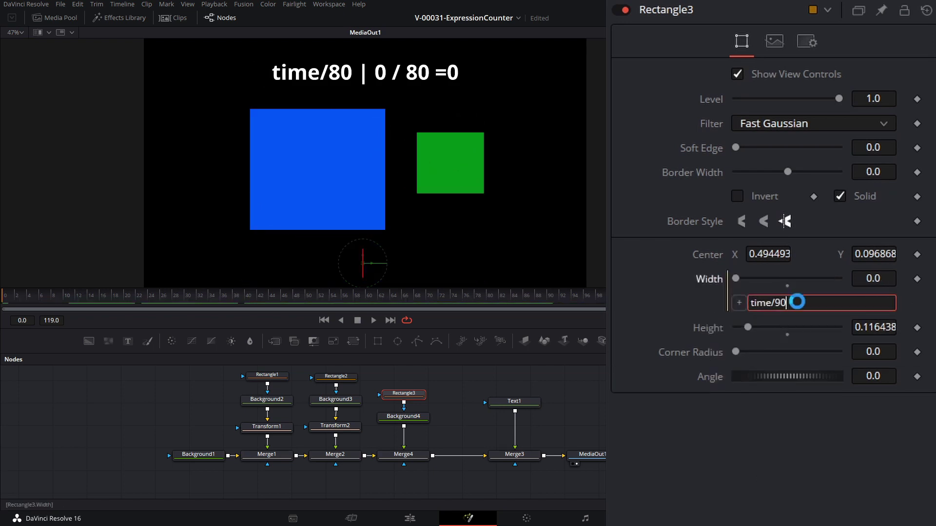
pyautogui.press('BackSpace')
pyautogui.press('BackSpace')
pyautogui.write('20')
pyautogui.press('Return')
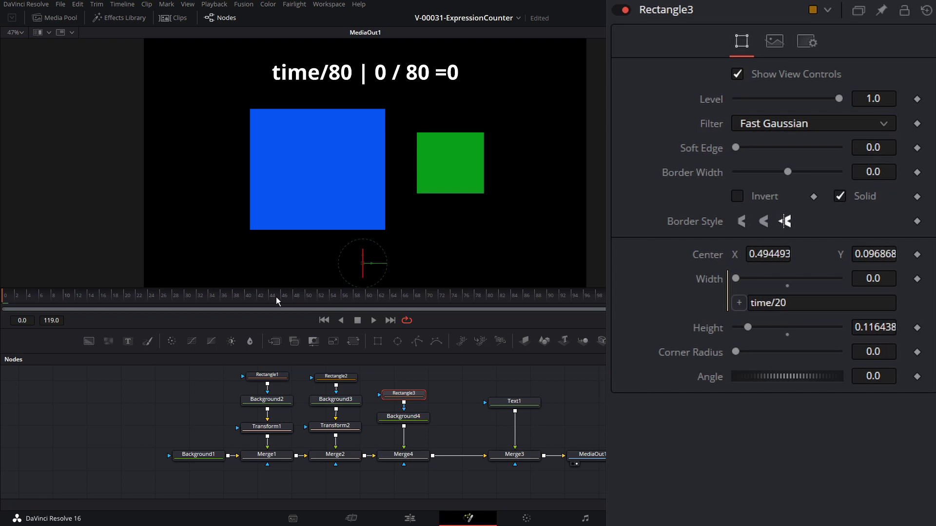
pyautogui.moveTo(277, 300); pyautogui.dragTo(123, 300)
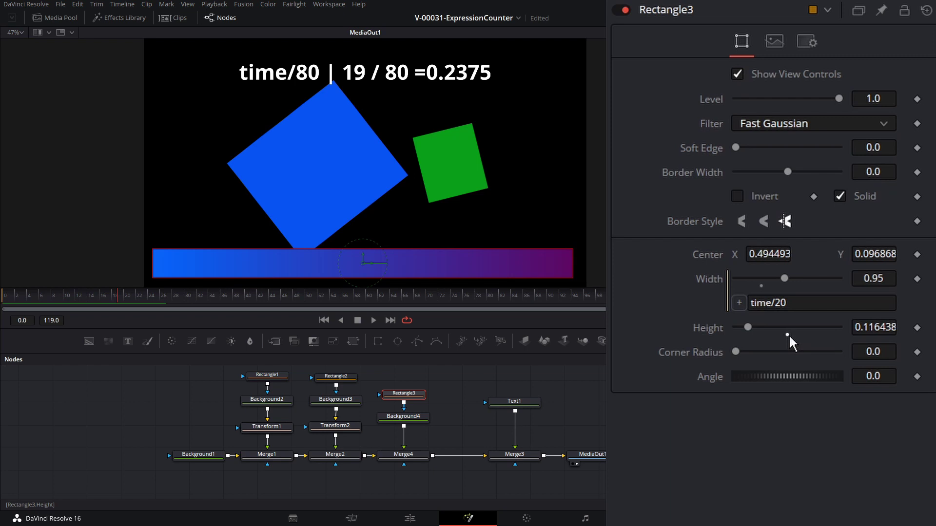
# Step: Change Rectangle3's Width expression to time/comp.RenderEnd
pyautogui.doubleClick(824, 303)
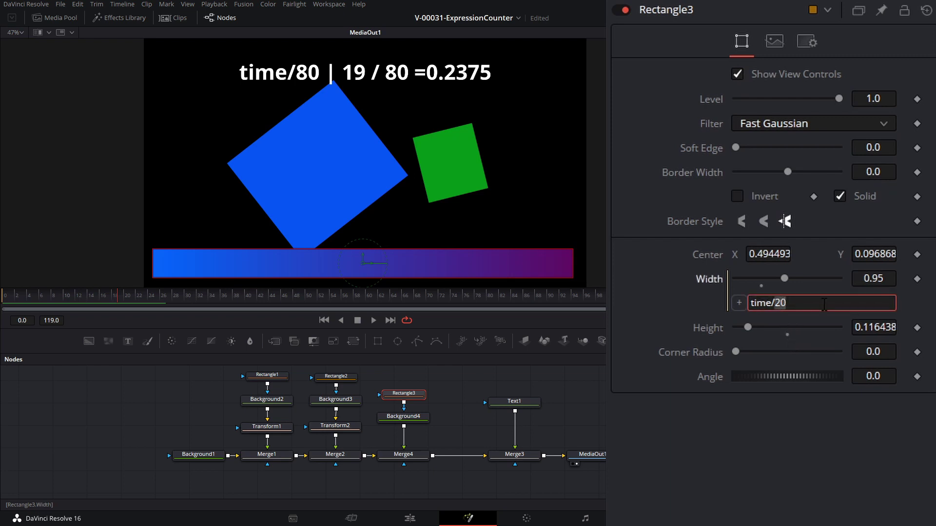
pyautogui.write('comp.Rende')
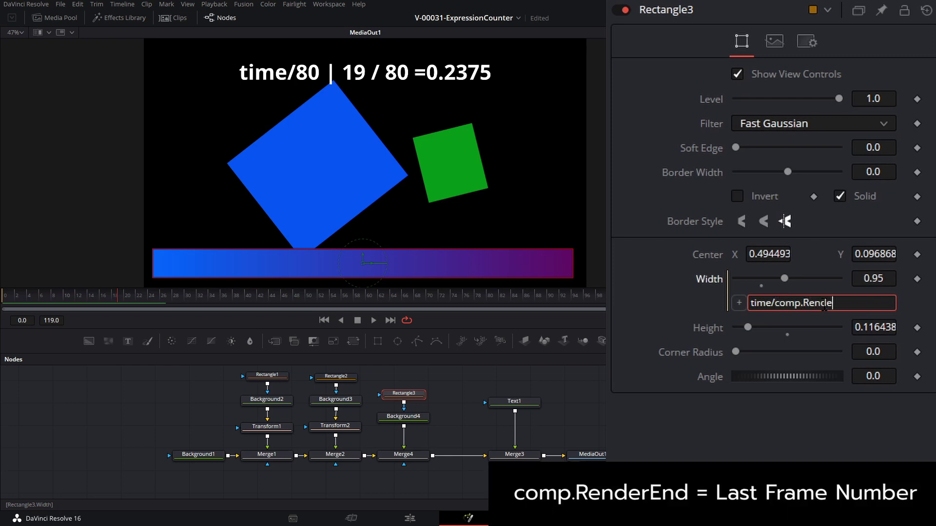
pyautogui.write('rEnd')
pyautogui.press('Return')
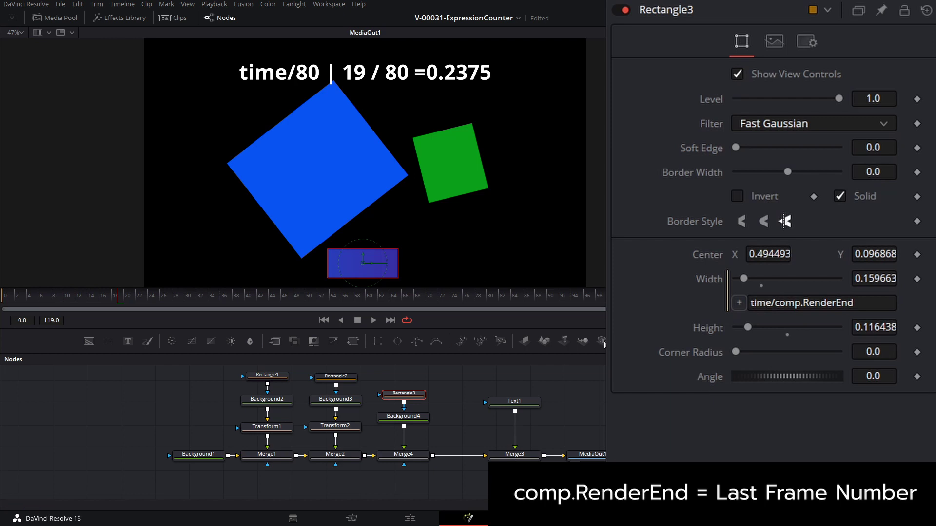
# Step: Replace Text1's Styled Text expression with time.." "..comp.RenderEnd and scrub to frame 96
pyautogui.click(526, 404)
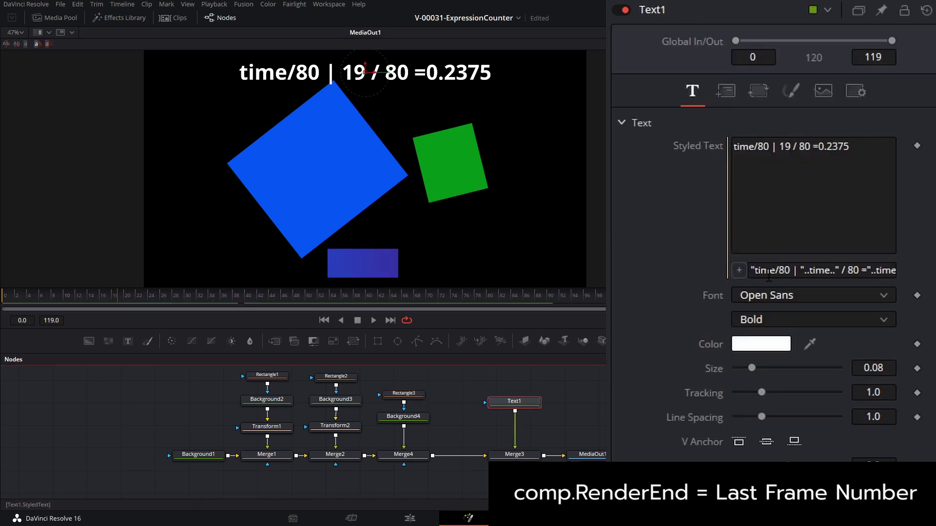
pyautogui.click(770, 271)
pyautogui.press('End')
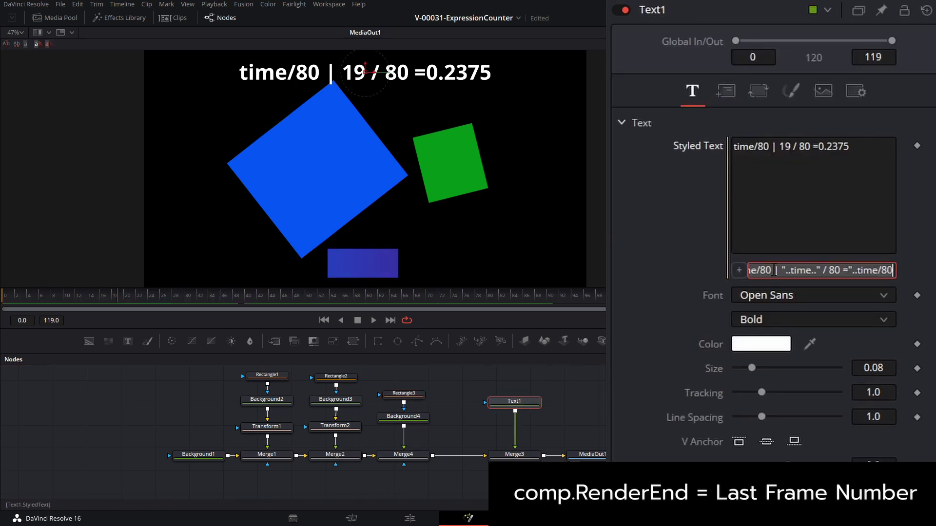
pyautogui.hotkey('ctrl', 'a')
pyautogui.write('time.." "')
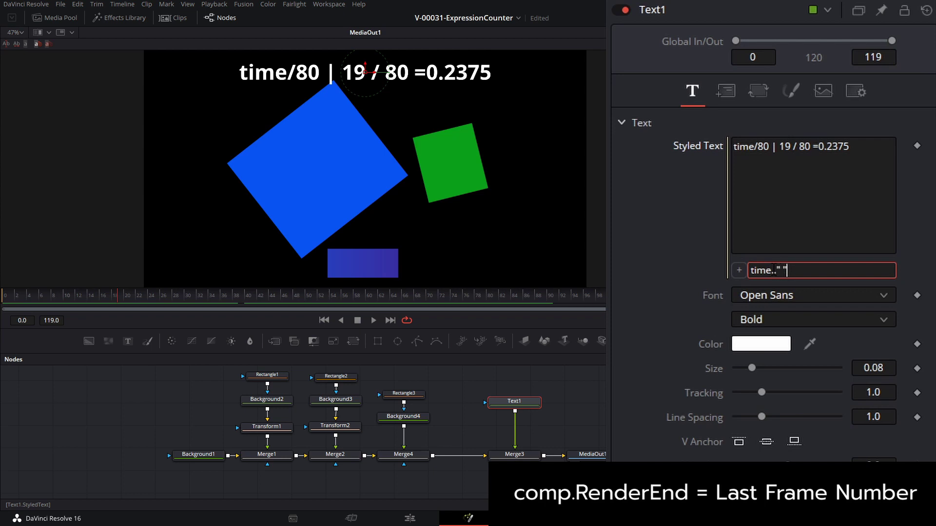
pyautogui.write('..')
pyautogui.write('comp.RenderEnd')
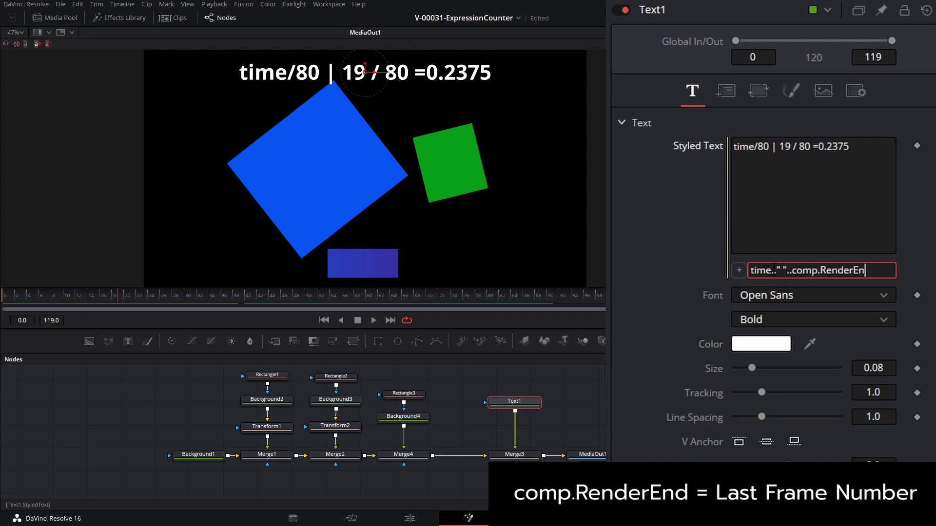
pyautogui.press('Return')
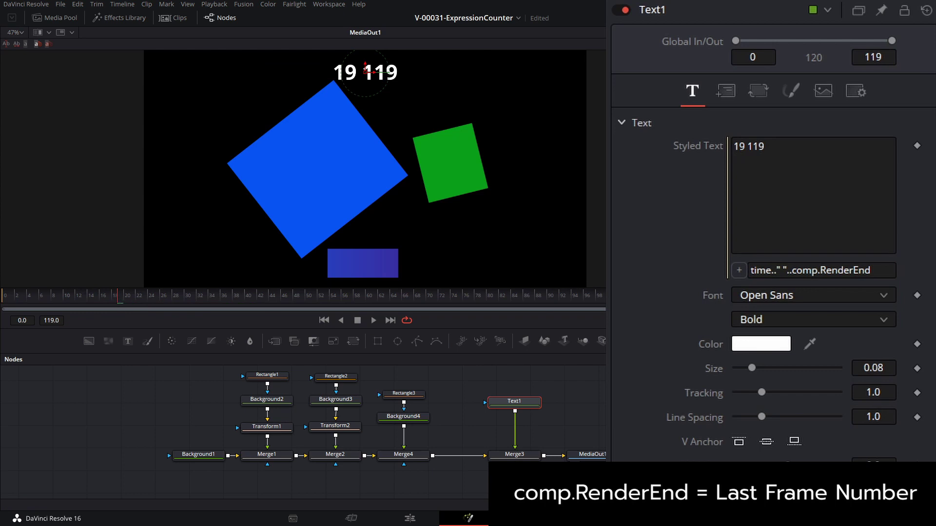
pyautogui.moveTo(592, 295)
pyautogui.mouseDown()
pyautogui.moveTo(603, 295)
pyautogui.moveTo(585, 298)
pyautogui.mouseUp()
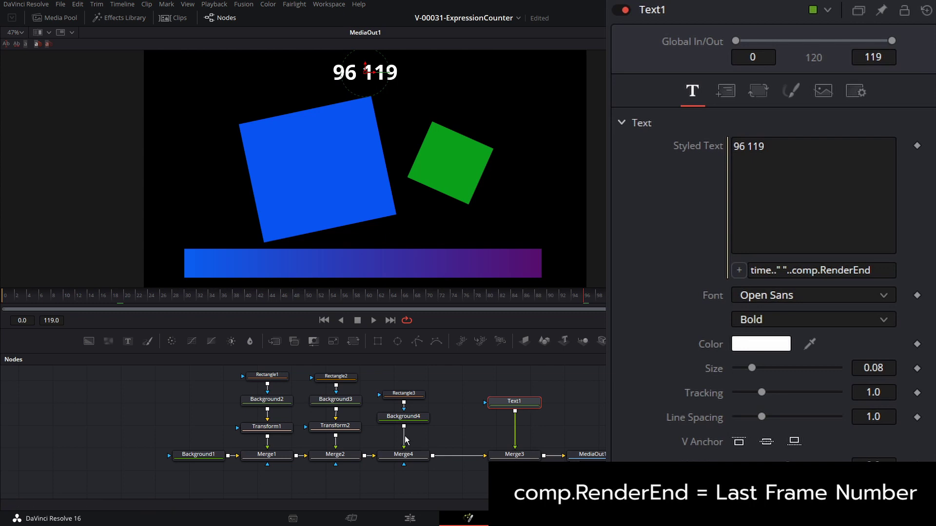
# Step: Select Rectangle3, return to the start of the composition and play it to check the bar's growth
pyautogui.click(403, 394)
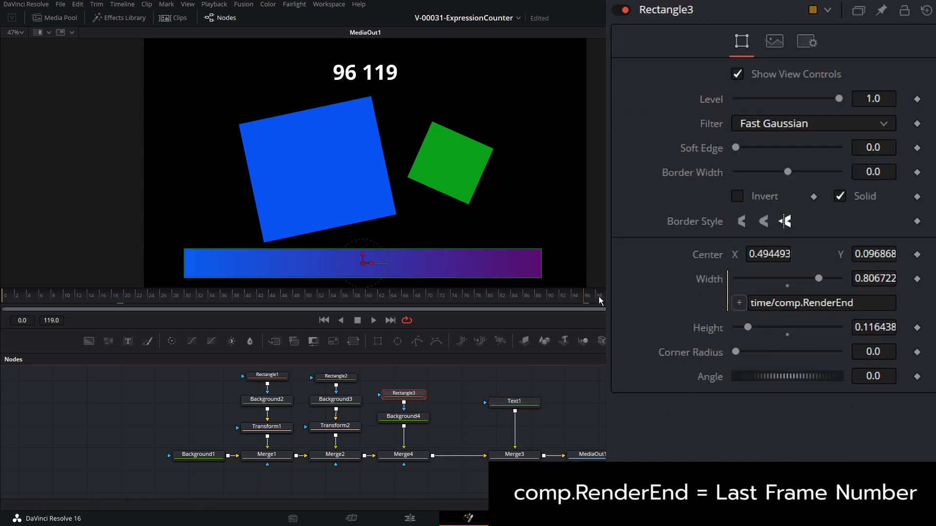
pyautogui.moveTo(195, 300); pyautogui.dragTo(7, 300)
pyautogui.press('space')
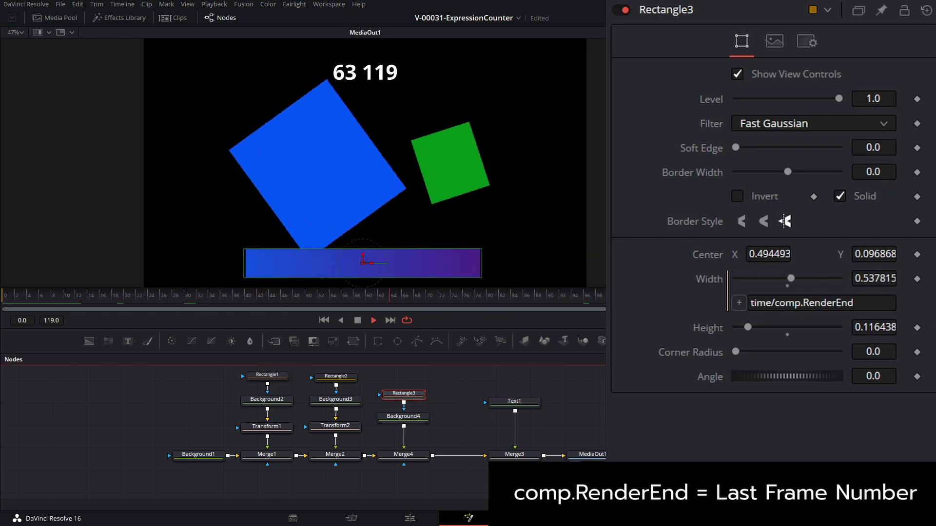
pyautogui.press('space')
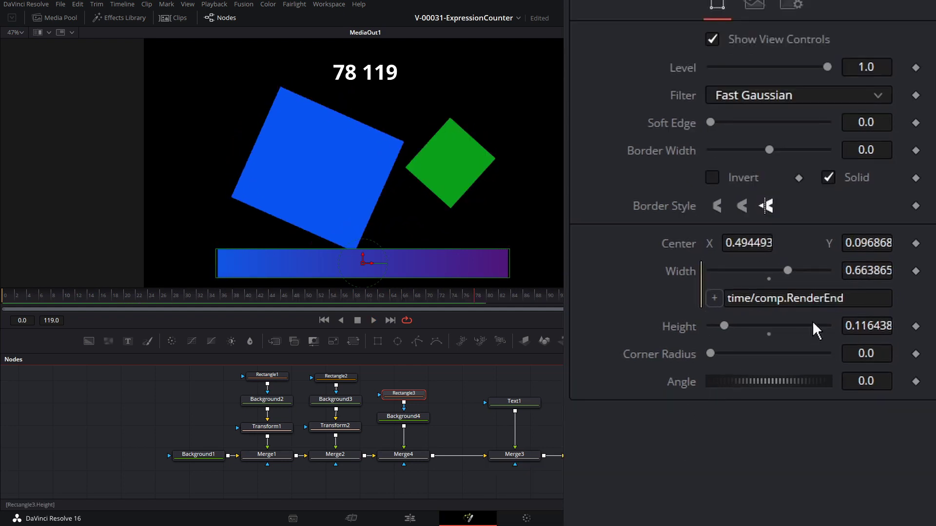
# Step: Replace Rectangle3's Width expression with sin(time) and play the composition to check the oscillation
pyautogui.moveTo(863, 297); pyautogui.dragTo(622, 296)
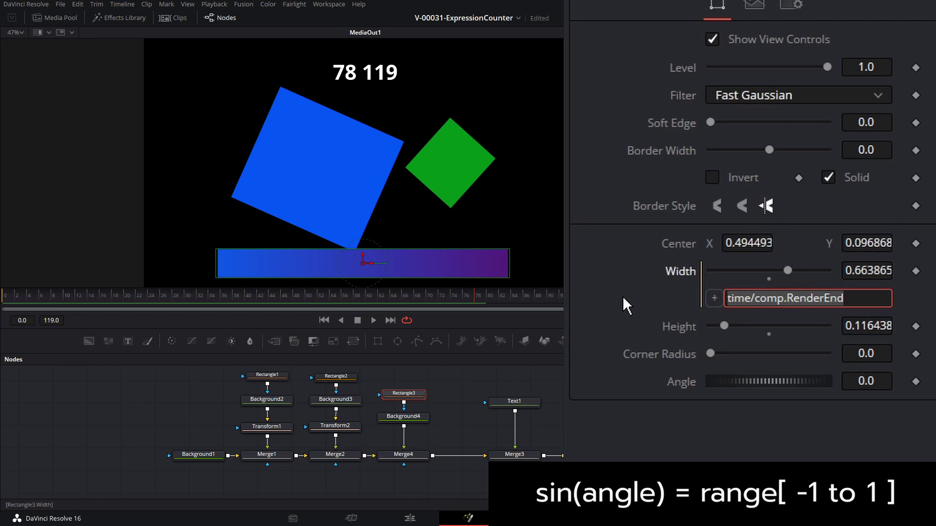
pyautogui.write('sin(time)')
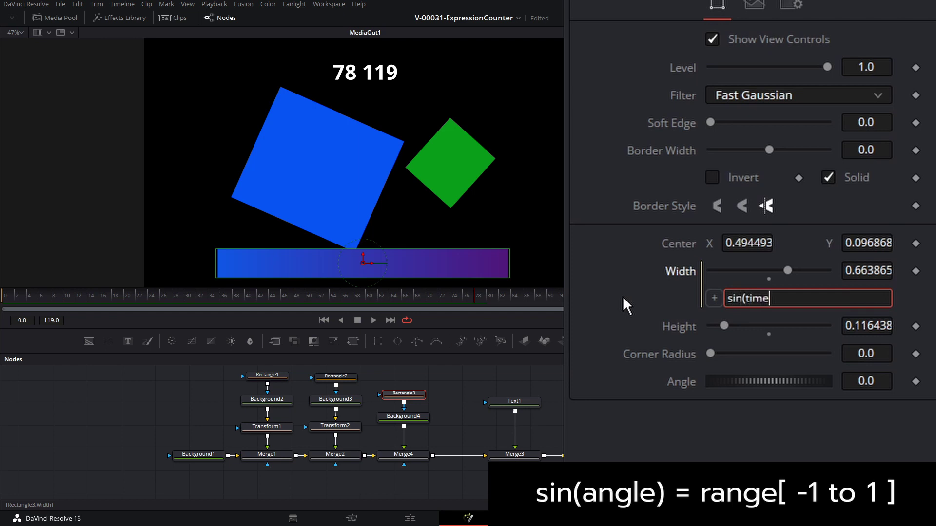
pyautogui.press('Return')
pyautogui.press('space')
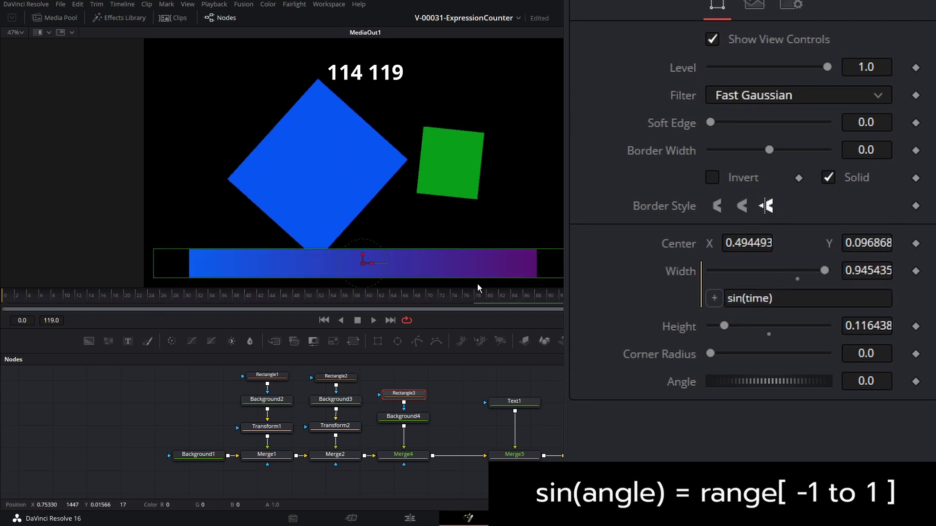
pyautogui.press('space')
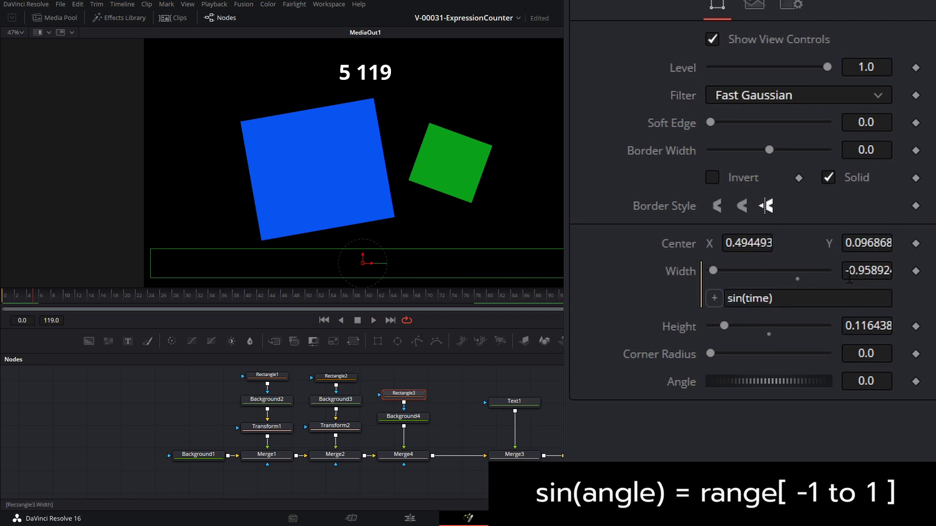
# Step: Wrap Rectangle3's Width expression in an absolute value, making it abs(sin(time))
pyautogui.click(799, 298)
pyautogui.press('Home')
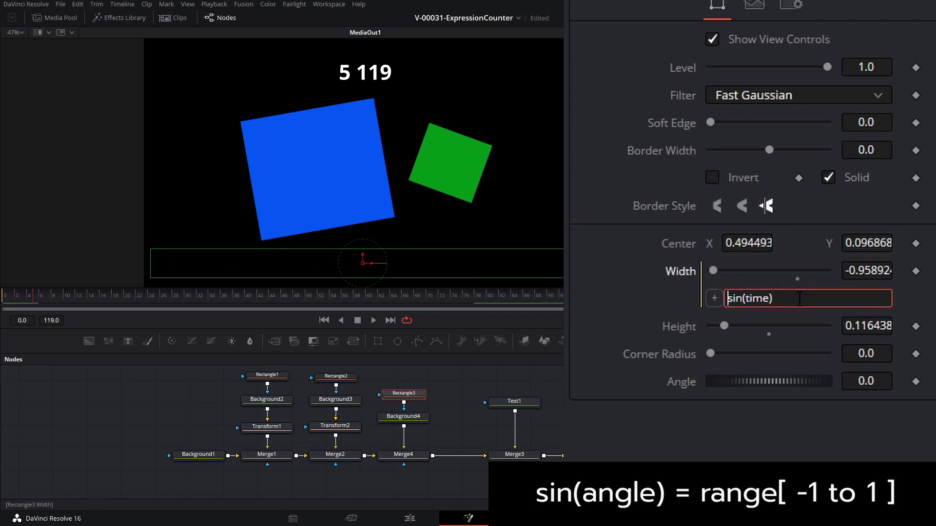
pyautogui.write('abs(')
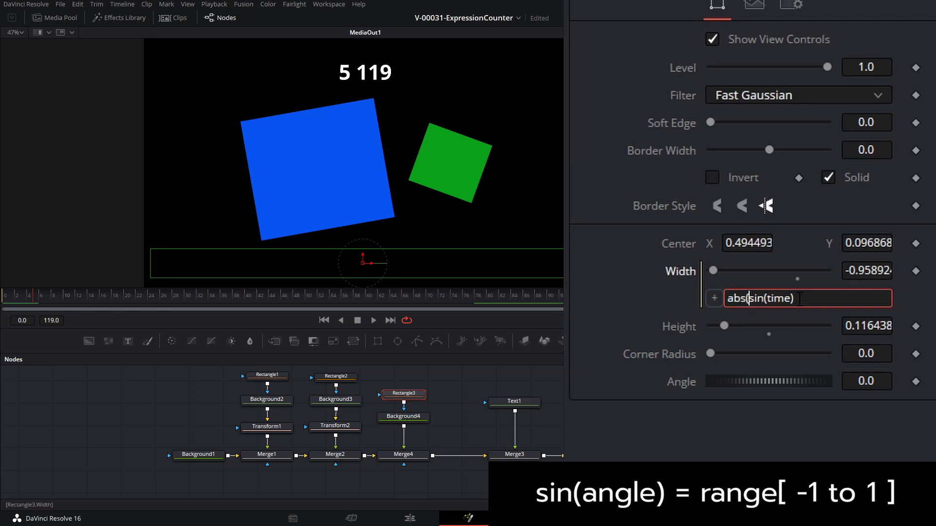
pyautogui.press('End')
pyautogui.write(')')
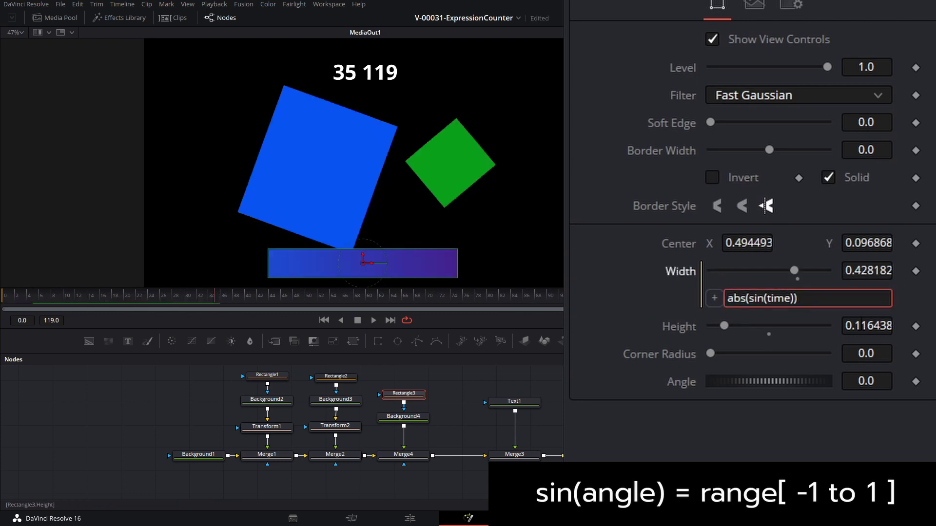
# Step: Slow the bar's pulsing by dividing time by 5 inside the Width expression's sine, and play the composition
pyautogui.write('/5')
pyautogui.press('Return')
pyautogui.press('space')
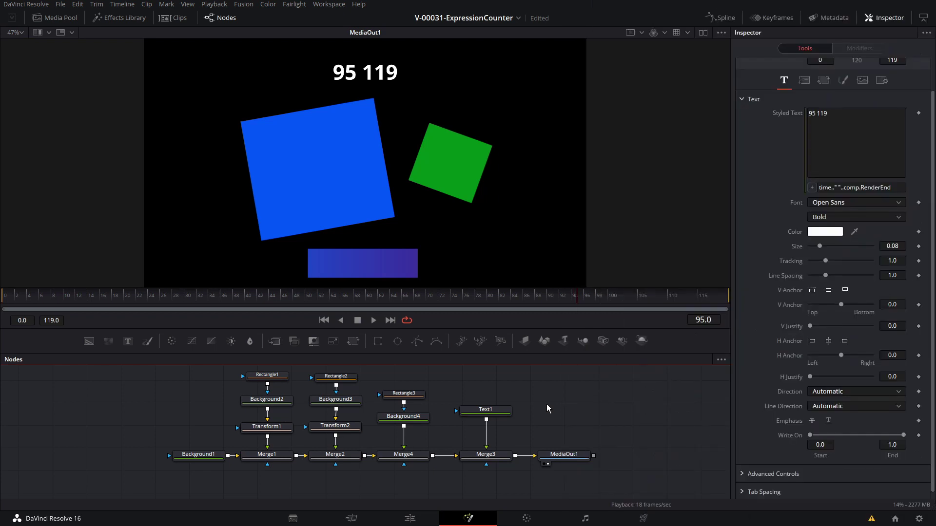
# Step: Replace Text1's Styled Text expression with time/24 to convert frames to seconds
pyautogui.click(506, 410)
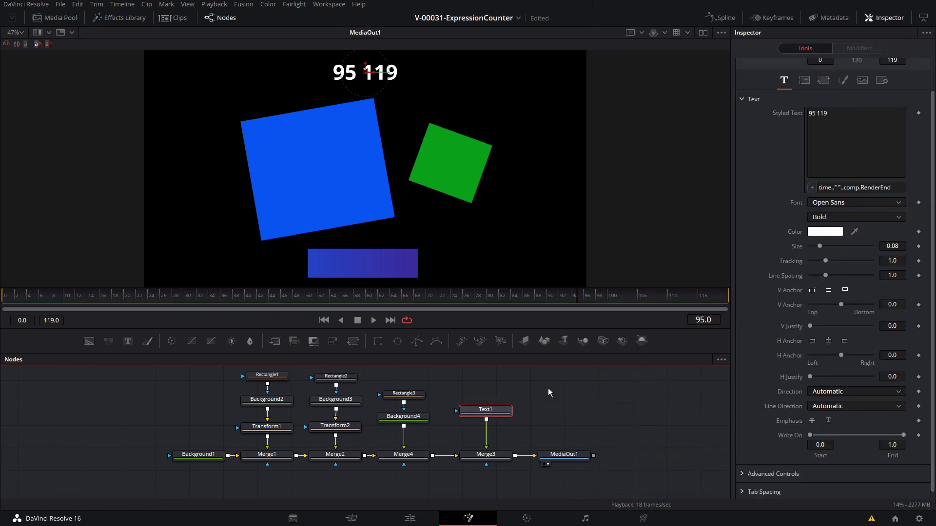
pyautogui.moveTo(892, 188); pyautogui.dragTo(730, 184)
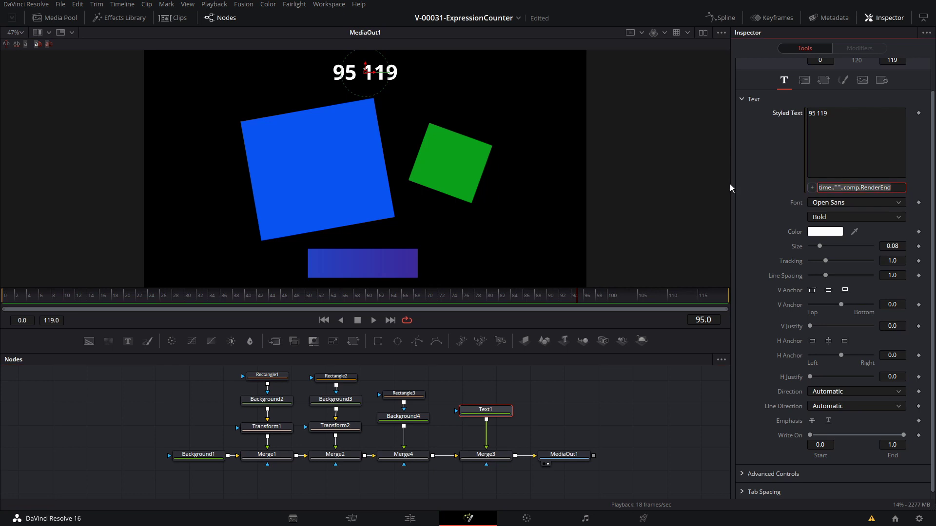
pyautogui.write('time')
pyautogui.press('Return')
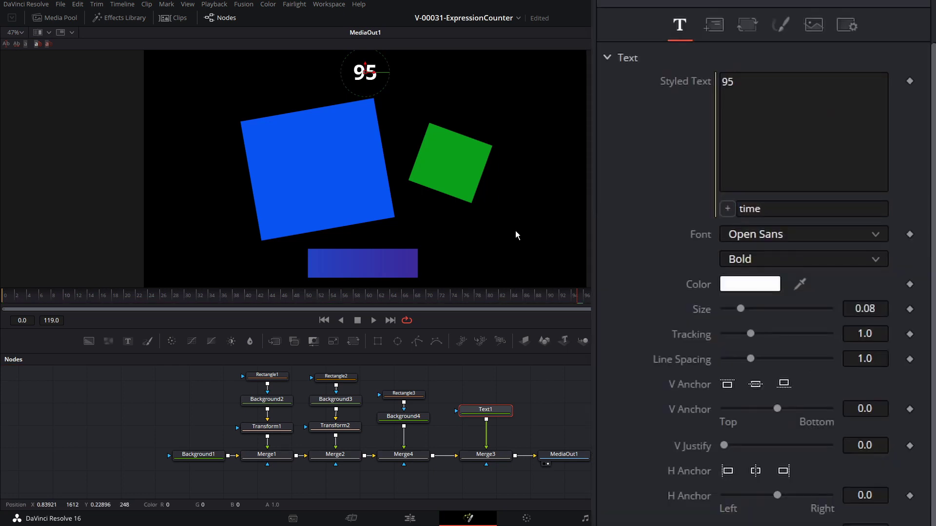
pyautogui.click(767, 212)
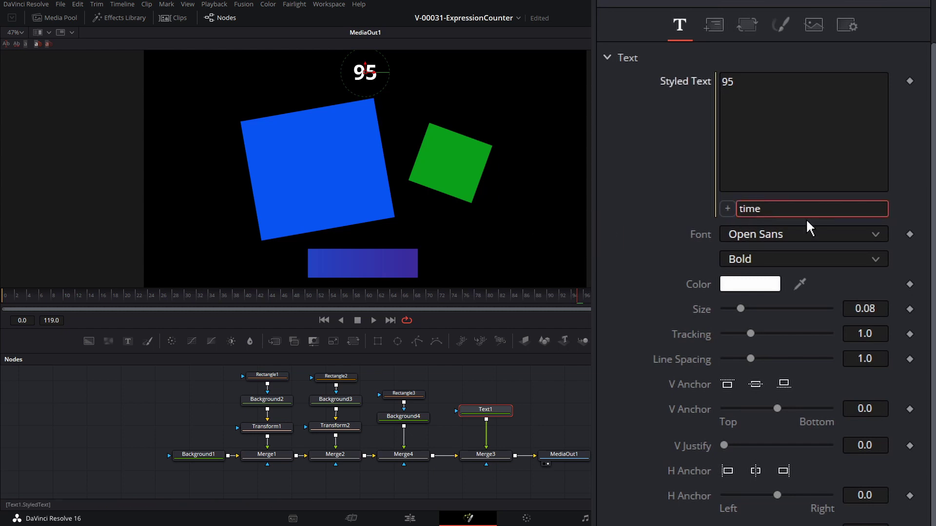
pyautogui.write('/24')
pyautogui.press('Return')
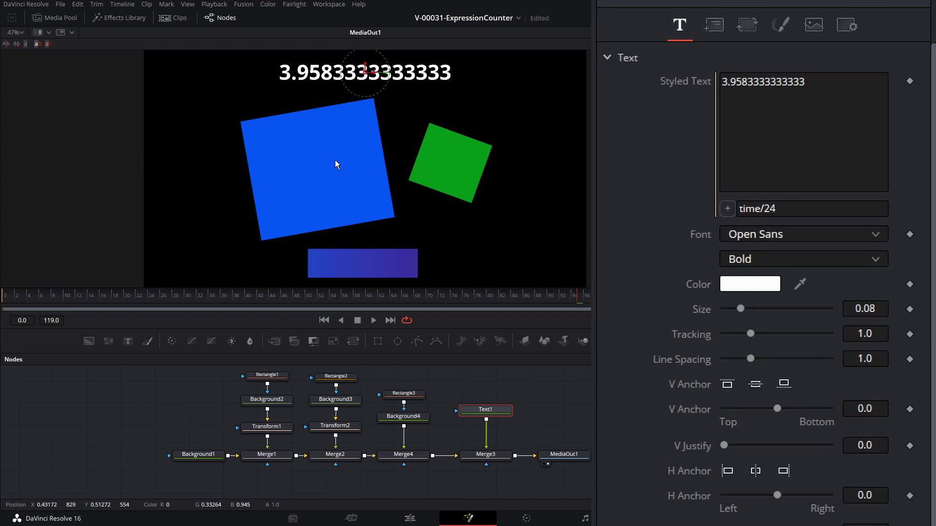
# Step: Check the seconds counter by playing from the start, jumping to frames 24 and 46, and advancing three frames
pyautogui.click(2, 298)
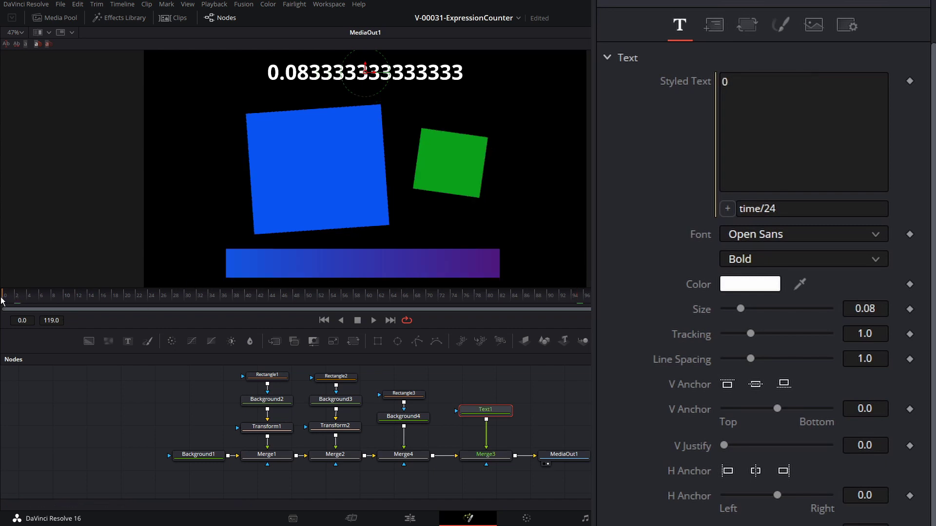
pyautogui.press('space')
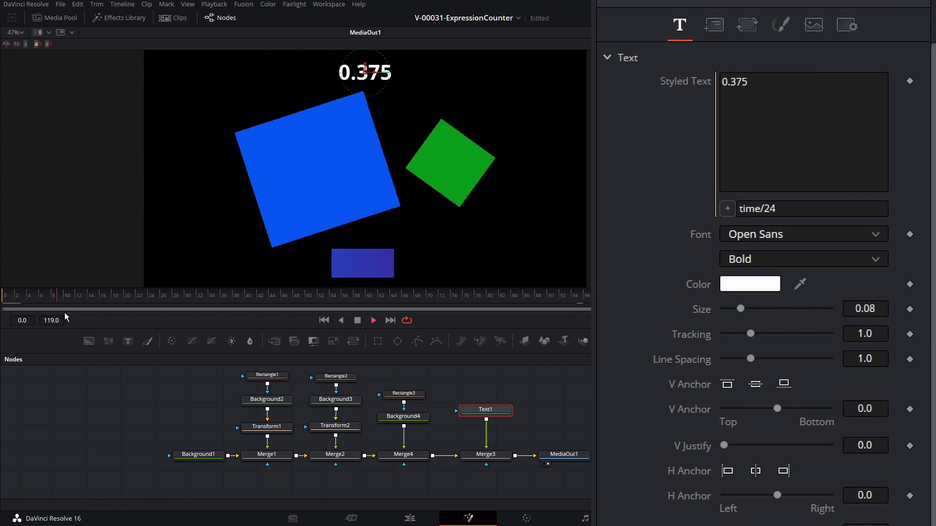
pyautogui.click(149, 298)
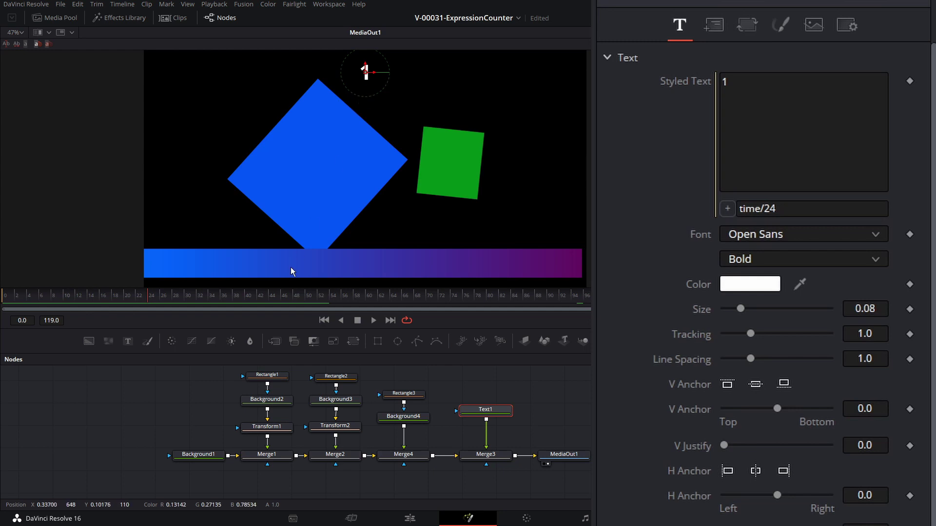
pyautogui.click(283, 298)
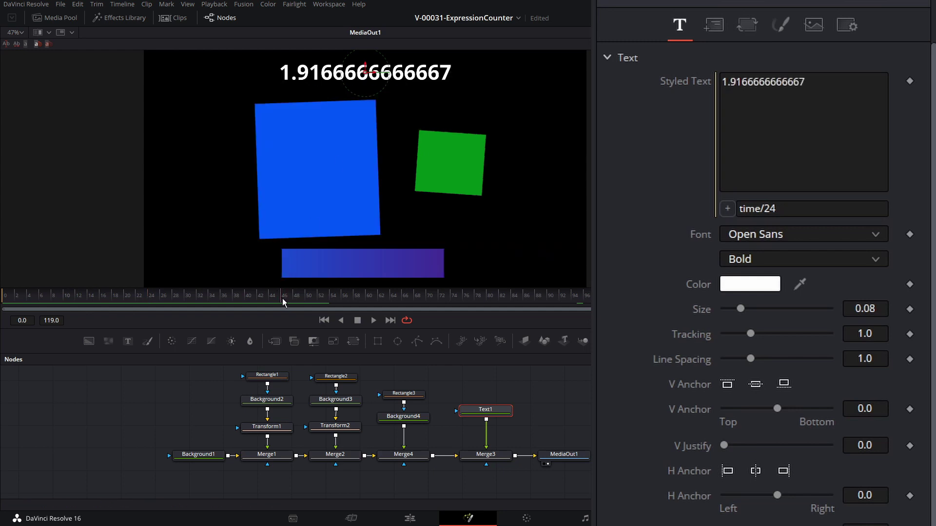
pyautogui.press('Right')
pyautogui.press('Right')
pyautogui.press('Right')
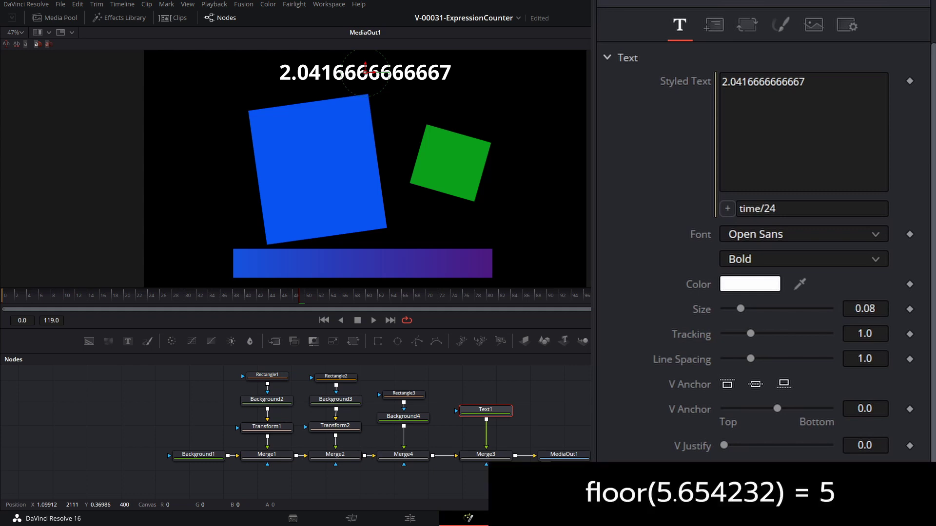
# Step: Round the counter down with the Styled Text expression floor(time/24) and play the composition from the start
pyautogui.click(794, 204)
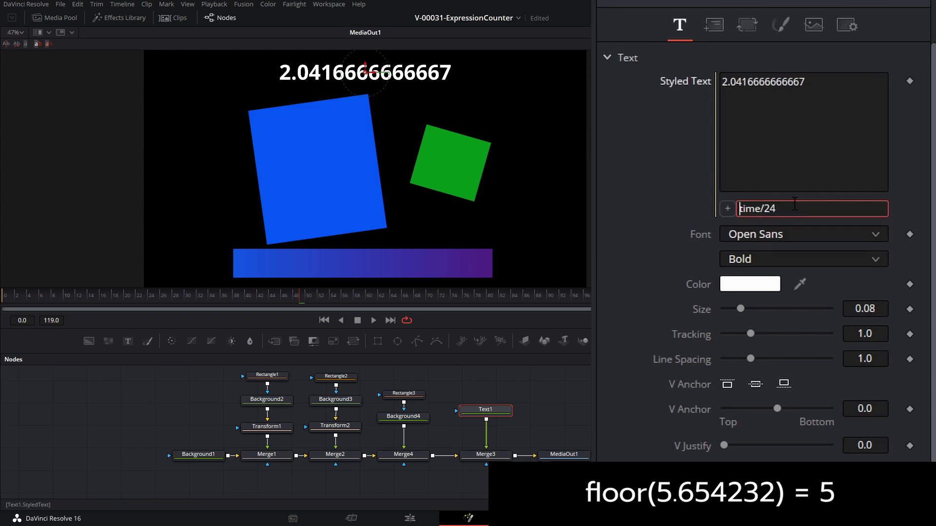
pyautogui.write('floor(time/24)')
pyautogui.press('Return')
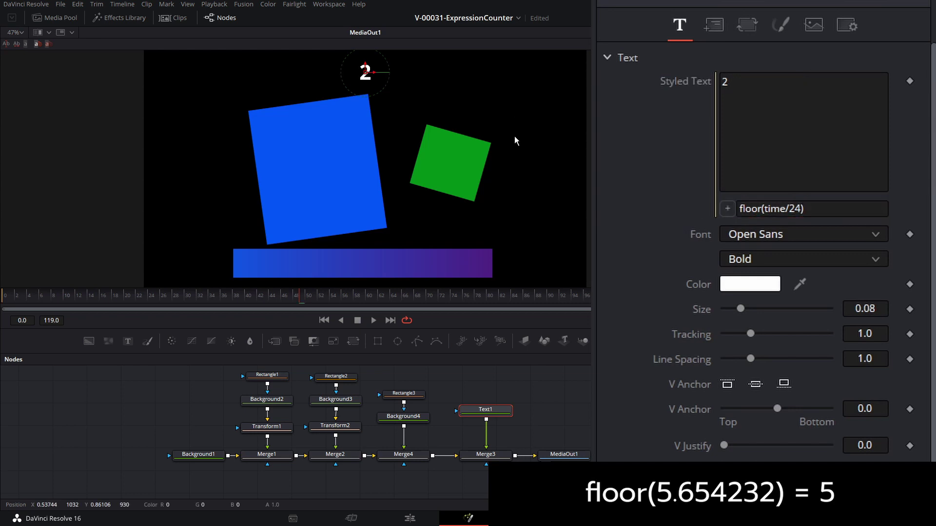
pyautogui.press('Home')
pyautogui.press('space')
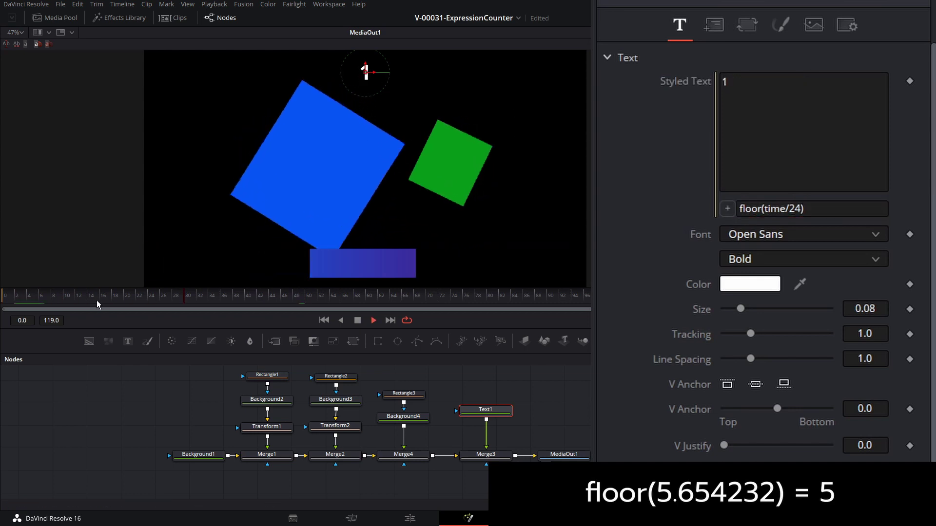
pyautogui.press('space')
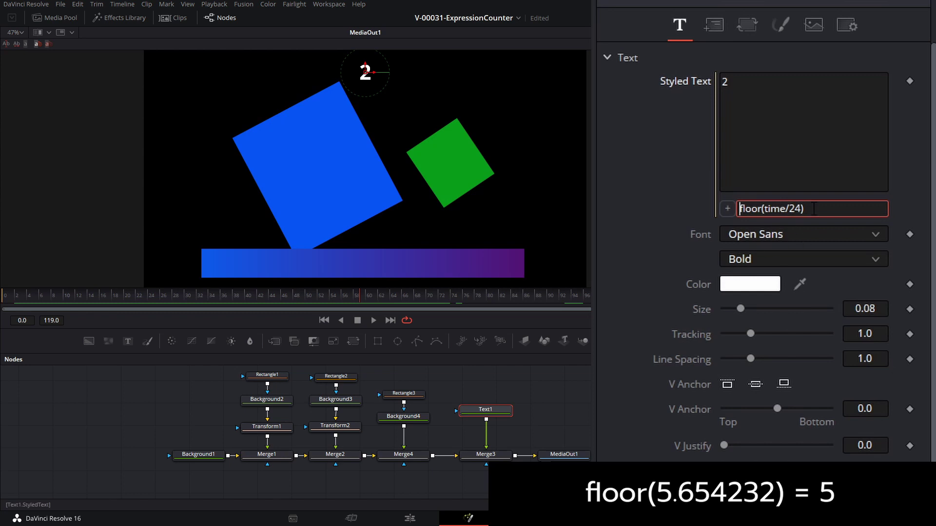
# Step: Turn the seconds counter into a countdown with the Styled Text expression 3-floor(time/24) and play the composition from the start
pyautogui.press('Home')
pyautogui.write('3-')
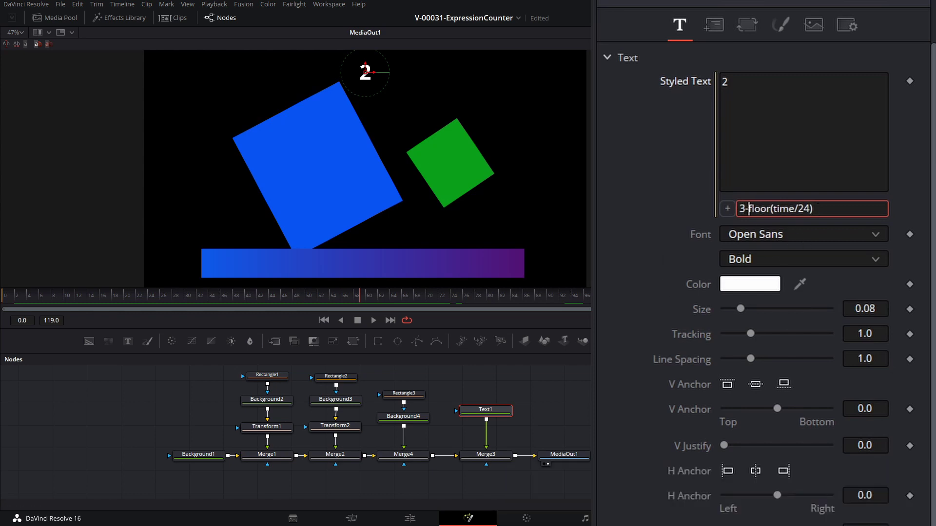
pyautogui.press('Return')
pyautogui.press('Home')
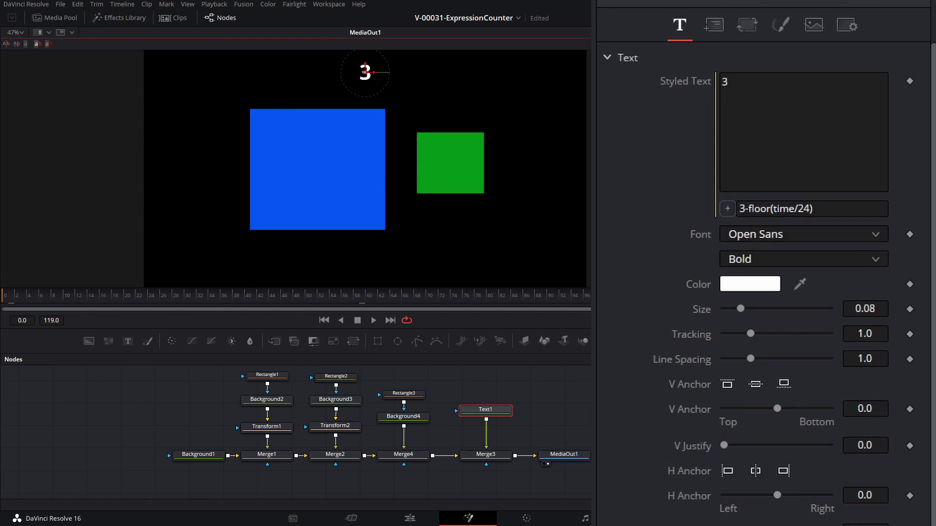
pyautogui.press('space')
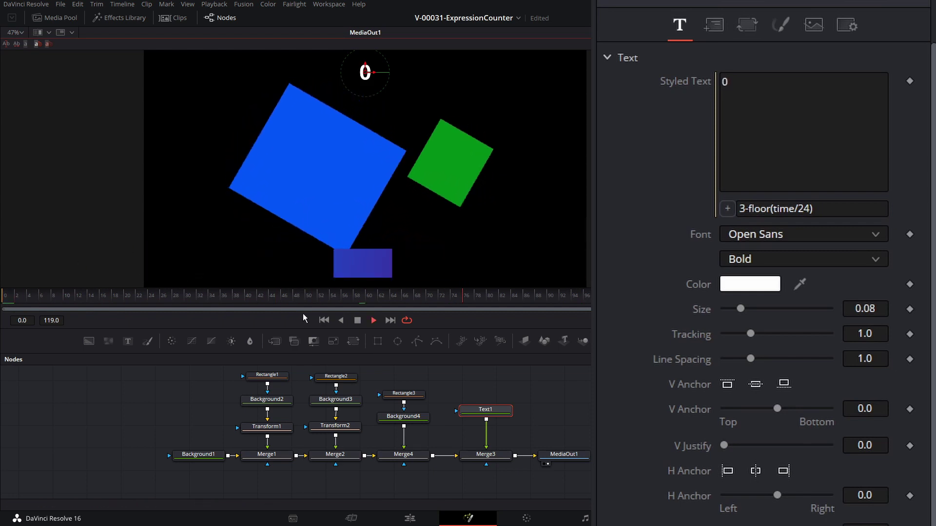
pyautogui.press('space')
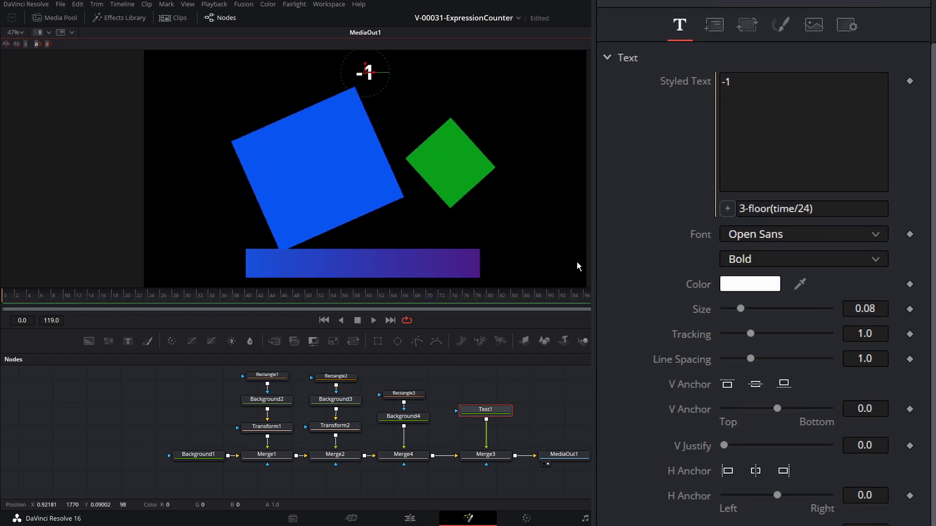
# Step: Keep the countdown from going below zero with the Styled Text expression max(3-floor(time/24),0)
pyautogui.click(819, 215)
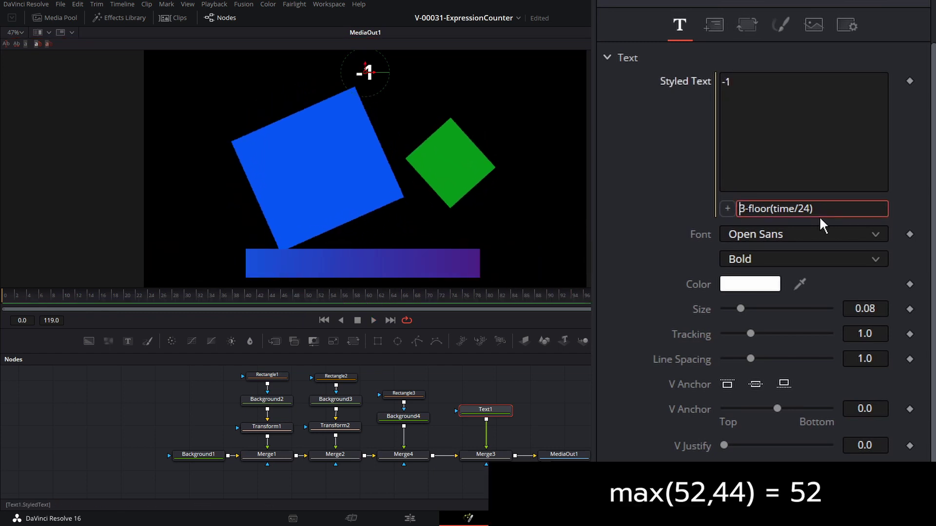
pyautogui.write('max(')
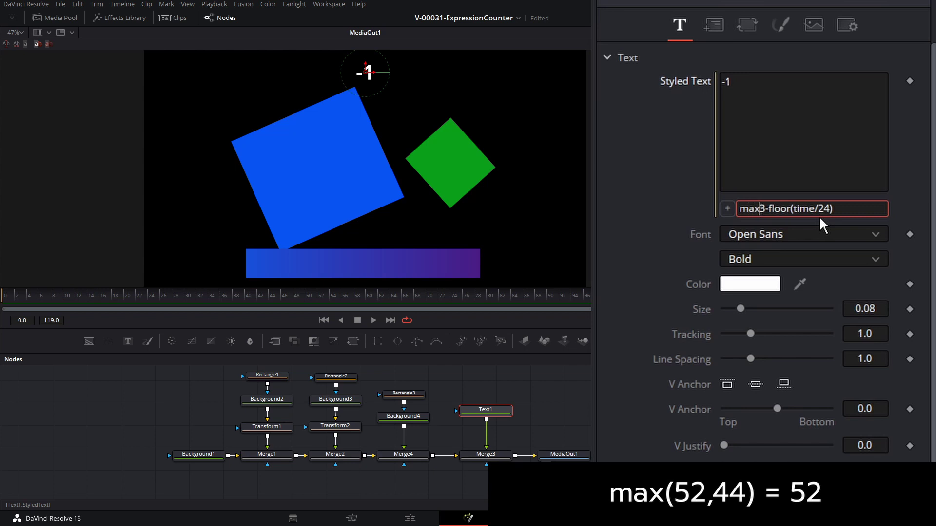
pyautogui.press('End')
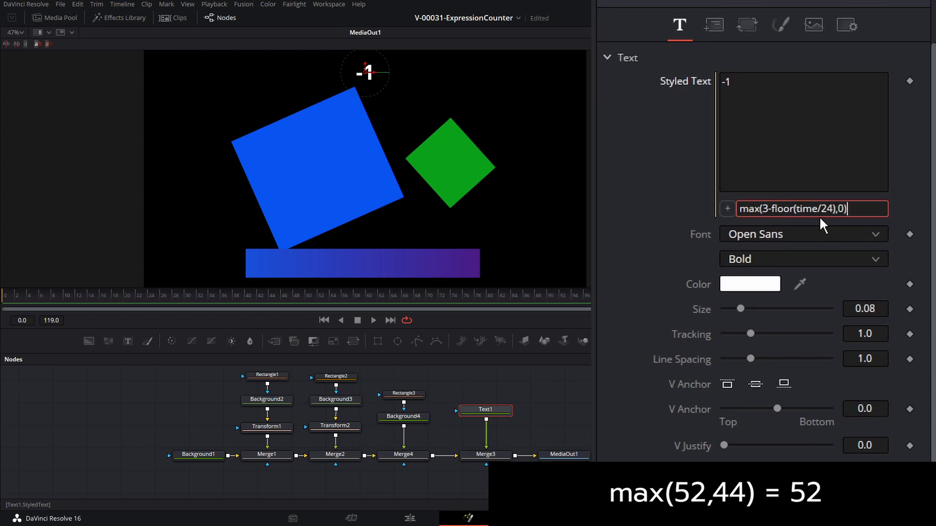
pyautogui.press('Return')
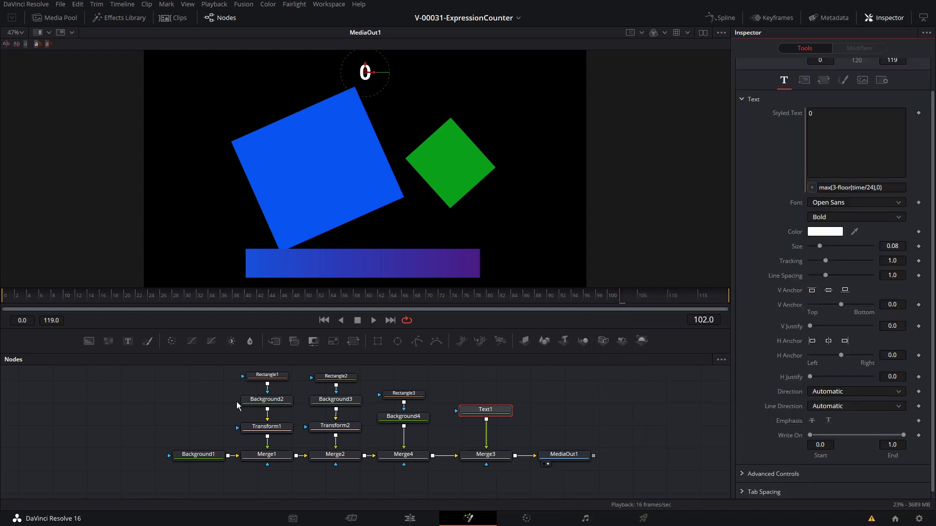
# Step: Replace Text1's Styled Text expression with os.date() to display the current date and time, and play the composition briefly
pyautogui.moveTo(487, 410)
pyautogui.mouseDown()
pyautogui.moveTo(501, 410)
pyautogui.moveTo(487, 414)
pyautogui.mouseUp()
pyautogui.click(820, 187)
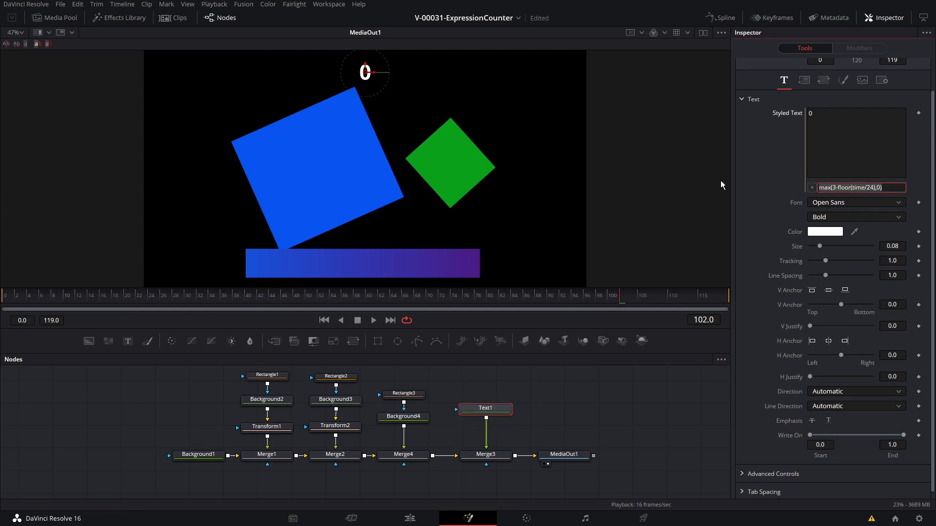
pyautogui.hotkey('ctrl', 'a')
pyautogui.write('os.date()')
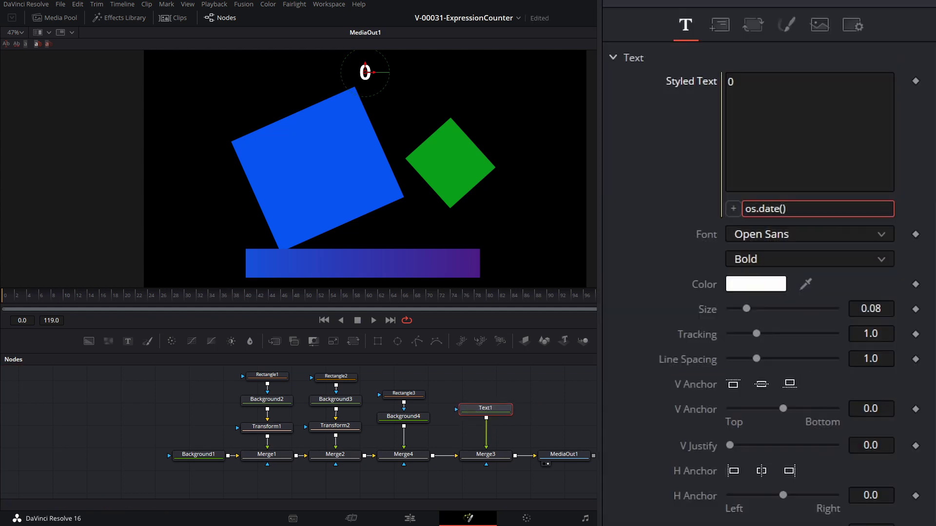
pyautogui.press('Return')
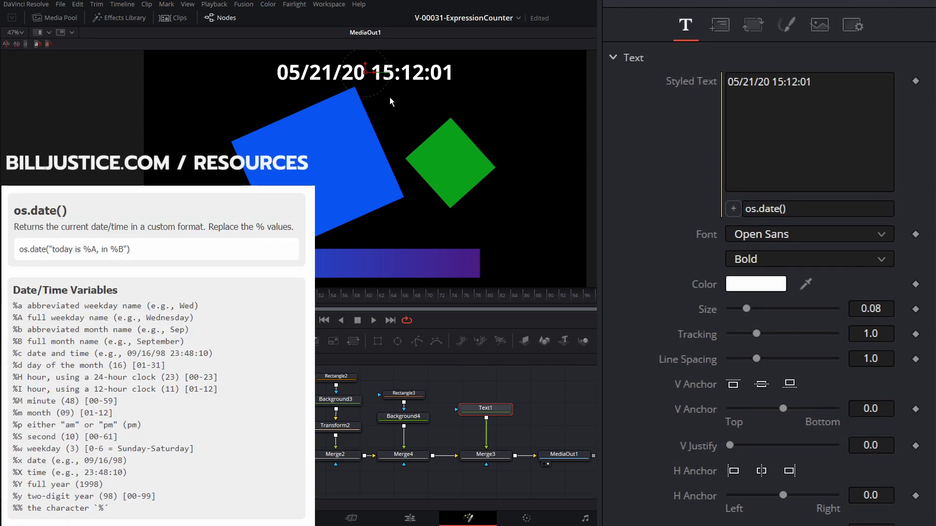
pyautogui.press('space')
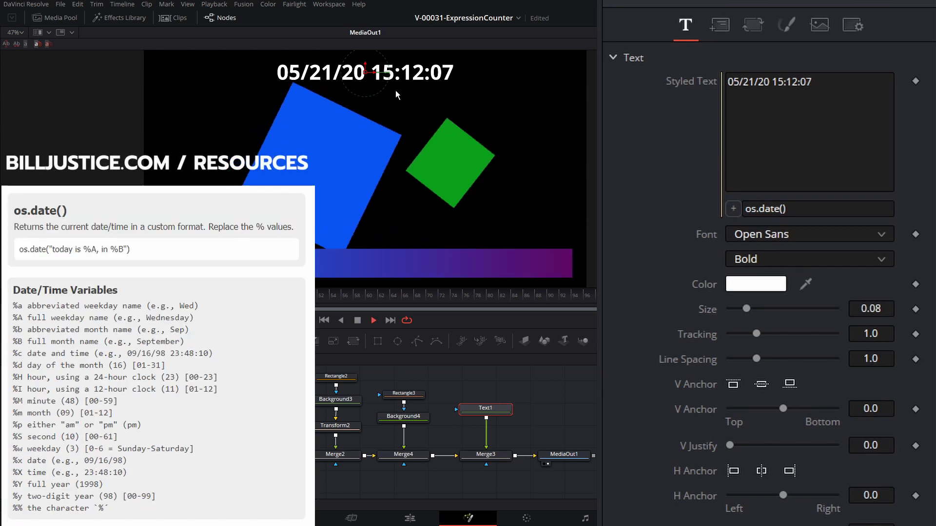
pyautogui.press('space')
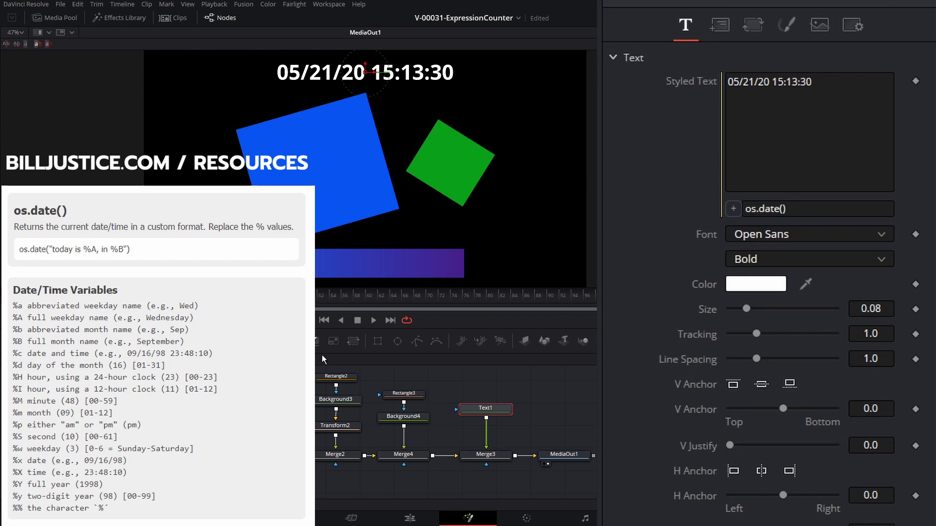
# Step: Format the displayed date with the Styled Text expression os.date("%A %B %d %X")
pyautogui.click(806, 208)
pyautogui.hotkey('ctrl', 'a')
pyautogui.write('os.date("%A %B %d %X")')
pyautogui.press('Return')
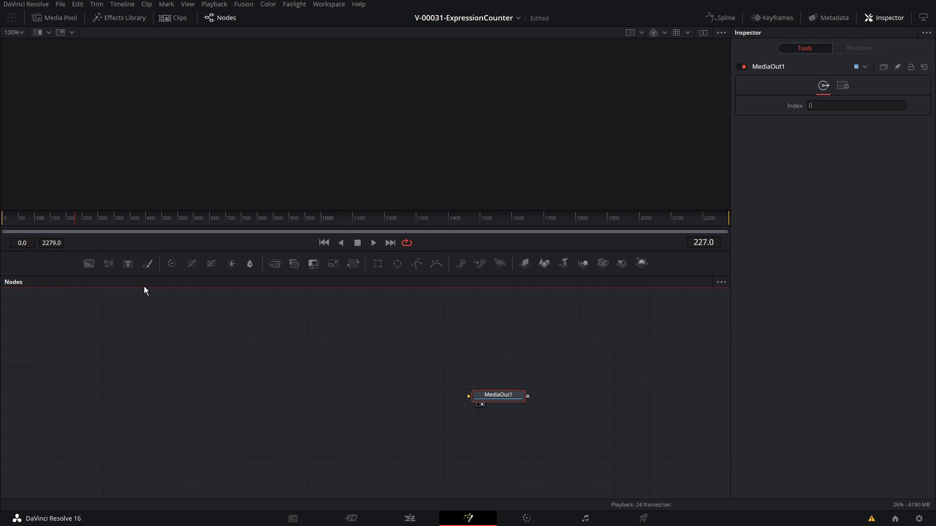
# Step: In the empty composition, add a Background node masked by a rectangle, show it in the viewer and colour it white
pyautogui.moveTo(88, 264); pyautogui.dragTo(163, 378)
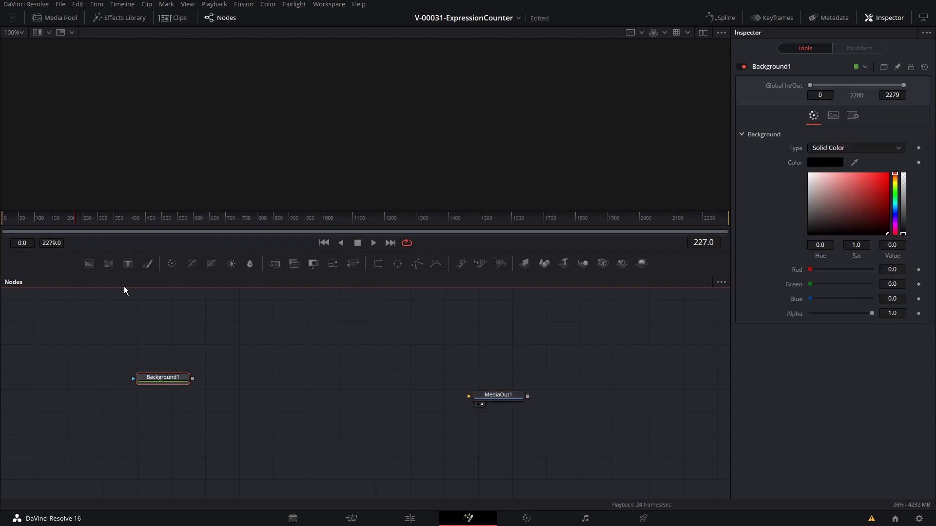
pyautogui.click(377, 265)
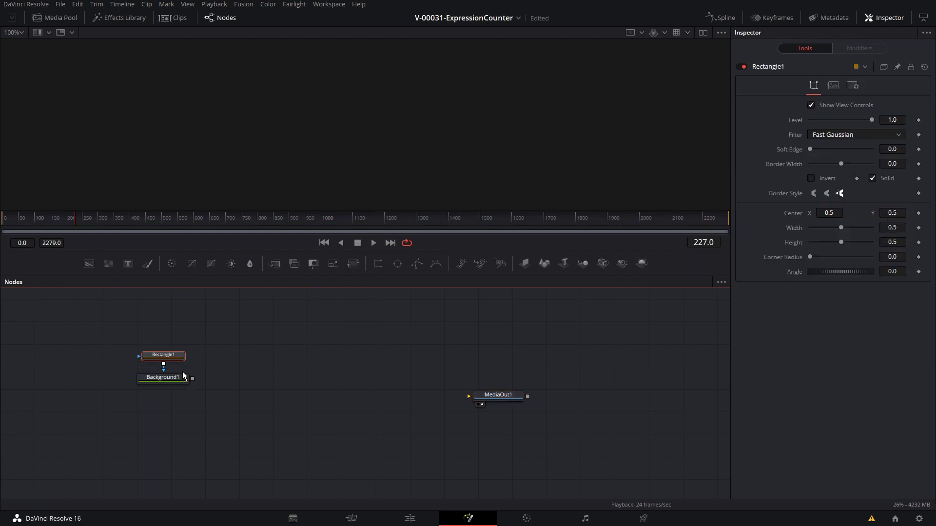
pyautogui.press('1')
pyautogui.click(165, 380)
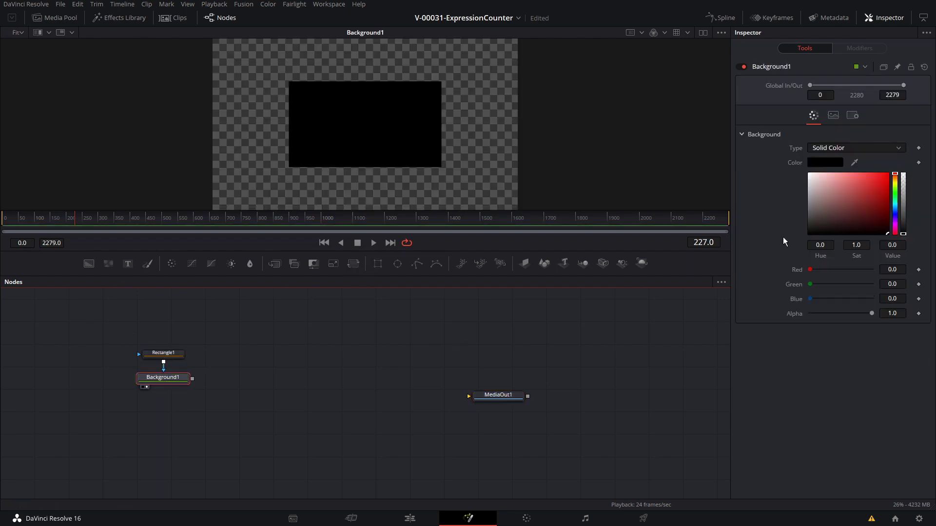
pyautogui.moveTo(836, 181); pyautogui.dragTo(802, 166)
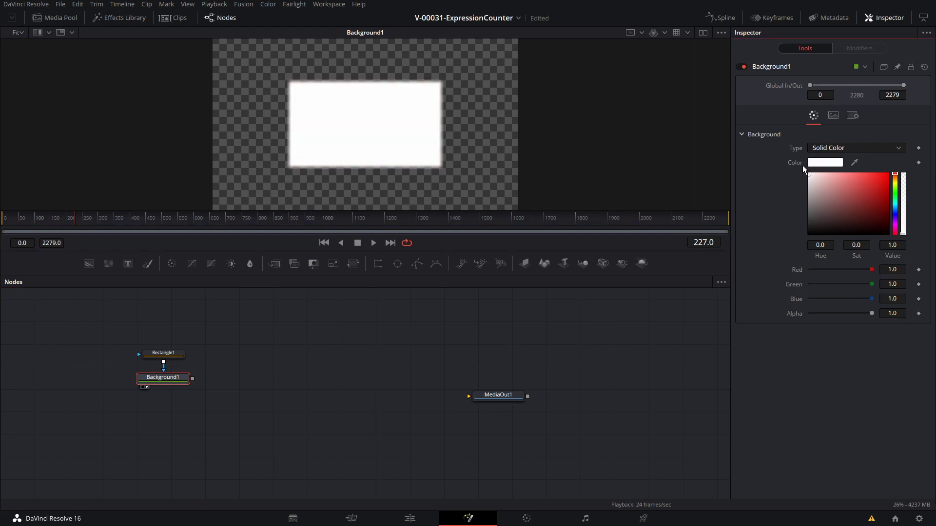
# Step: Shape the rectangle mask into a rounded square with height 0.25, width about 0.136 and corner radius about 0.087
pyautogui.click(174, 354)
pyautogui.click(894, 242)
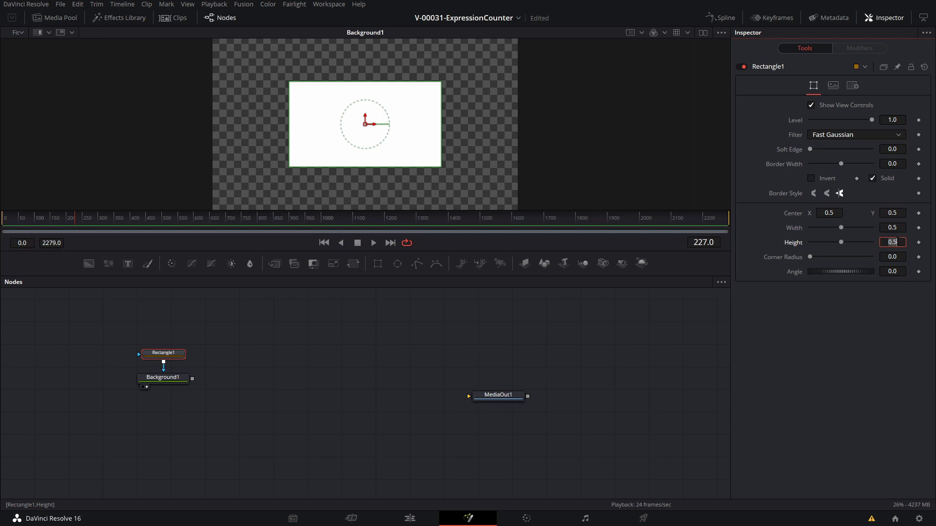
pyautogui.press('BackSpace')
pyautogui.press('Return')
pyautogui.moveTo(441, 127); pyautogui.dragTo(385, 126)
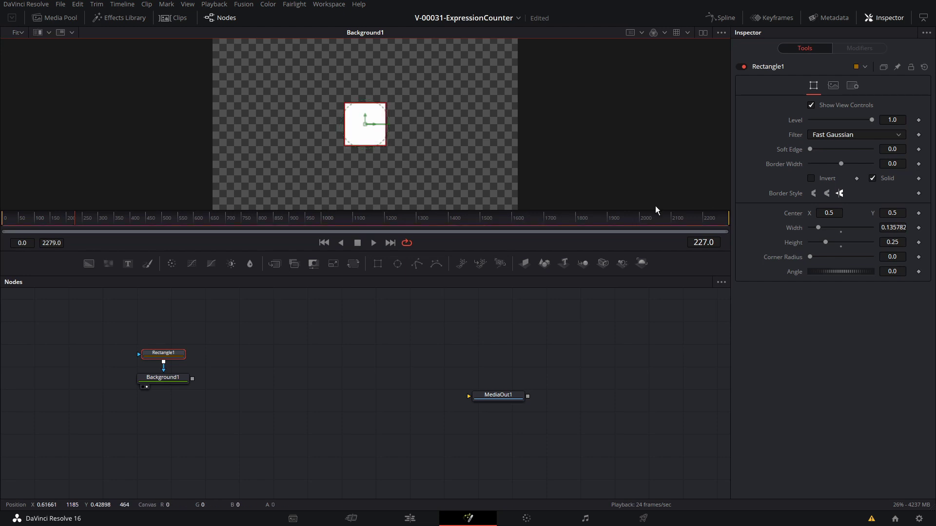
pyautogui.moveTo(809, 256); pyautogui.dragTo(814, 257)
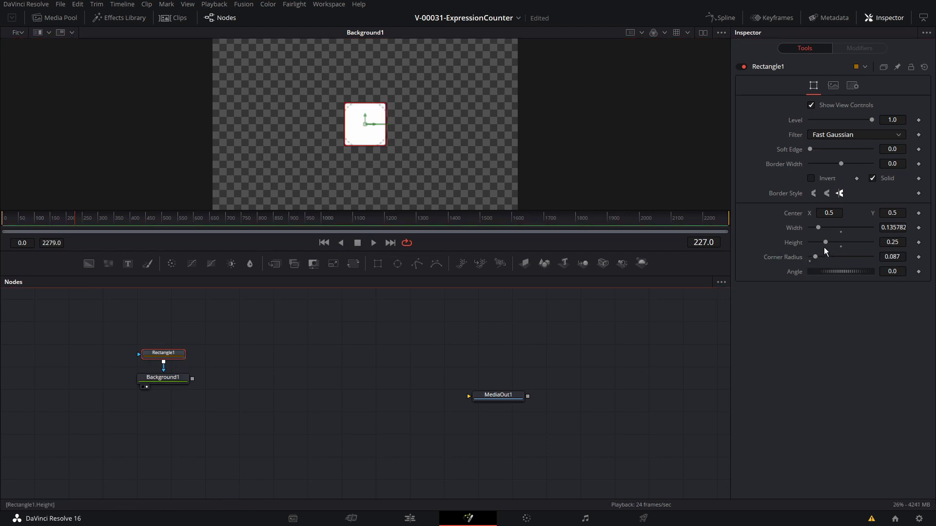
# Step: Add a Shadow node after Background1
pyautogui.click(169, 377)
pyautogui.hotkey('shift', 'space')
pyautogui.write('shad')
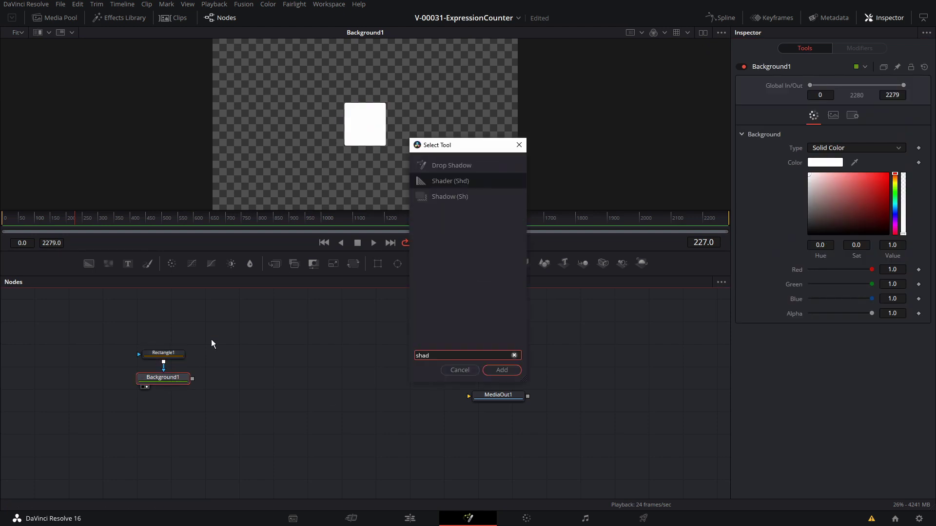
pyautogui.press('Return')
pyautogui.moveTo(302, 383); pyautogui.dragTo(281, 361)
pyautogui.click(272, 305)
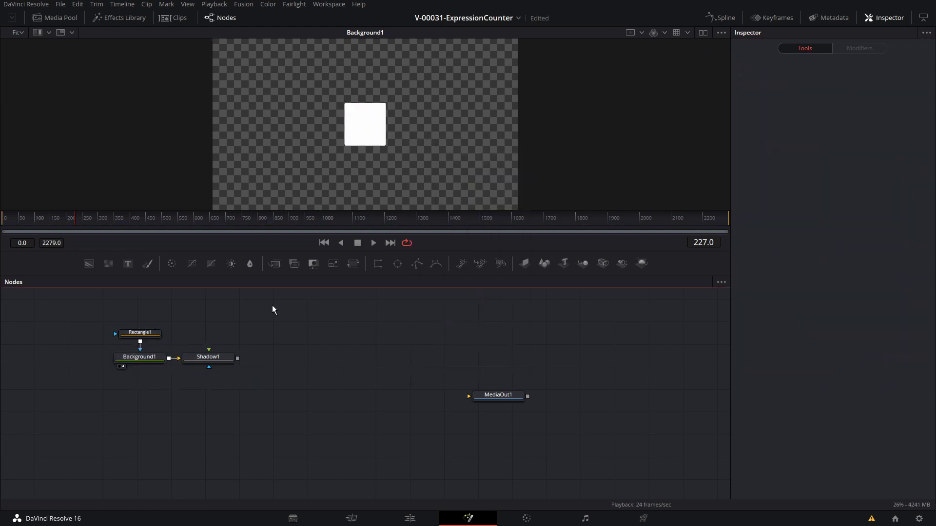
# Step: Add a Merge node fed by Shadow1 as background, and connect a new Text node above it as foreground
pyautogui.moveTo(275, 266); pyautogui.dragTo(300, 359)
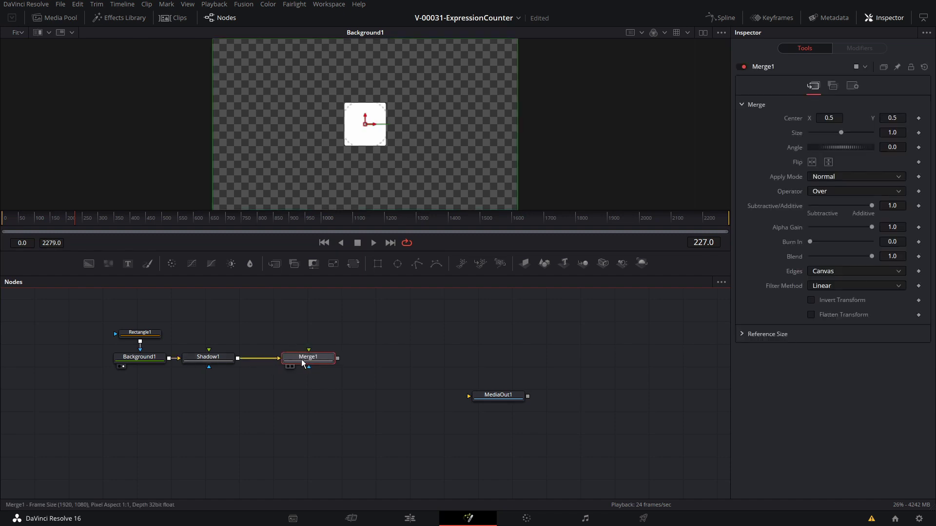
pyautogui.click(253, 332)
pyautogui.moveTo(129, 268); pyautogui.dragTo(308, 350)
pyautogui.moveTo(306, 317); pyautogui.dragTo(310, 323)
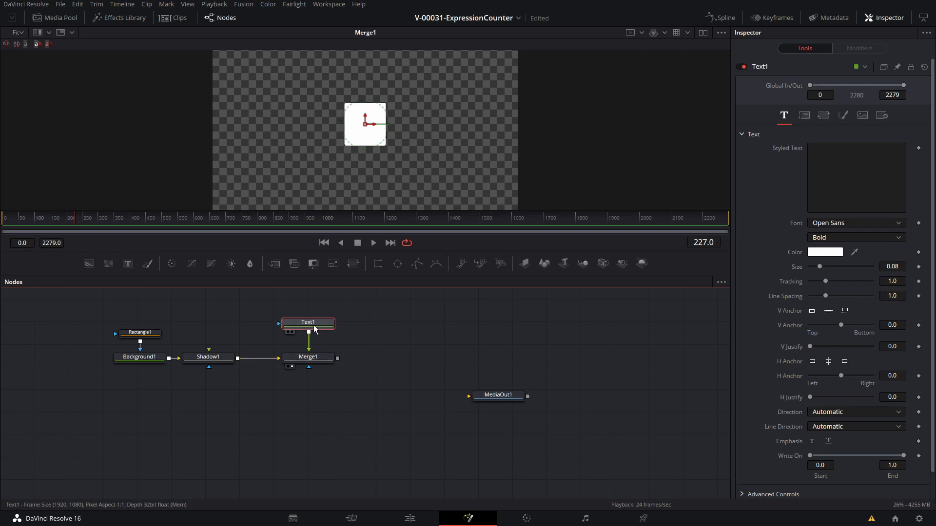
# Step: Set the text to 0, colour it black and enlarge it to nearly the height of the white square
pyautogui.click(819, 169)
pyautogui.write('0')
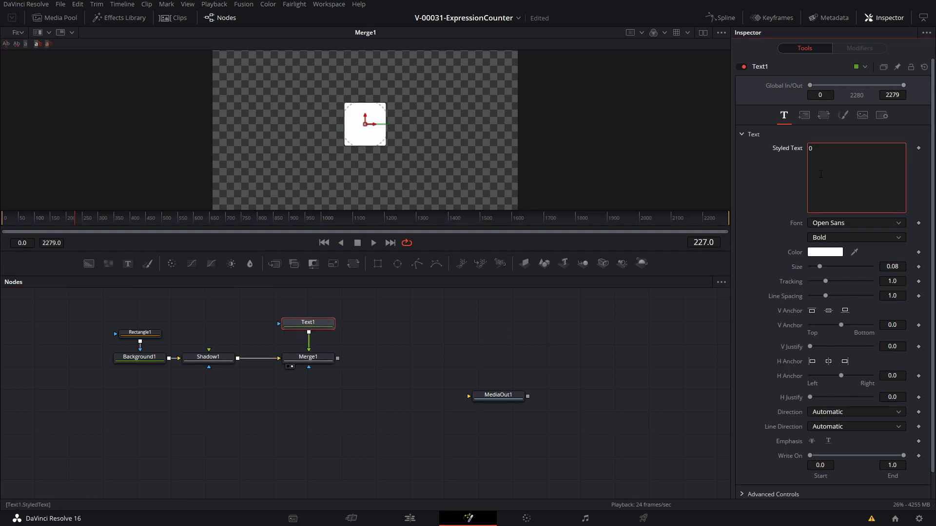
pyautogui.click(825, 252)
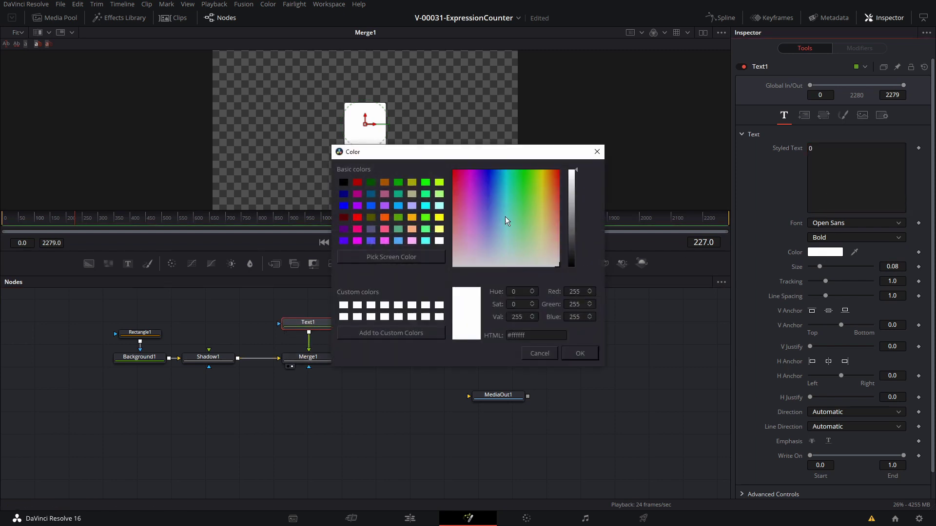
pyautogui.click(344, 183)
pyautogui.click(579, 353)
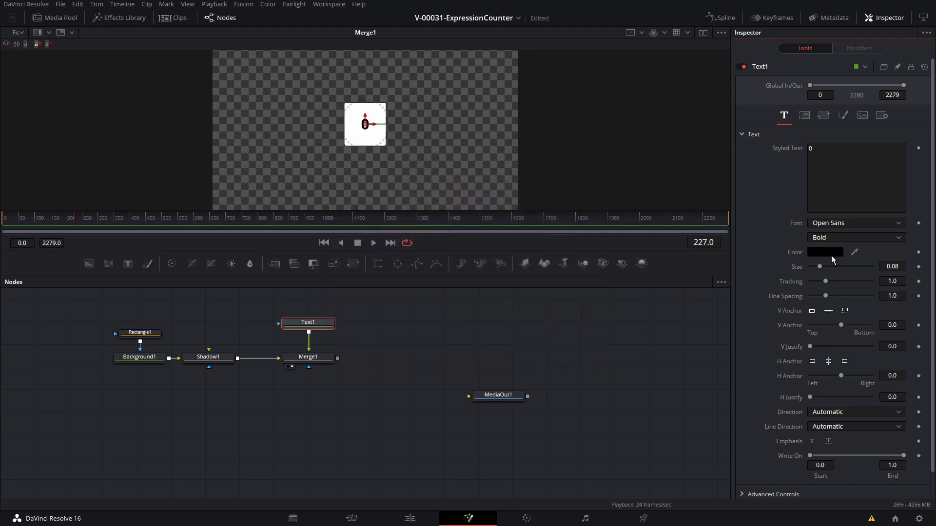
pyautogui.moveTo(820, 267); pyautogui.dragTo(839, 268)
# Step: Make room in the node graph, add a second Merge node below Merge1 and paste seven copies of it
pyautogui.moveTo(498, 395); pyautogui.dragTo(532, 393)
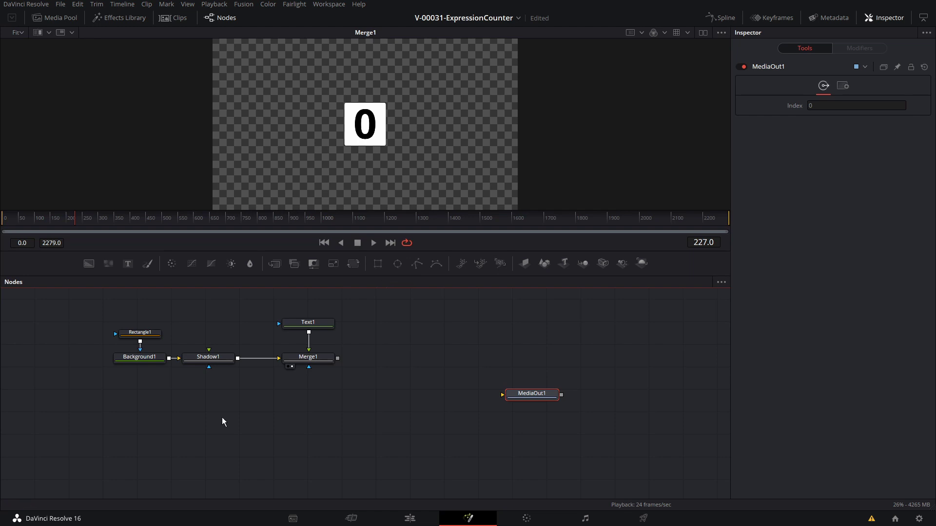
pyautogui.moveTo(221, 418); pyautogui.dragTo(190, 396)
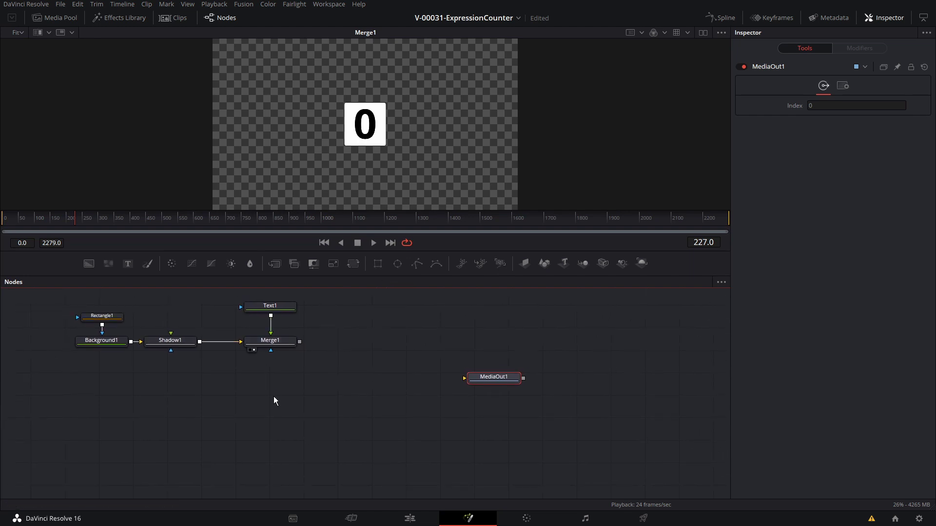
pyautogui.click(277, 344)
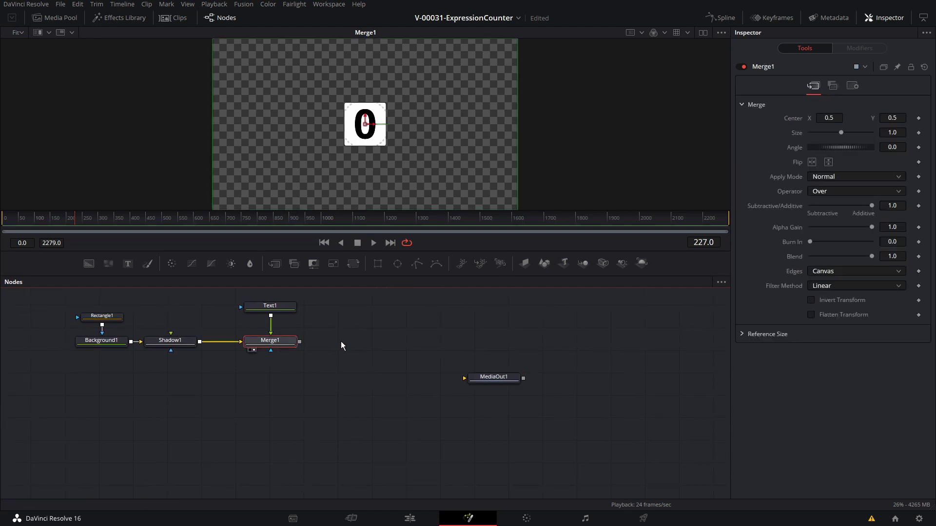
pyautogui.moveTo(274, 263); pyautogui.dragTo(262, 374)
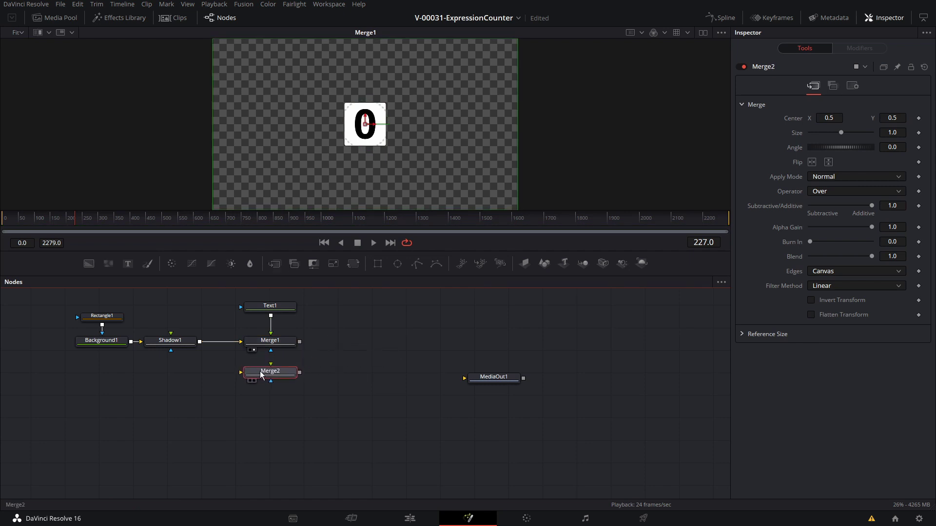
pyautogui.hotkey('ctrl', 'c')
pyautogui.hotkey('ctrl', 'v')
pyautogui.hotkey('ctrl', 'v')
pyautogui.hotkey('ctrl', 'v')
pyautogui.hotkey('ctrl', 'v')
pyautogui.hotkey('ctrl', 'v')
pyautogui.hotkey('ctrl', 'v')
pyautogui.hotkey('ctrl', 'v')
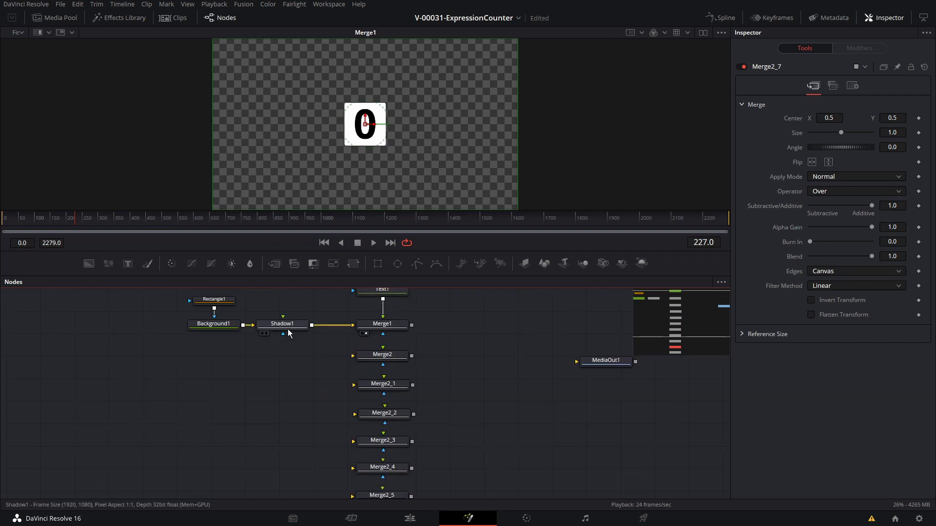
# Step: Reposition Shadow1 and connect its output to the background input of Merge2 and each of its copies
pyautogui.moveTo(288, 334); pyautogui.dragTo(244, 406)
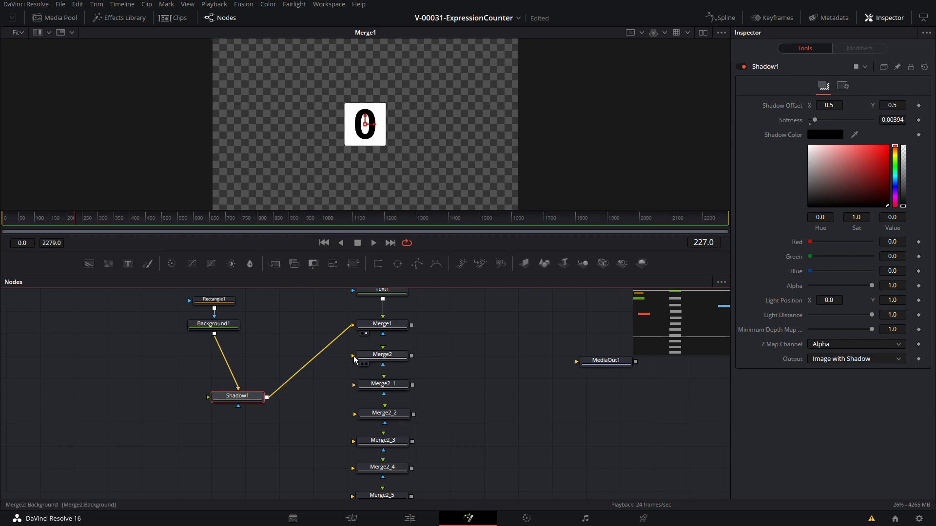
pyautogui.moveTo(354, 359); pyautogui.dragTo(271, 404)
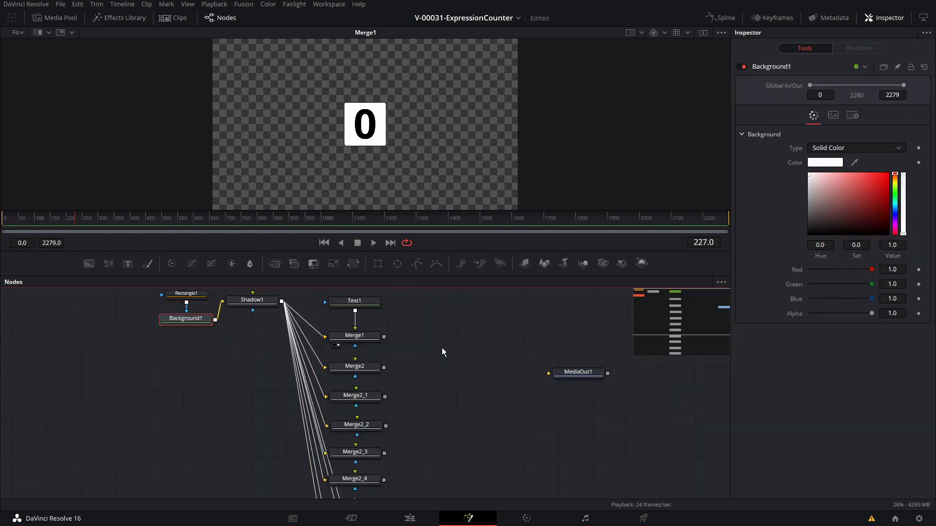
# Step: Move Text1 to the open area beside Merge1 and paste a column of instance copies of it below
pyautogui.moveTo(360, 304); pyautogui.dragTo(480, 326)
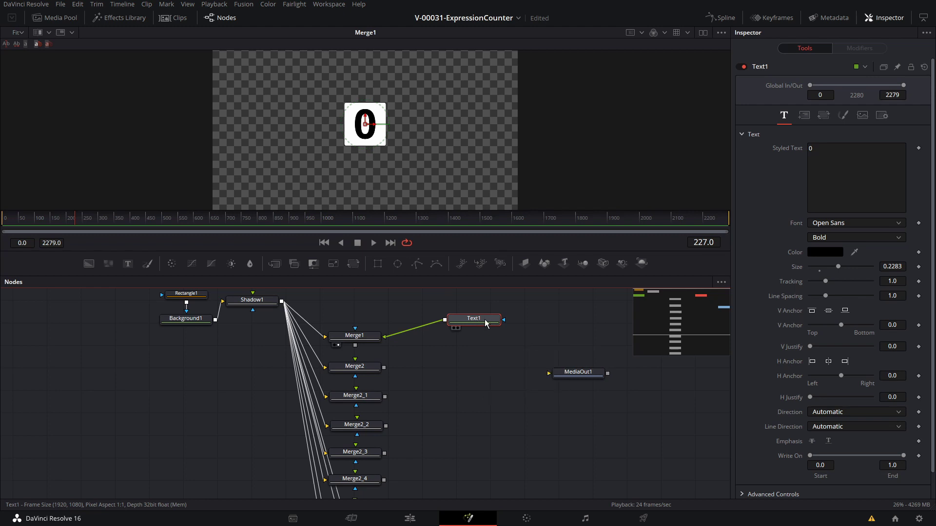
pyautogui.hotkey('ctrl', 'shift', 'v')
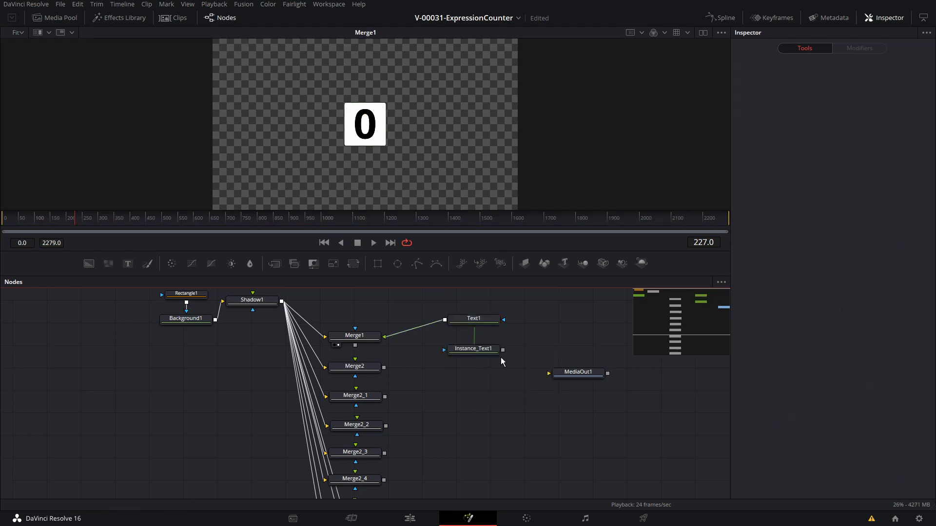
pyautogui.moveTo(490, 350); pyautogui.dragTo(490, 348)
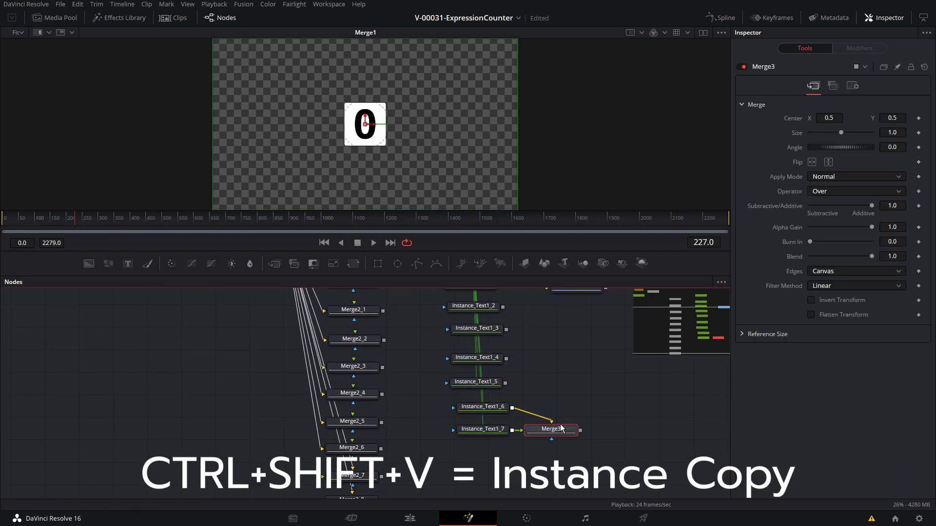
pyautogui.hotkey('ctrl', 'shift', 'v')
pyautogui.scroll(5, 565, 401)
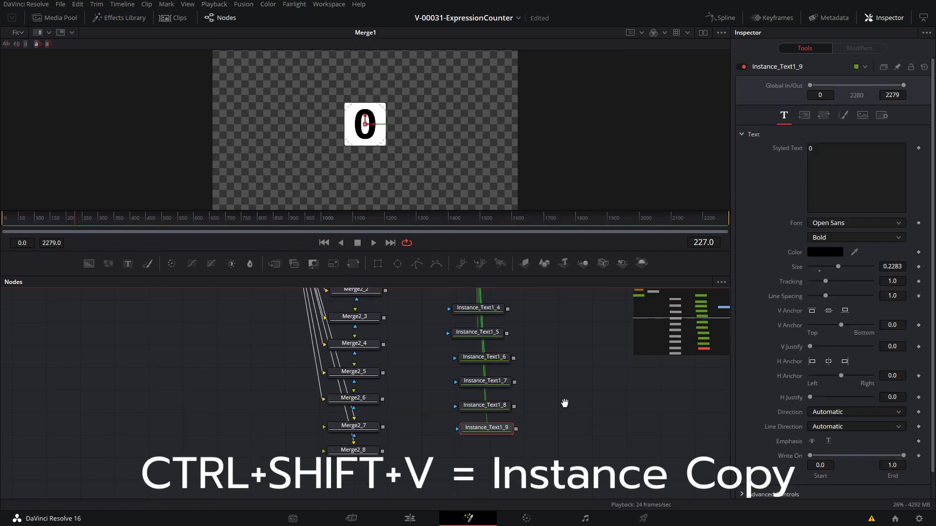
pyautogui.scroll(1, 531, 411)
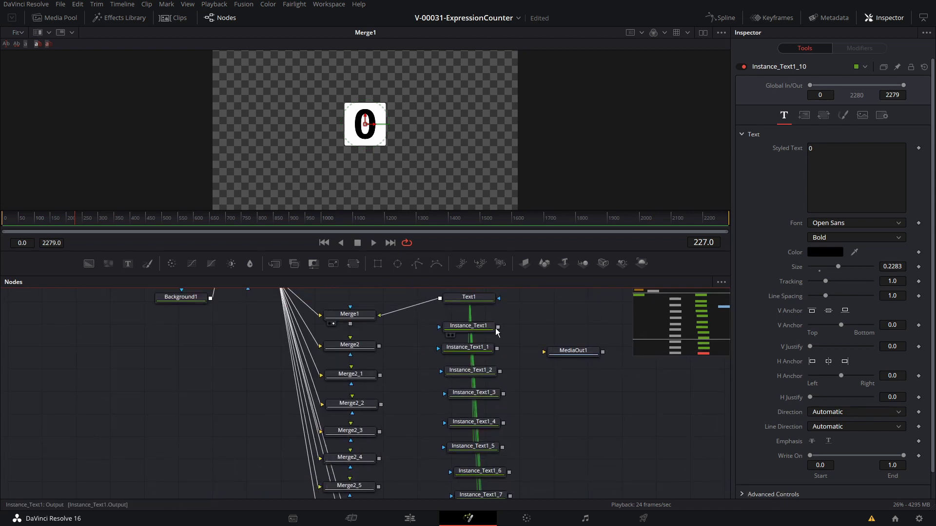
# Step: Connect each Text1 instance to the foreground input of its matching merge in the Merge2 column
pyautogui.scroll(2, 498, 331)
pyautogui.moveTo(494, 328); pyautogui.dragTo(288, 349)
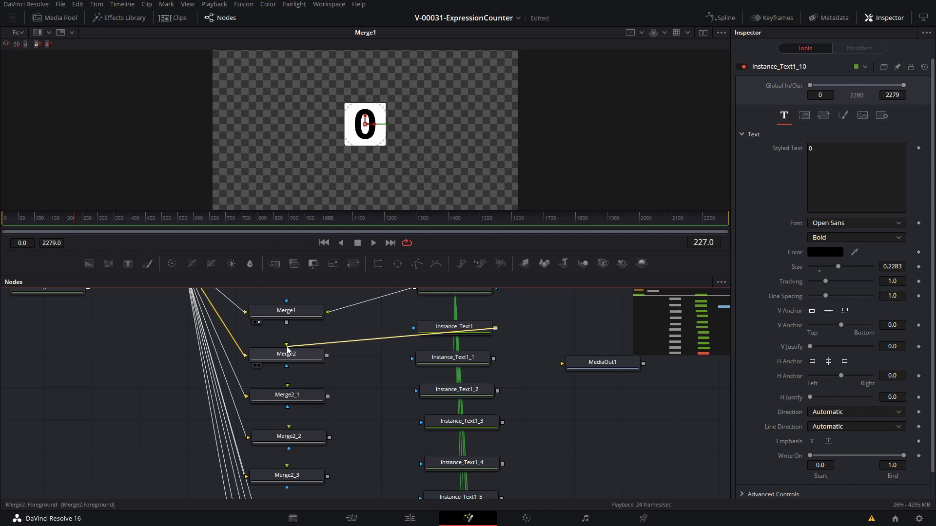
pyautogui.moveTo(288, 350); pyautogui.dragTo(288, 350)
pyautogui.moveTo(493, 359); pyautogui.dragTo(247, 396)
pyautogui.moveTo(497, 391); pyautogui.dragTo(279, 437)
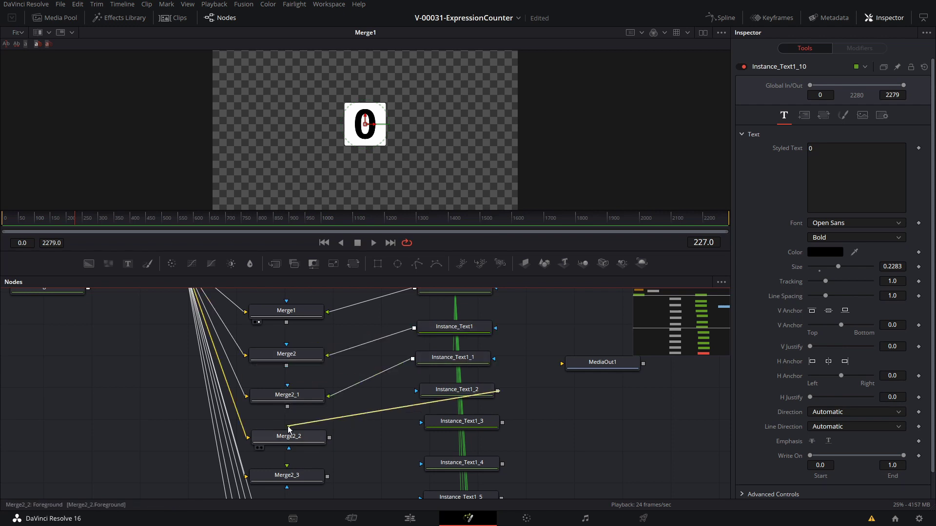
pyautogui.scroll(-5, 371, 390)
pyautogui.moveTo(497, 380); pyautogui.dragTo(350, 383)
pyautogui.moveTo(536, 359); pyautogui.dragTo(350, 422)
pyautogui.hotkey('ctrl', 'shift', 'f')
# Step: Move the Shadow1 group directly above the merge column and shift all the text nodes to the column's other side
pyautogui.click(287, 311)
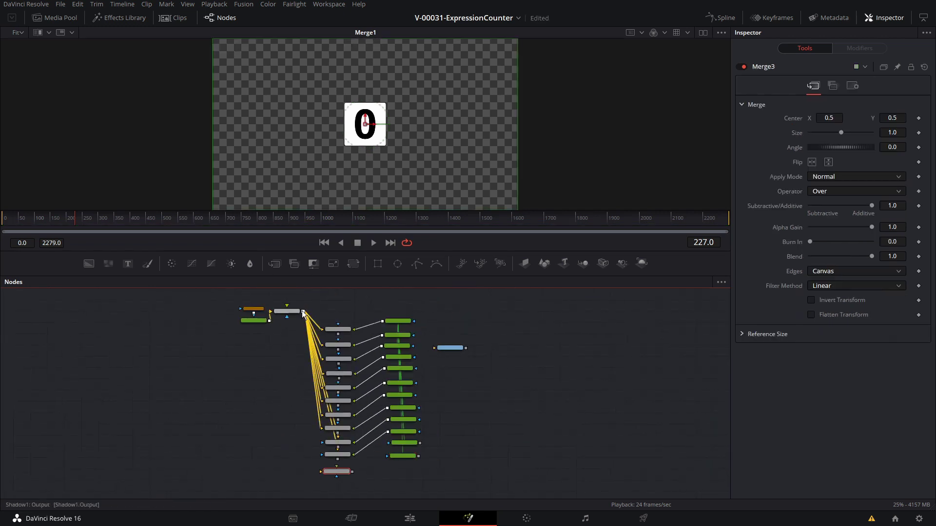
pyautogui.scroll(3, 341, 390)
pyautogui.moveTo(168, 366); pyautogui.dragTo(314, 324)
pyautogui.scroll(-3, 493, 416)
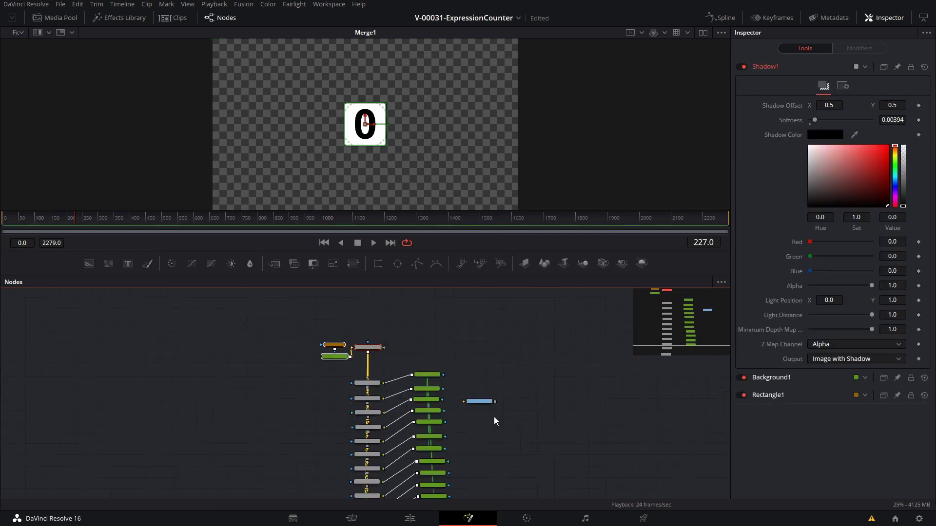
pyautogui.scroll(-2, 439, 376)
pyautogui.moveTo(387, 298); pyautogui.dragTo(303, 449)
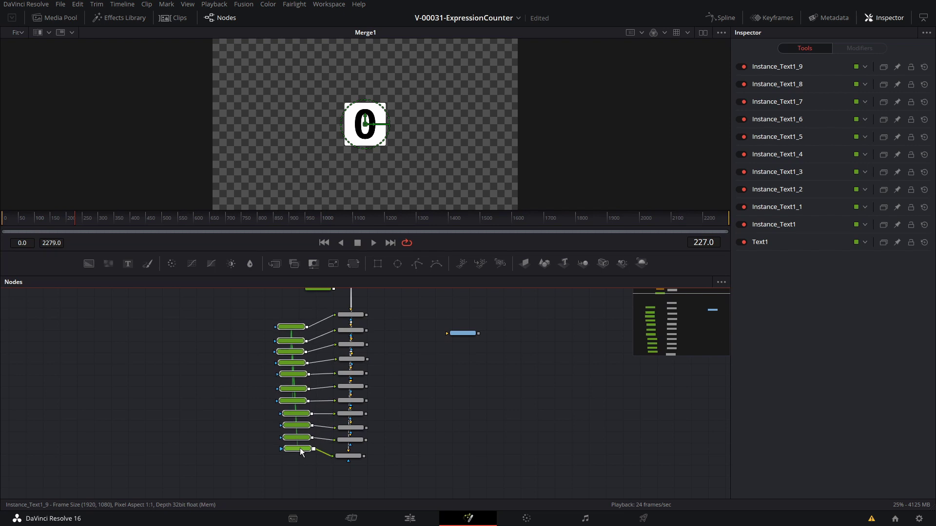
pyautogui.click(384, 349)
# Step: Deinstance the styled text of Instance_Text1 and change its text to 1
pyautogui.scroll(2, 384, 349)
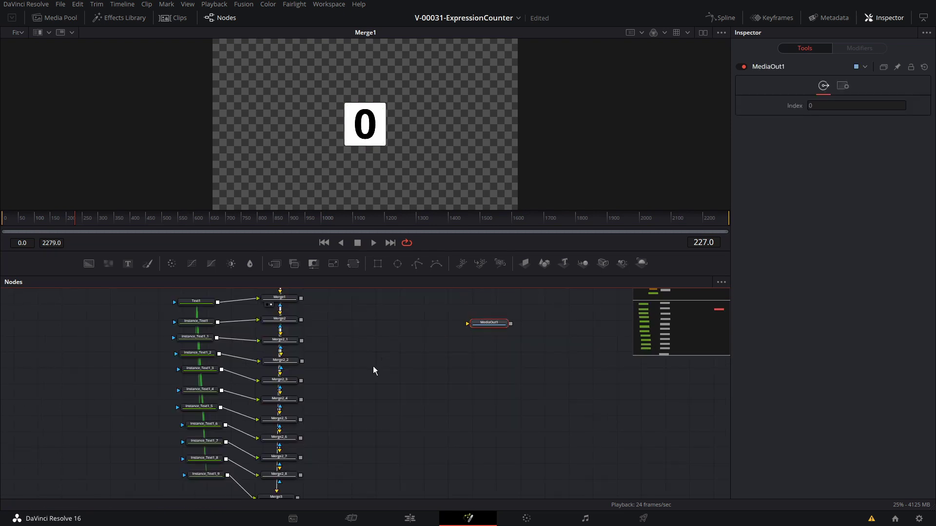
pyautogui.scroll(2, 371, 367)
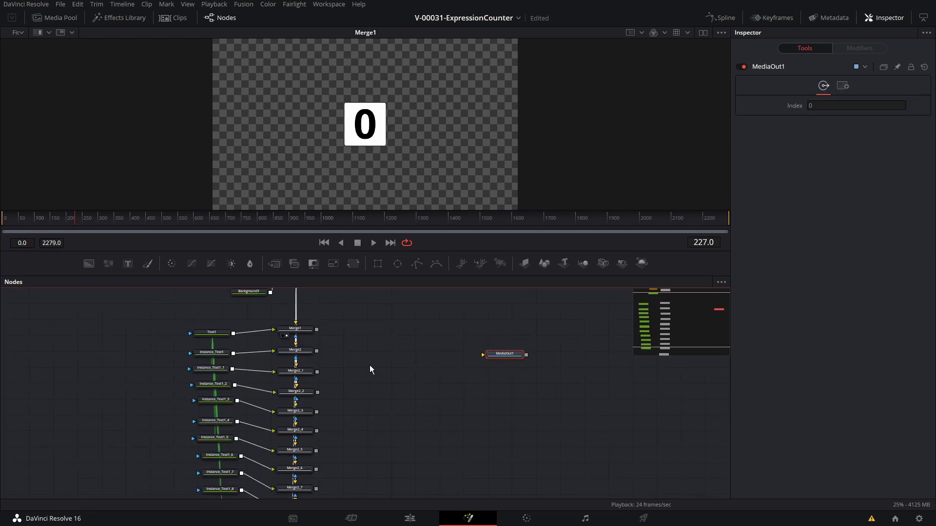
pyautogui.scroll(2, 253, 361)
pyautogui.hscroll(-2, 458, 361)
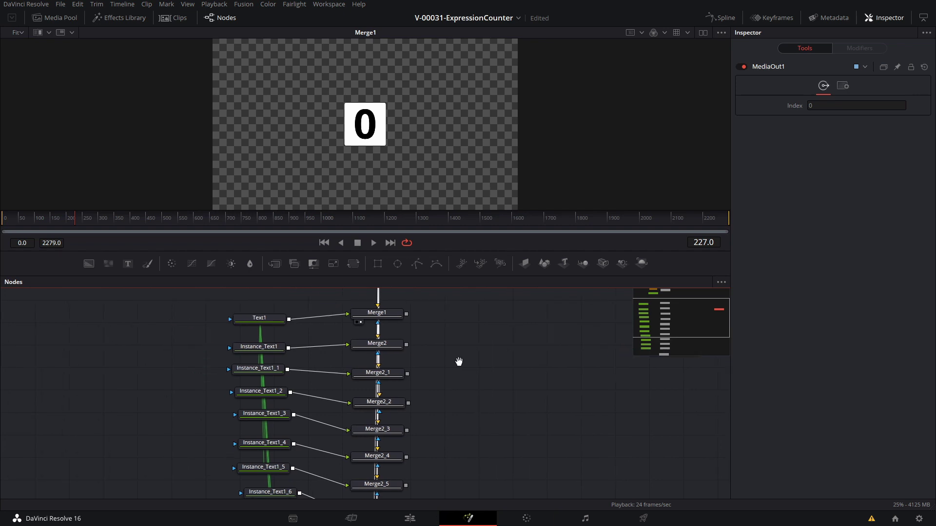
pyautogui.click(258, 348)
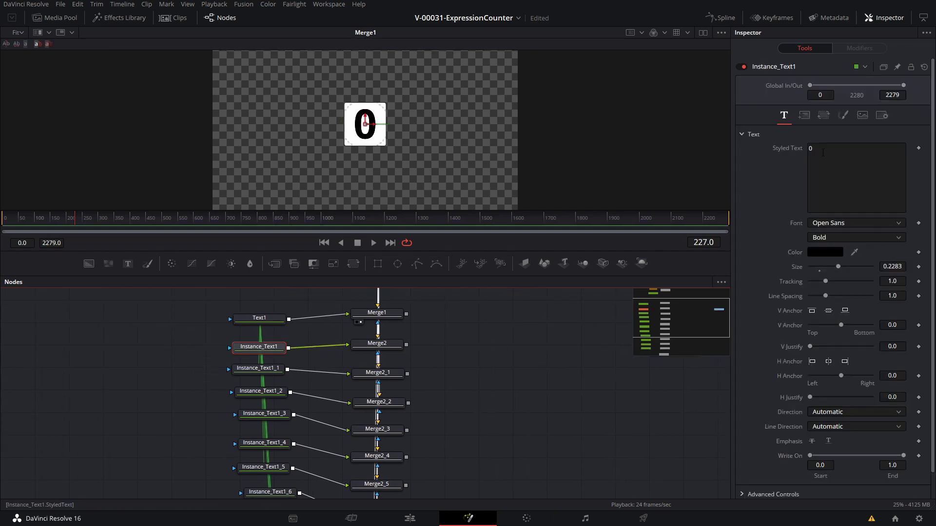
pyautogui.click(256, 319)
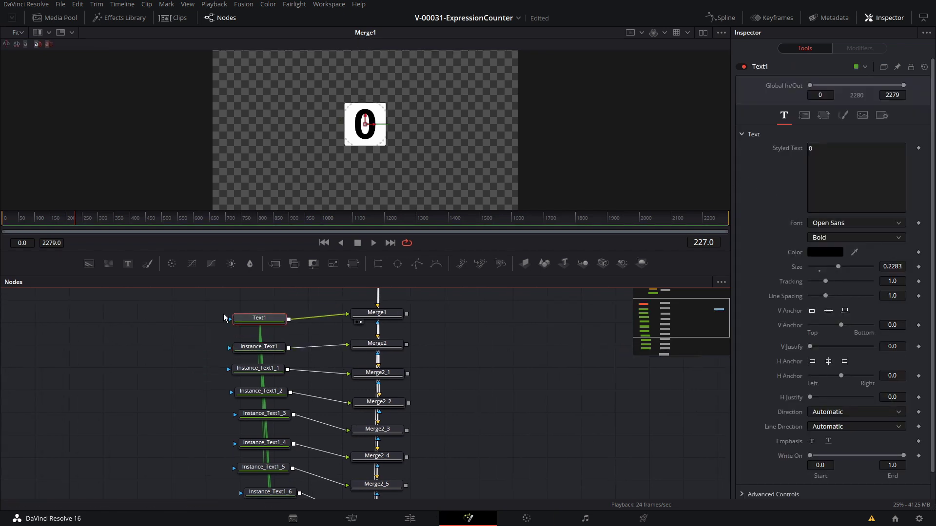
pyautogui.click(259, 351)
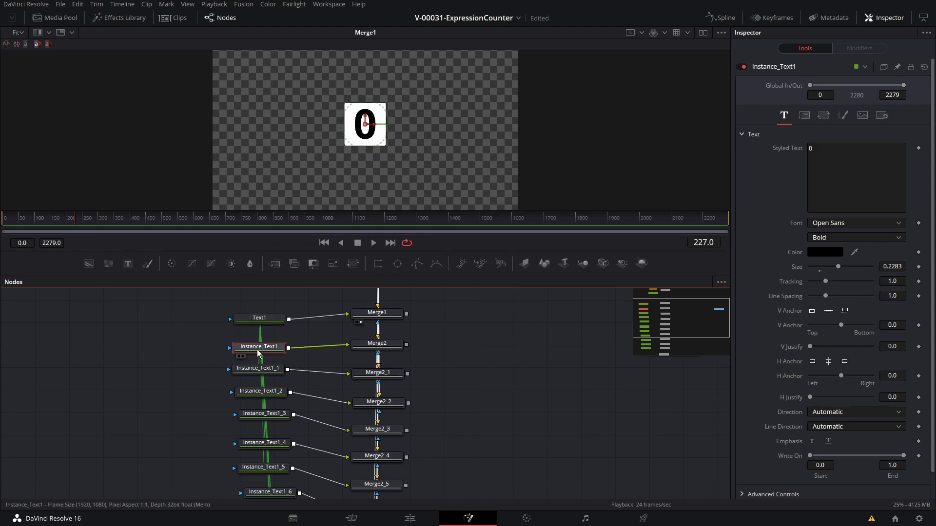
pyautogui.rightClick(789, 149)
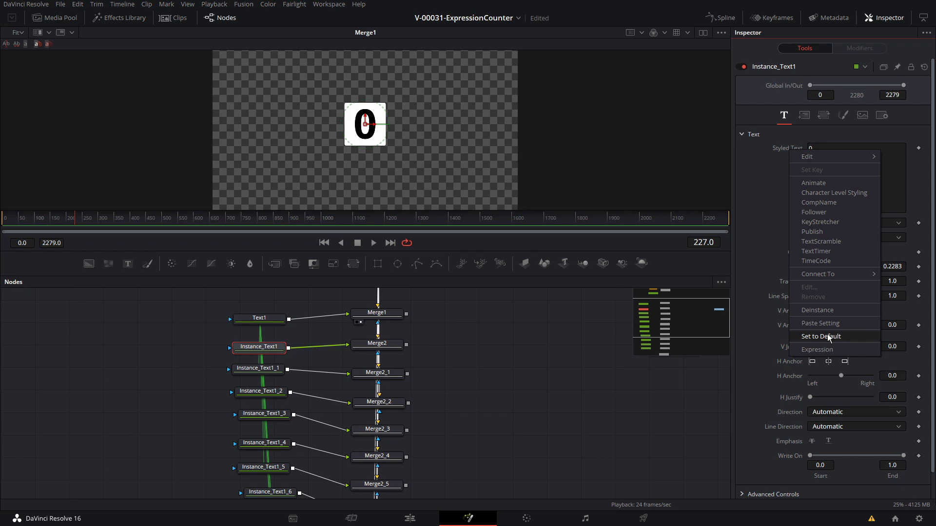
pyautogui.click(828, 310)
pyautogui.click(833, 152)
pyautogui.press('BackSpace')
pyautogui.write('1')
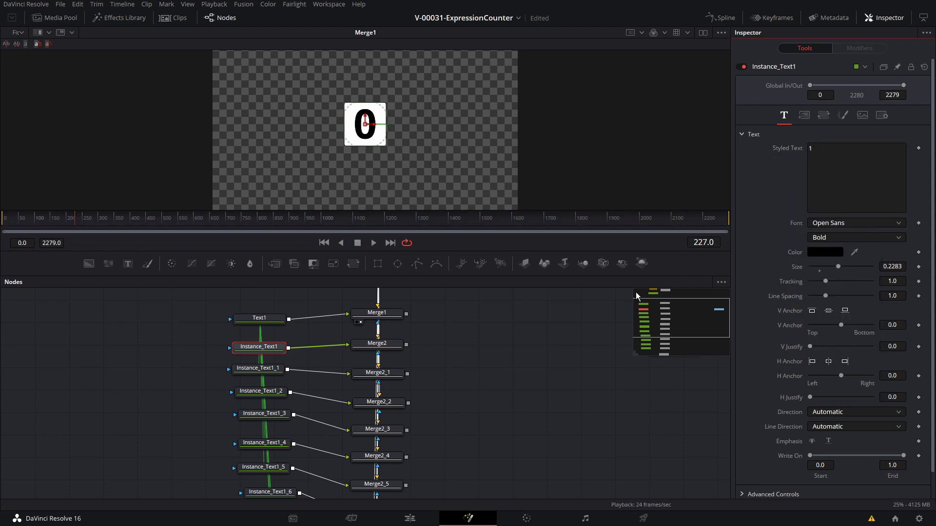
# Step: Deinstance the styled text of the following instance nodes and number them consecutively from 2, ending with 0 on Instance_Text1_9
pyautogui.click(788, 149)
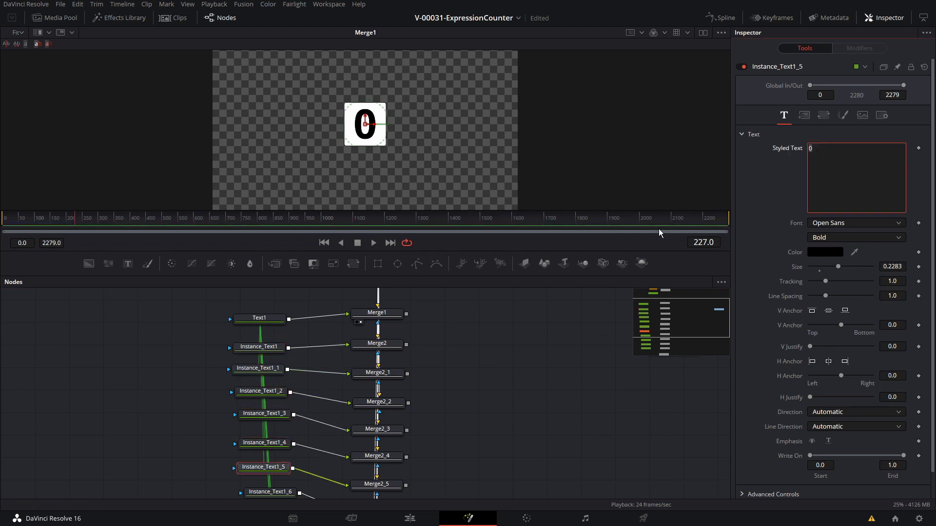
pyautogui.hotkey('ctrl', 'shift', 'v')
pyautogui.hotkey('ctrl', 'shift', 'v')
pyautogui.hotkey('ctrl', 'shift', 'v')
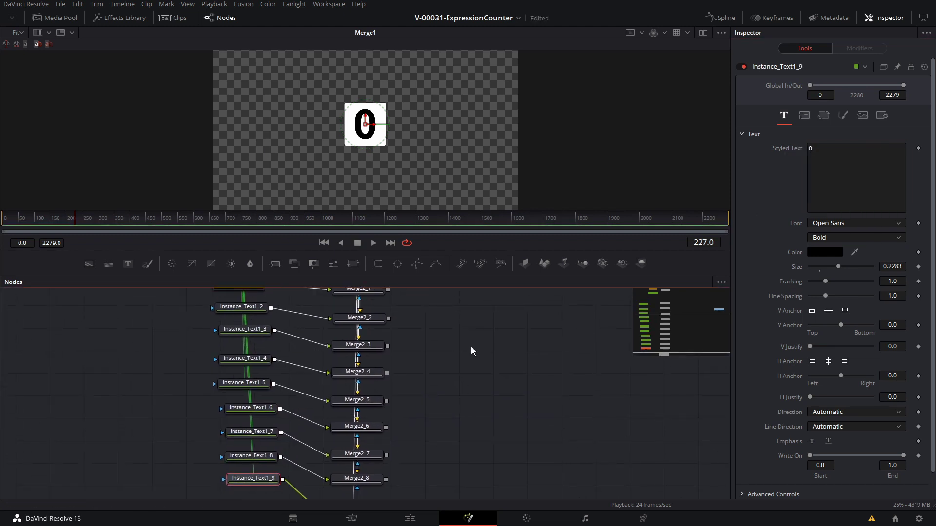
# Step: Combine all the tile merges through a second column of chained Merge nodes and view the last one, Merge13
pyautogui.scroll(6, 471, 347)
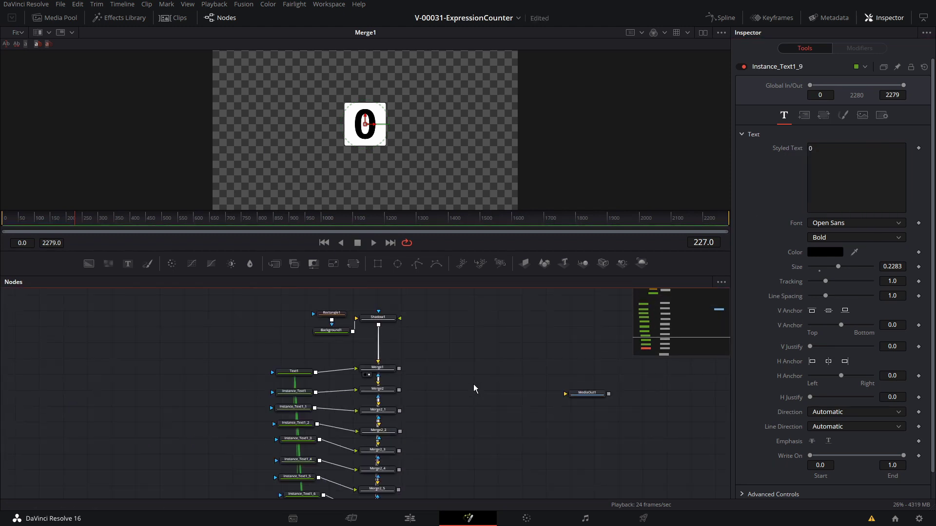
pyautogui.scroll(-3, 387, 403)
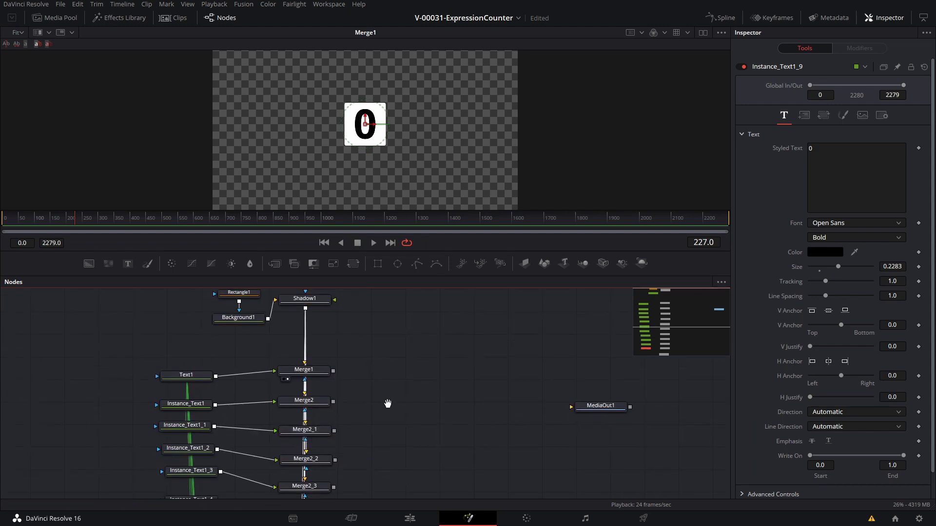
pyautogui.moveTo(334, 400); pyautogui.dragTo(335, 373)
pyautogui.moveTo(334, 426); pyautogui.dragTo(373, 409)
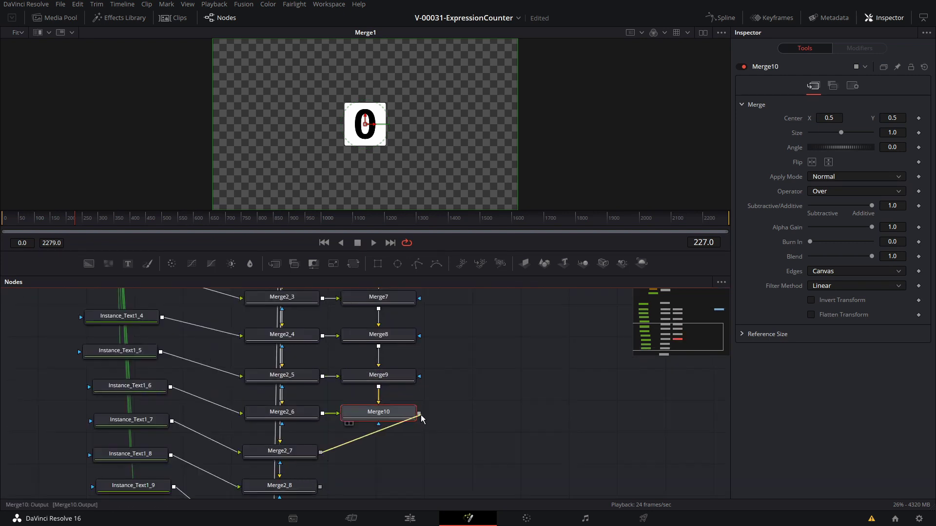
pyautogui.moveTo(420, 414); pyautogui.dragTo(418, 463)
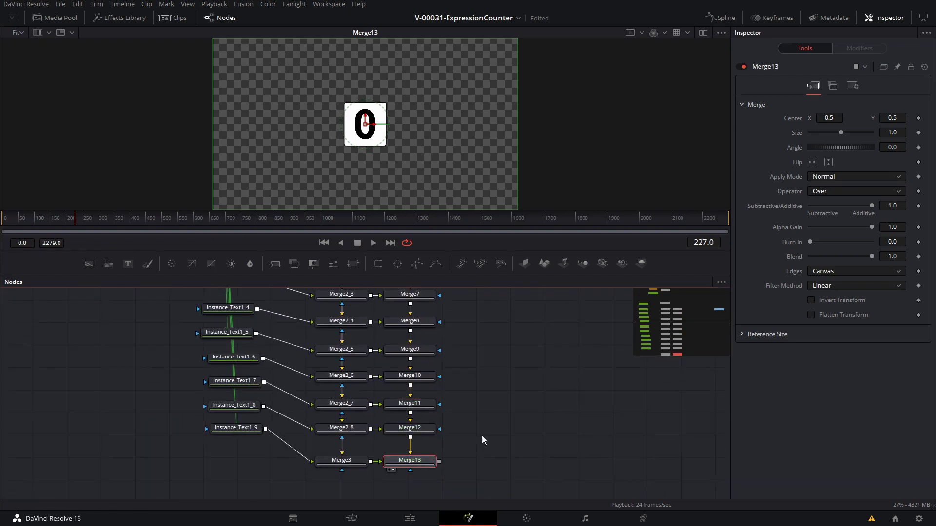
# Step: Set Merge4's vertical centre to 0.221 and offset the following merges downward so the digit tiles stack evenly in a column
pyautogui.scroll(-3, 490, 405)
pyautogui.scroll(4, 452, 430)
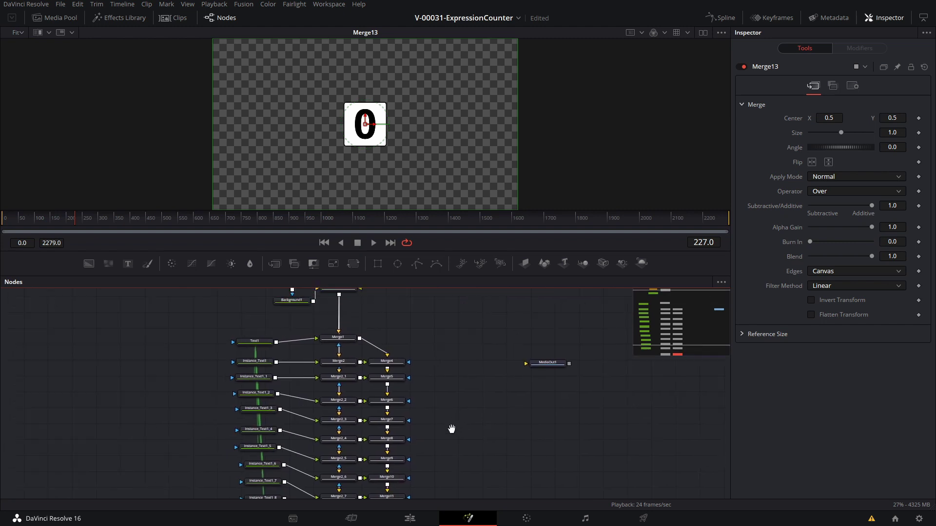
pyautogui.click(347, 355)
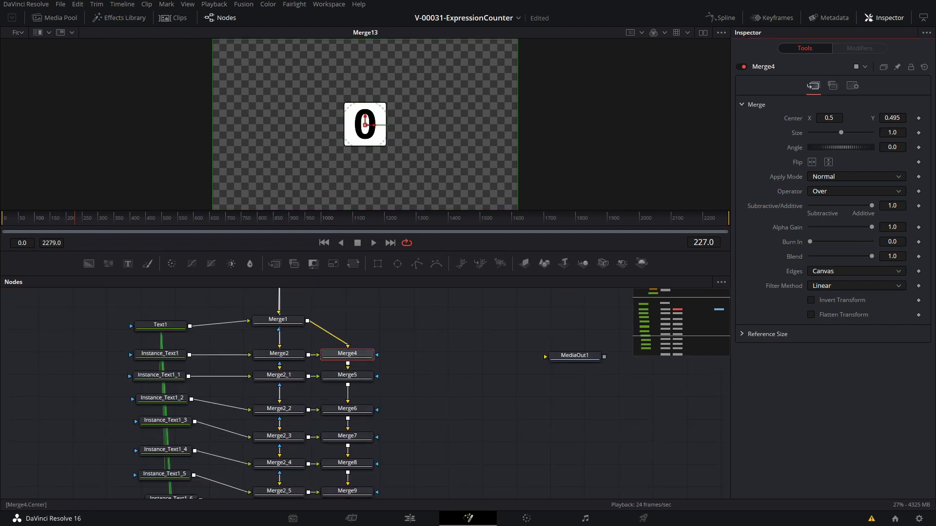
pyautogui.moveTo(892, 118); pyautogui.dragTo(865, 118)
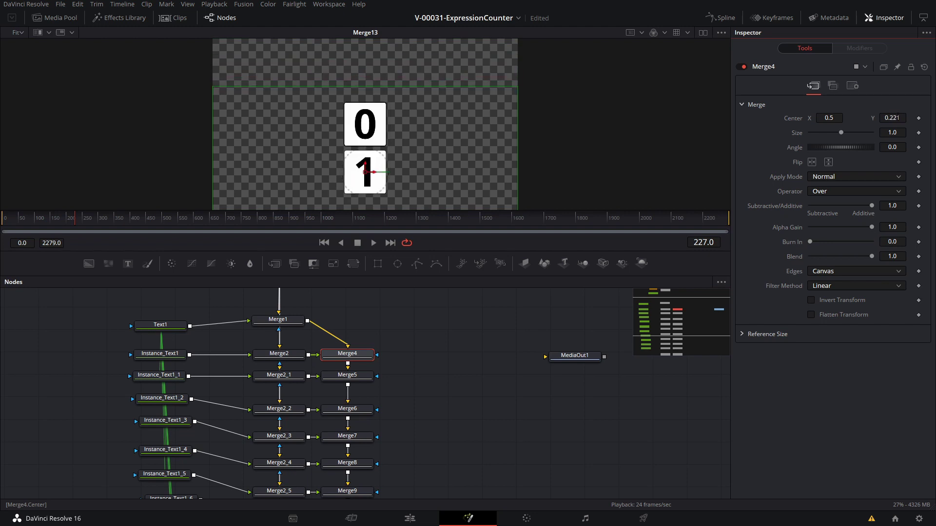
pyautogui.click(347, 376)
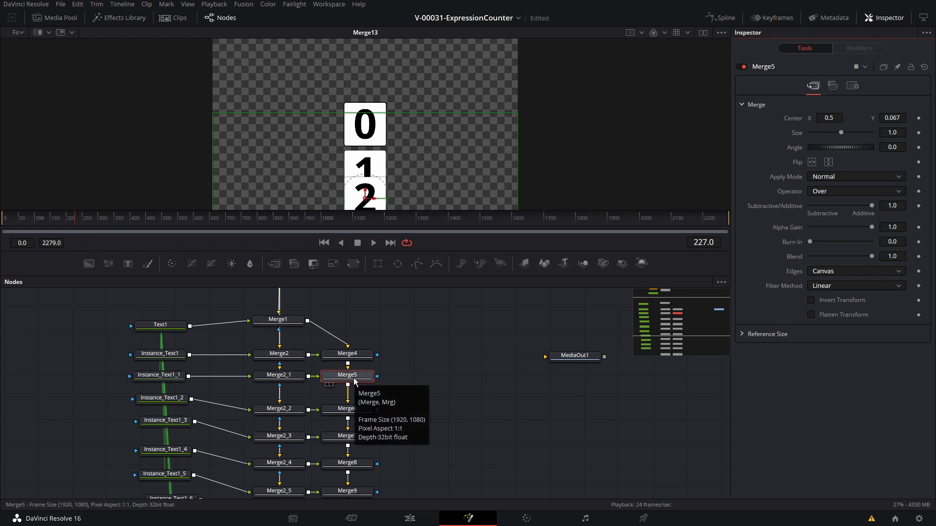
pyautogui.hotkey('ctrl', 'z')
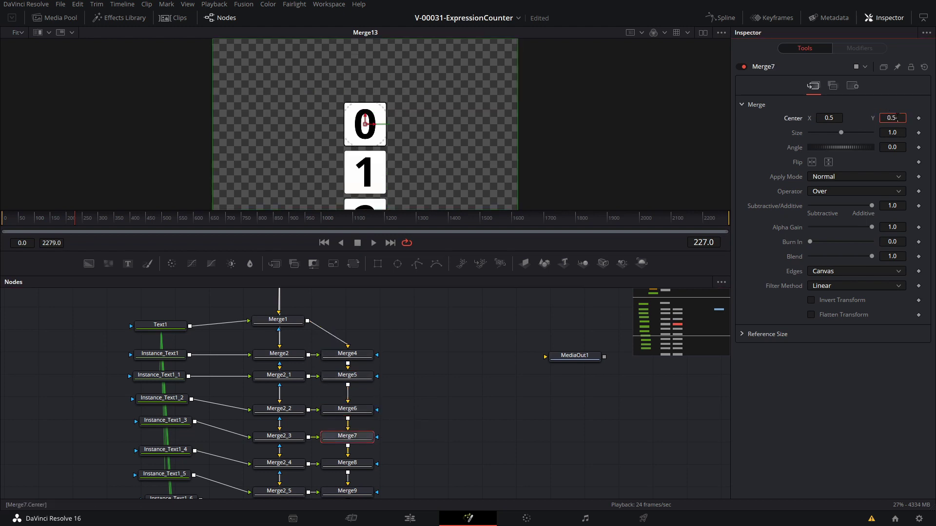
# Step: Add three Transform nodes beside the end of the merge chain, feed each from Merge13 and align them vertically
pyautogui.scroll(-5, 417, 423)
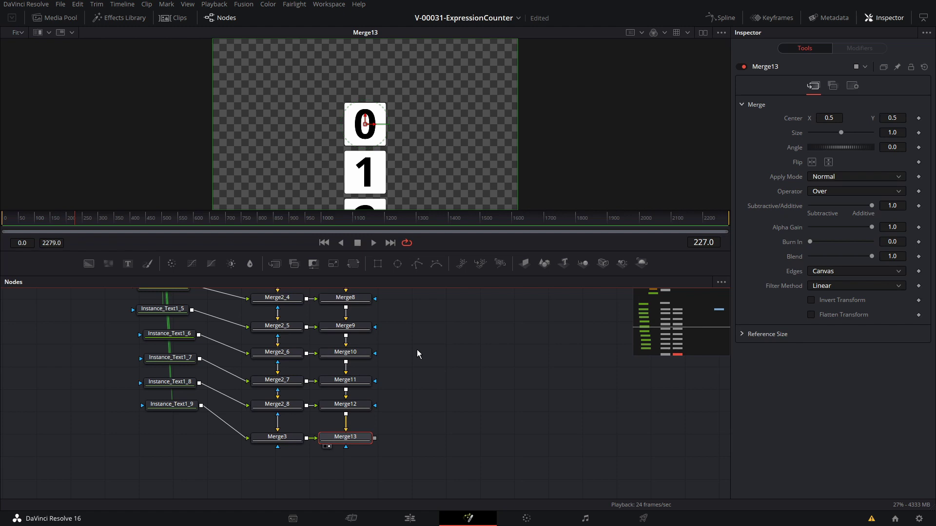
pyautogui.moveTo(349, 267); pyautogui.dragTo(442, 394)
pyautogui.moveTo(353, 264); pyautogui.dragTo(440, 418)
pyautogui.moveTo(354, 265); pyautogui.dragTo(438, 452)
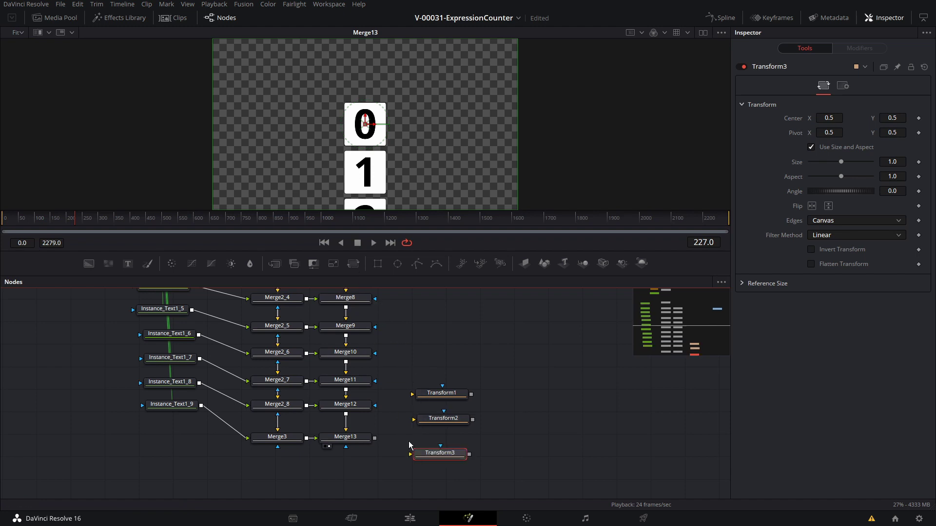
pyautogui.moveTo(374, 438); pyautogui.dragTo(413, 453)
pyautogui.click(452, 393)
pyautogui.moveTo(452, 393); pyautogui.dragTo(455, 394)
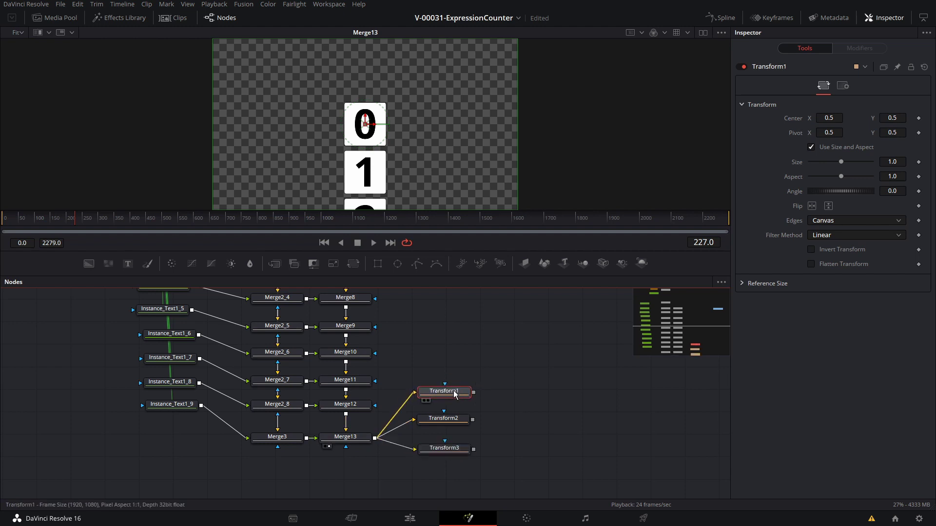
pyautogui.moveTo(451, 424); pyautogui.dragTo(449, 452)
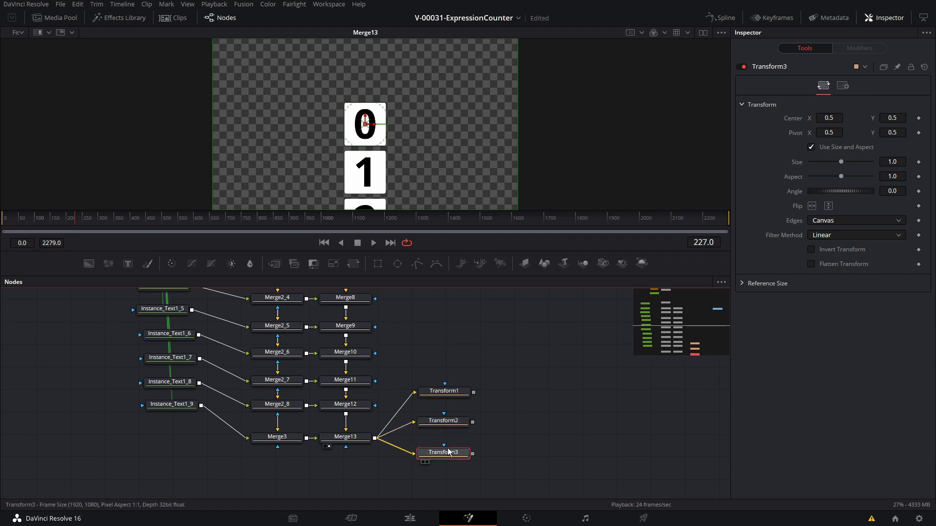
# Step: Shift Transform1 horizontally by setting its centre X to 0.636
pyautogui.click(445, 392)
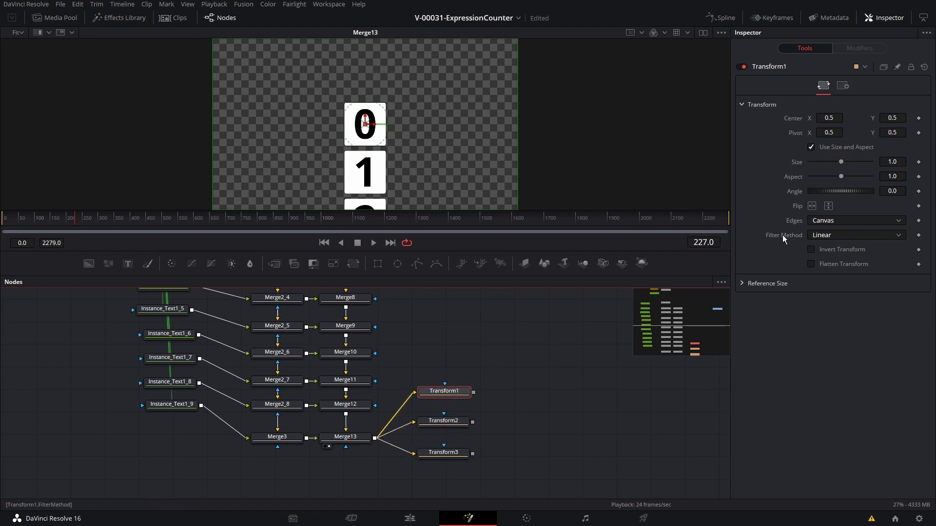
pyautogui.moveTo(828, 118); pyautogui.dragTo(846, 118)
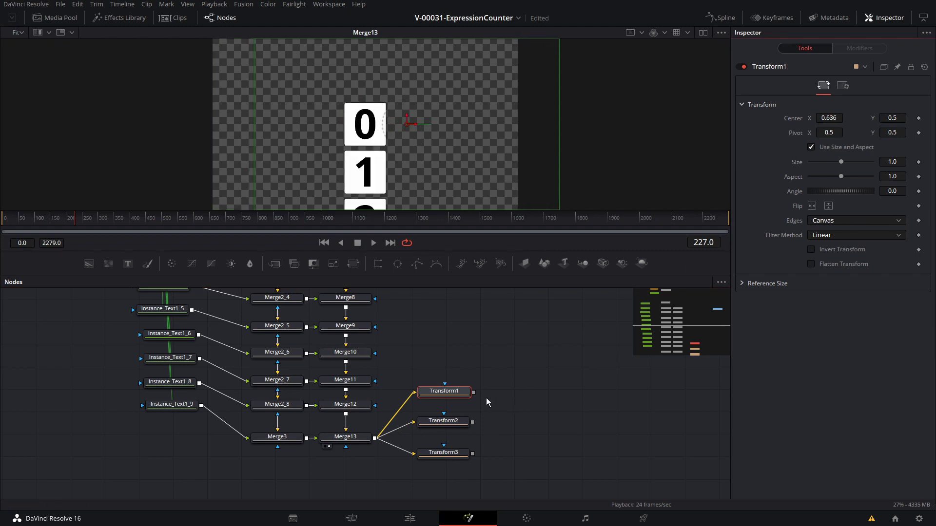
# Step: Merge the outputs of Transform1, Transform2 and Transform3 through two chained Merge nodes and set Transform1's centre X to 0.648
pyautogui.moveTo(472, 422); pyautogui.dragTo(474, 392)
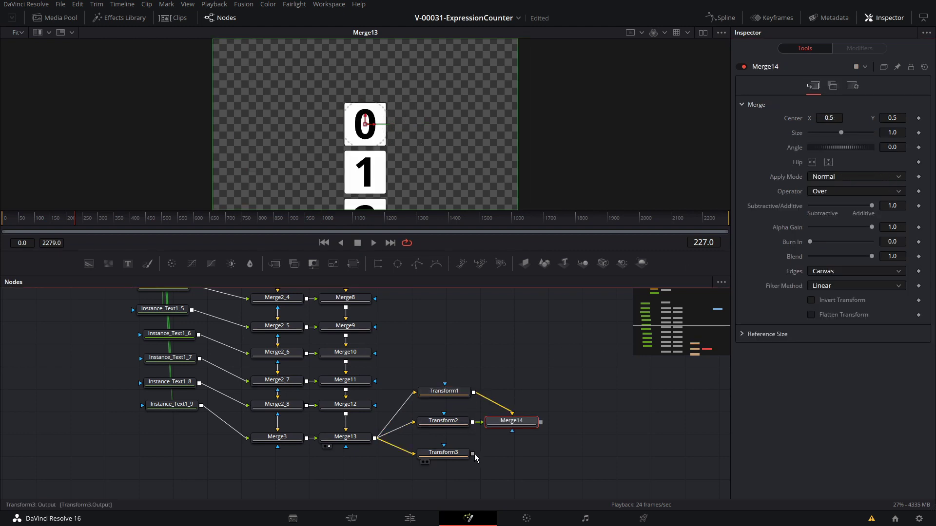
pyautogui.moveTo(474, 454); pyautogui.dragTo(540, 422)
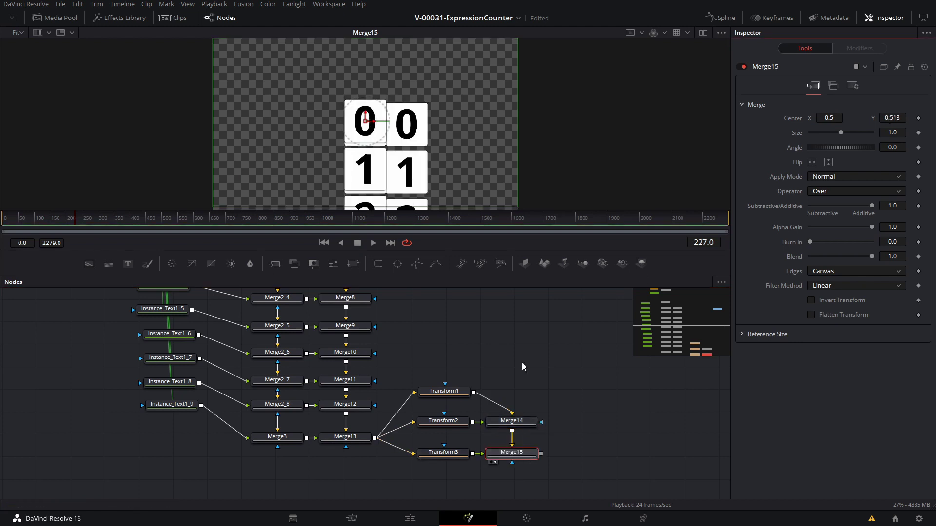
pyautogui.click(444, 390)
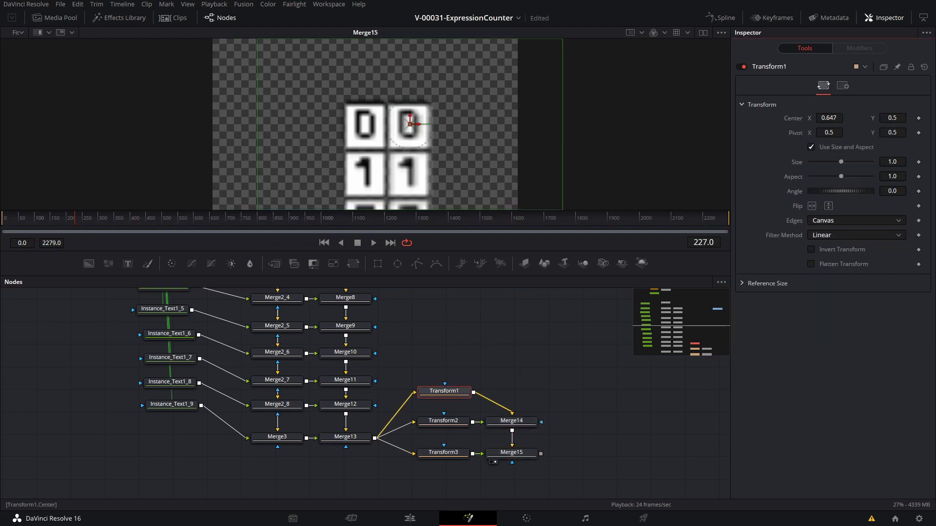
pyautogui.moveTo(411, 122); pyautogui.dragTo(411, 122)
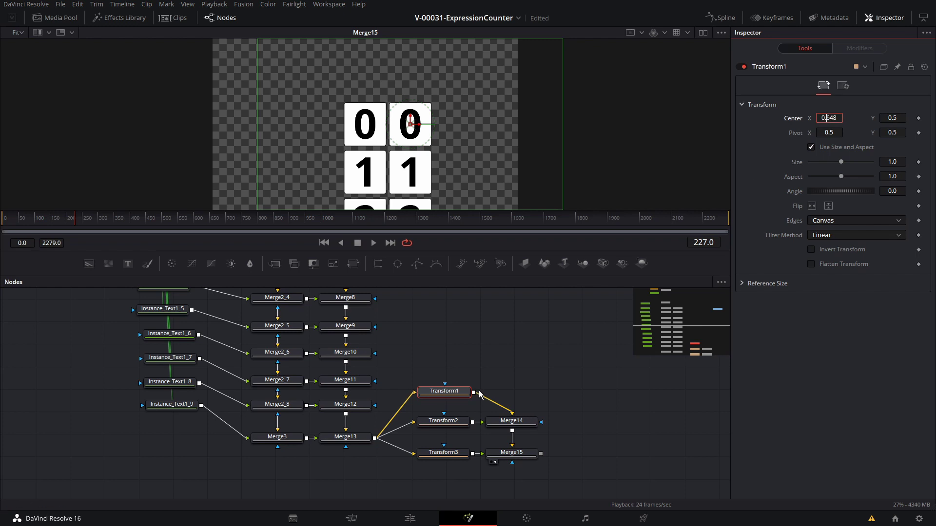
# Step: Shift the third digit column by setting Transform3's centre X to 0.353
pyautogui.click(443, 421)
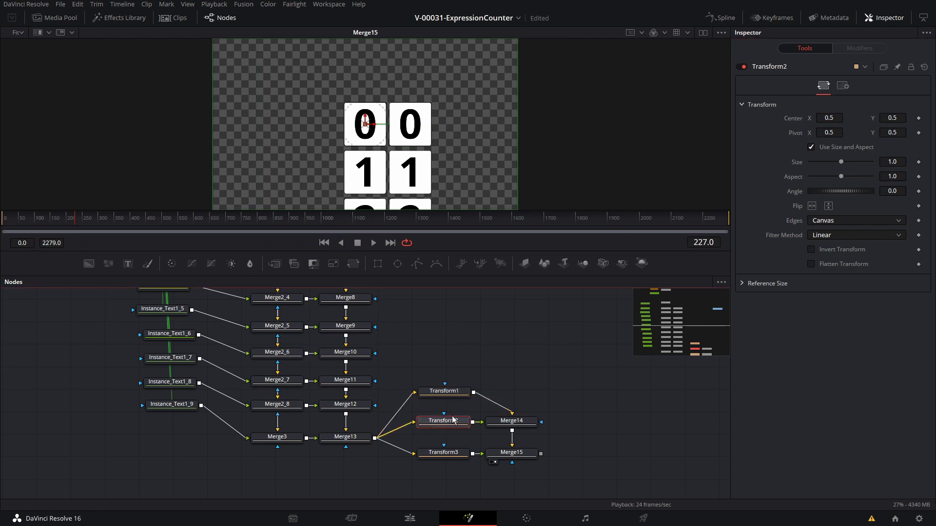
pyautogui.click(451, 455)
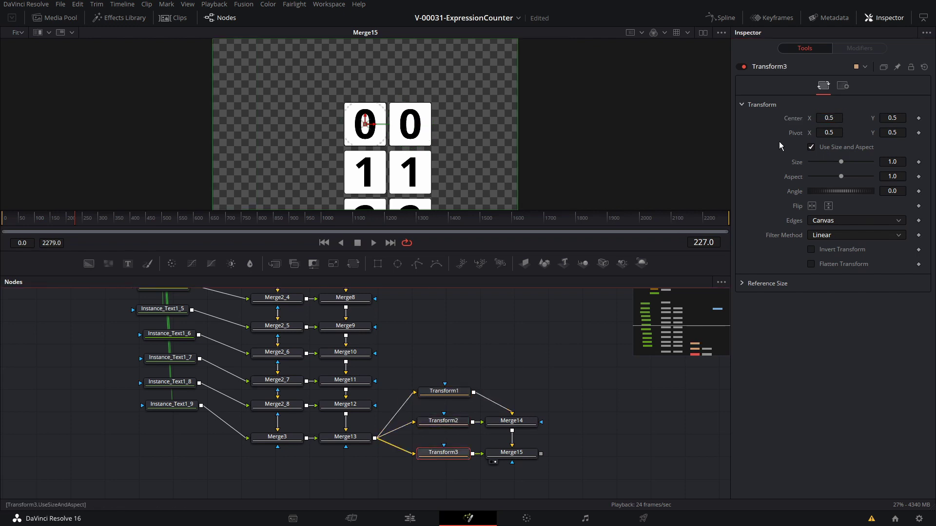
pyautogui.moveTo(829, 118); pyautogui.dragTo(802, 118)
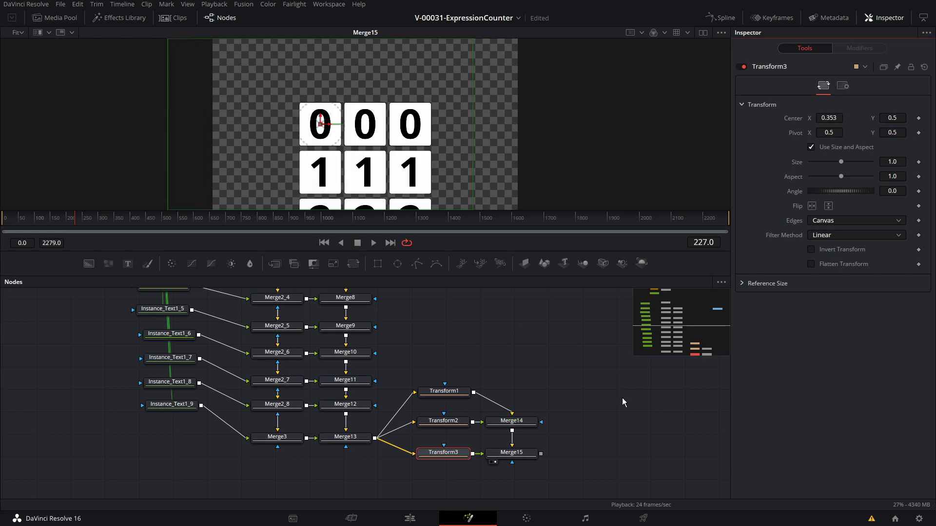
# Step: Move Merge14 and Merge15 aside and insert a second Transform node after each of Transform1, Transform2 and Transform3
pyautogui.moveTo(551, 468); pyautogui.dragTo(480, 412)
pyautogui.moveTo(512, 421); pyautogui.dragTo(570, 421)
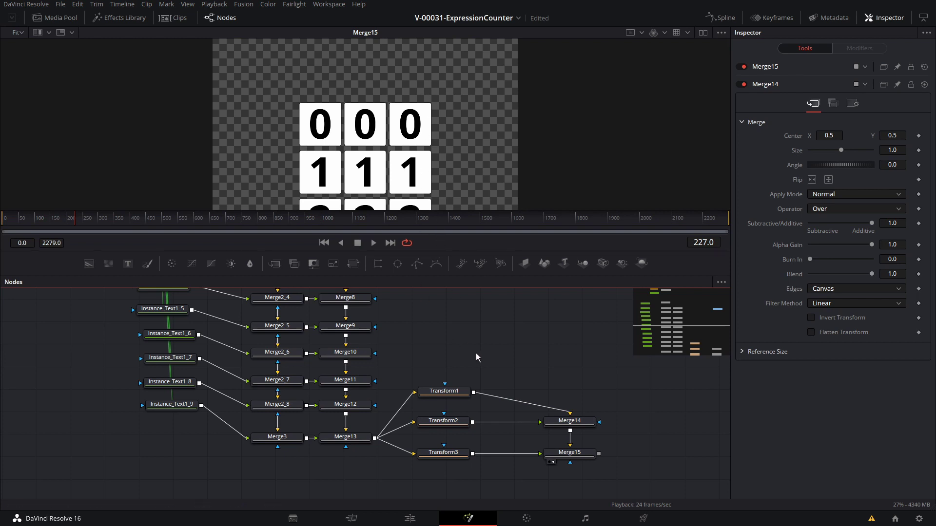
pyautogui.click(490, 389)
pyautogui.click(444, 391)
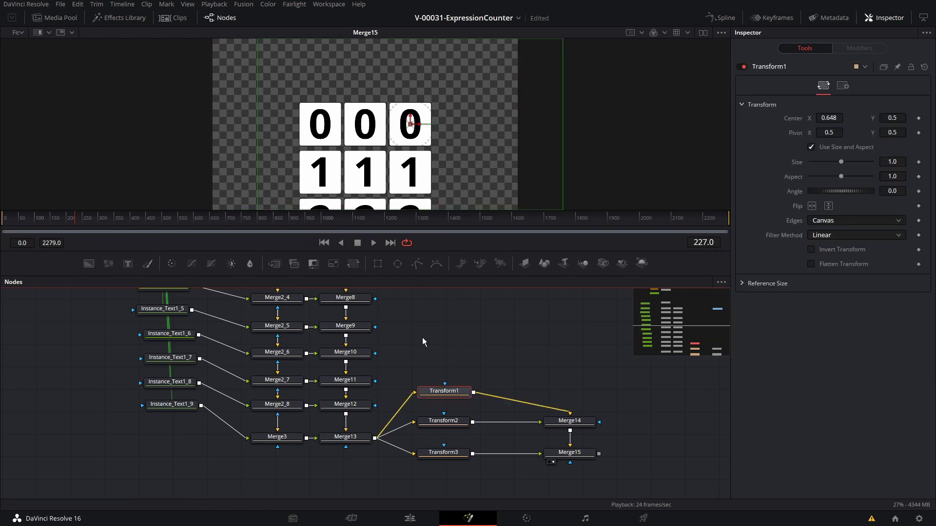
pyautogui.click(354, 266)
pyautogui.click(438, 421)
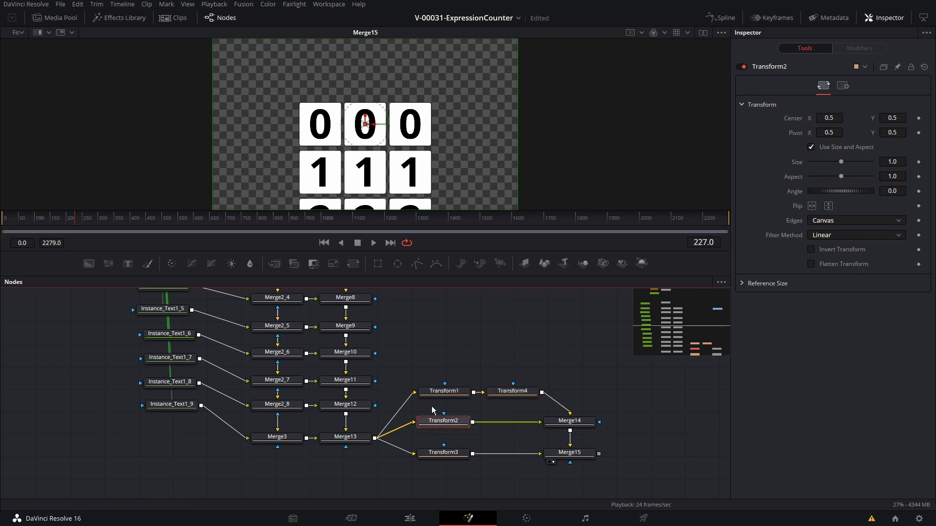
pyautogui.click(354, 263)
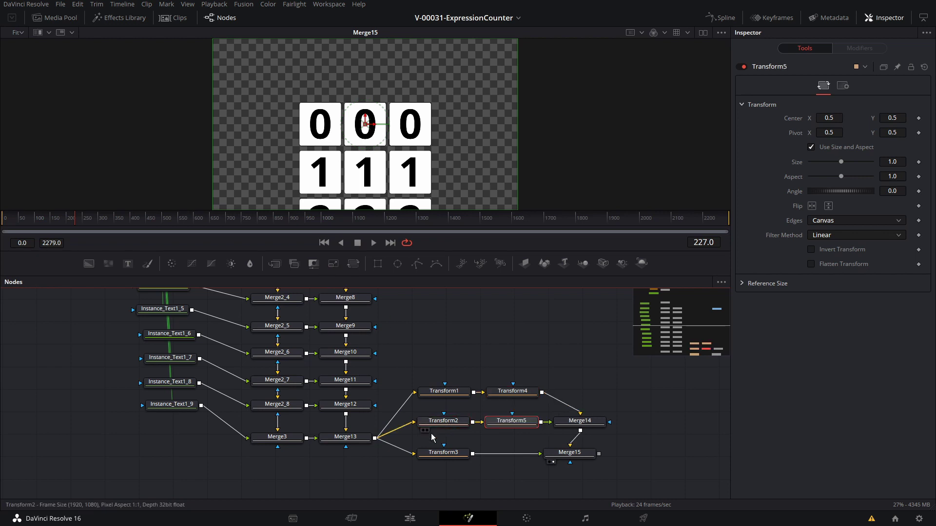
pyautogui.click(439, 452)
pyautogui.click(352, 264)
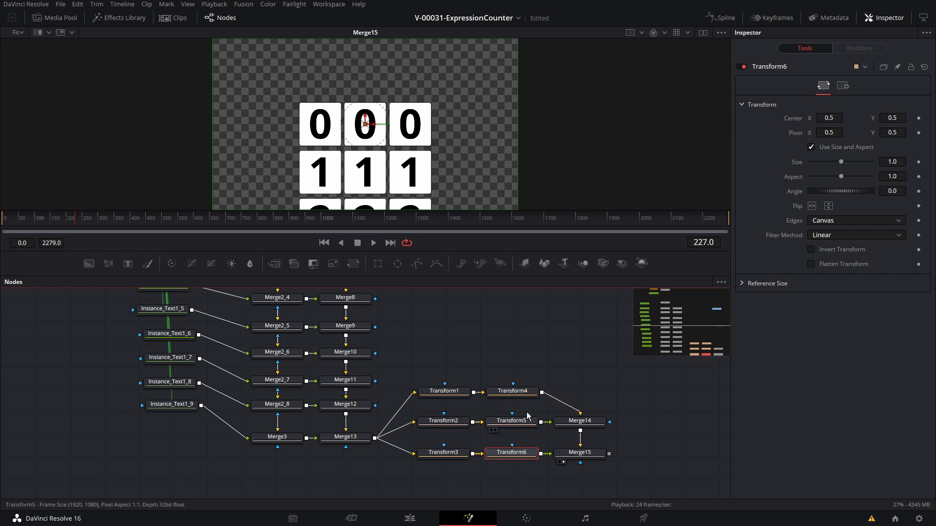
# Step: Rename the three new Transform nodes ONES, TENS and HUNDREDS in order
pyautogui.click(516, 393)
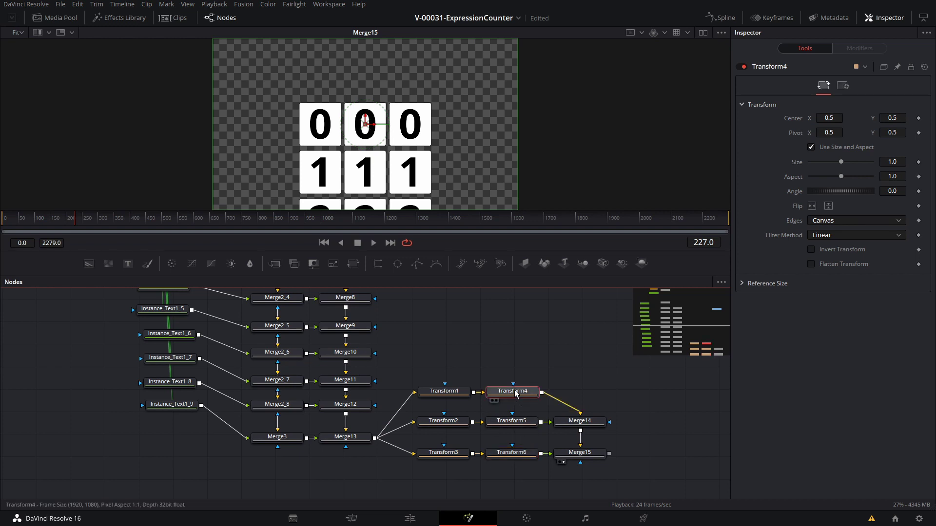
pyautogui.press('F2')
pyautogui.write('ONES')
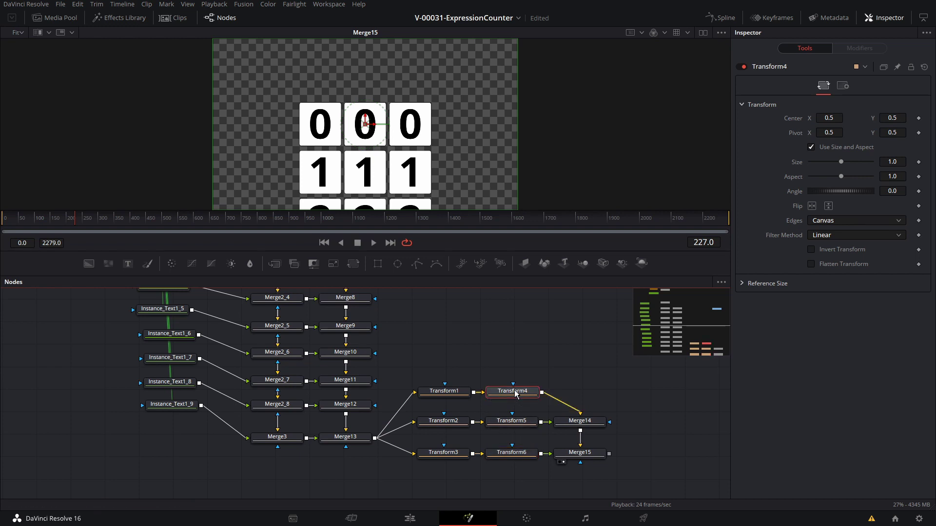
pyautogui.click(512, 421)
pyautogui.press('F2')
pyautogui.write('TENS')
pyautogui.click(512, 454)
pyautogui.press('F2')
pyautogui.write('HUNDREDS')
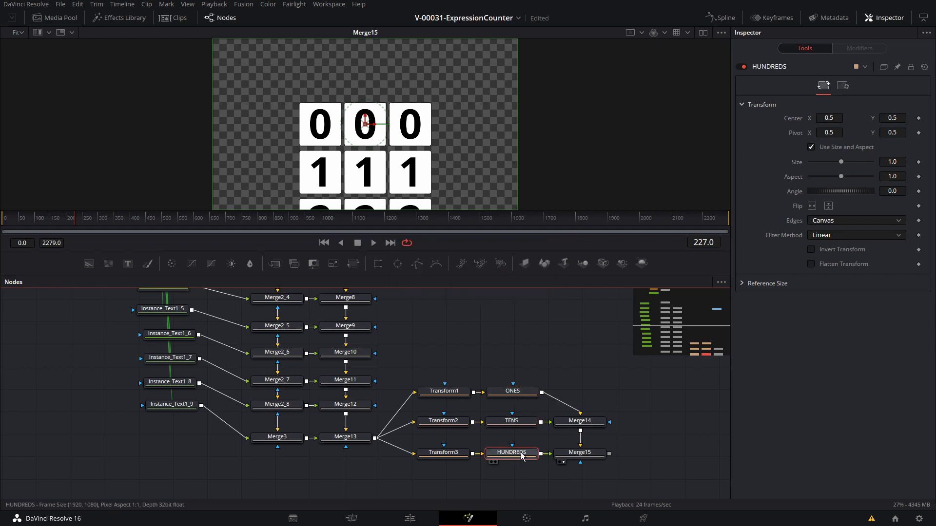
# Step: Try rolling the ones column by varying the ONES node's centre Y, ending at 0.498
pyautogui.click(519, 396)
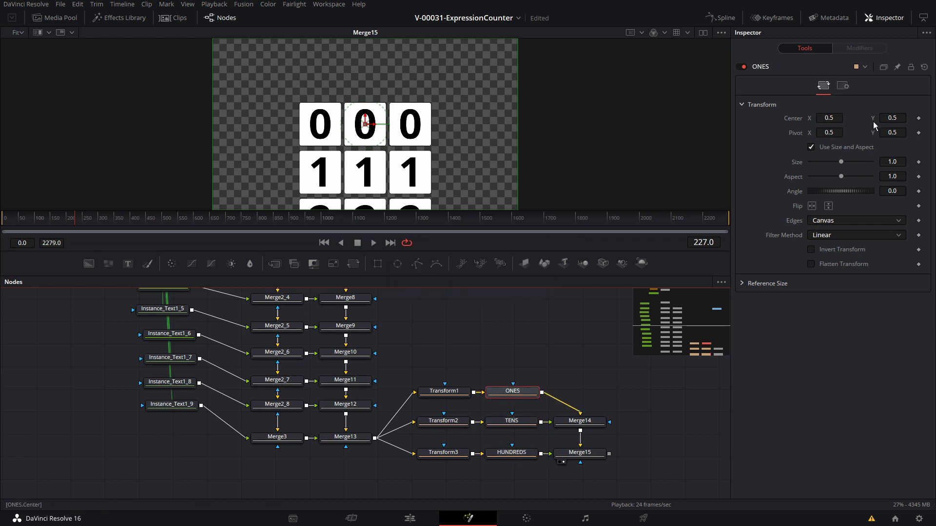
pyautogui.moveTo(892, 118); pyautogui.dragTo(815, 122)
pyautogui.moveTo(890, 114); pyautogui.dragTo(653, 112)
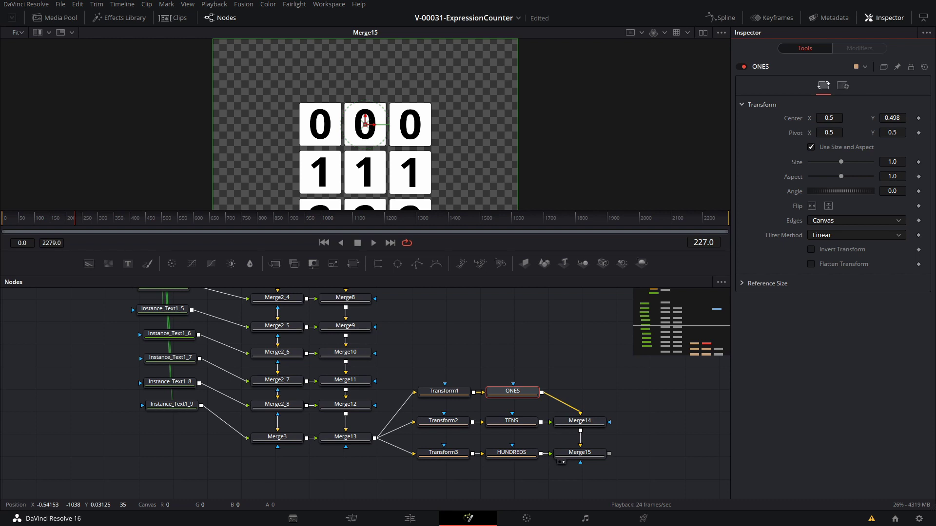
# Step: Try driving the ONES node's Center with the copied expression (frames=12;tm=time+12;h=.28) and scrub the timeline to test it
pyautogui.click(524, 395)
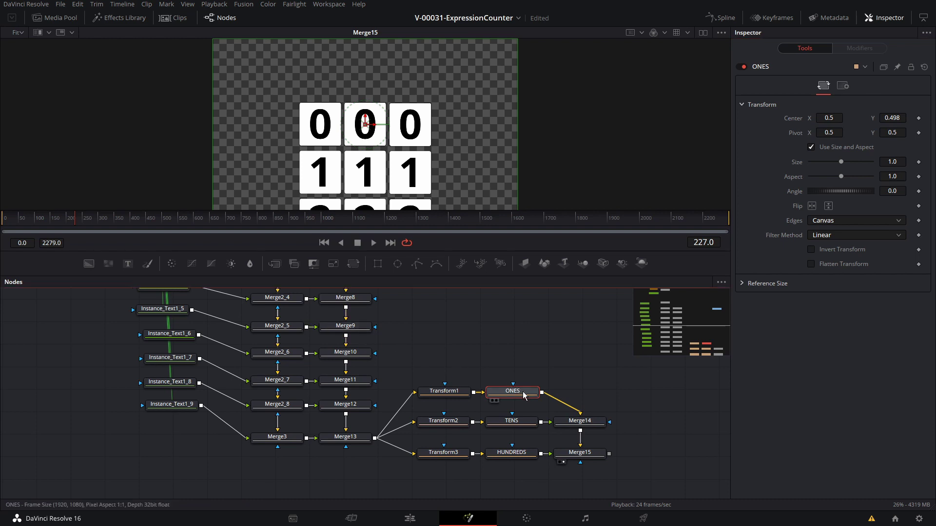
pyautogui.rightClick(798, 120)
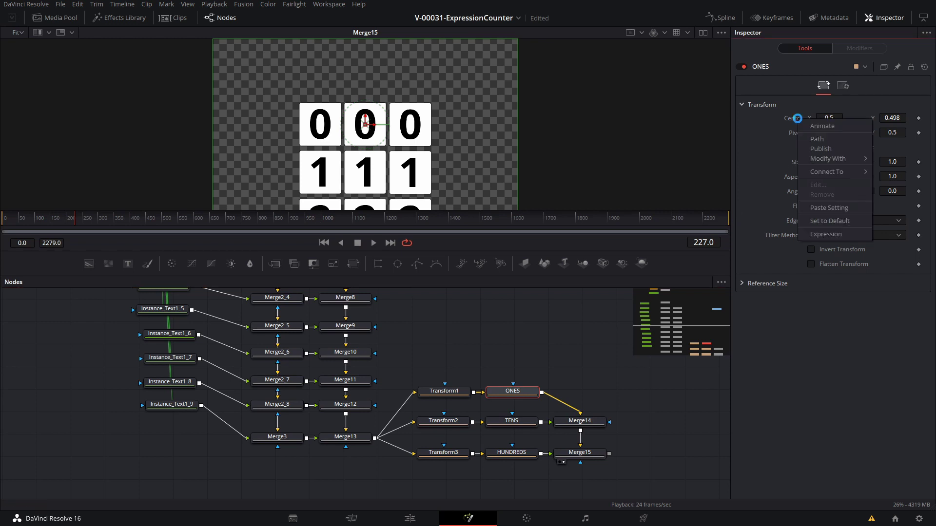
pyautogui.click(828, 234)
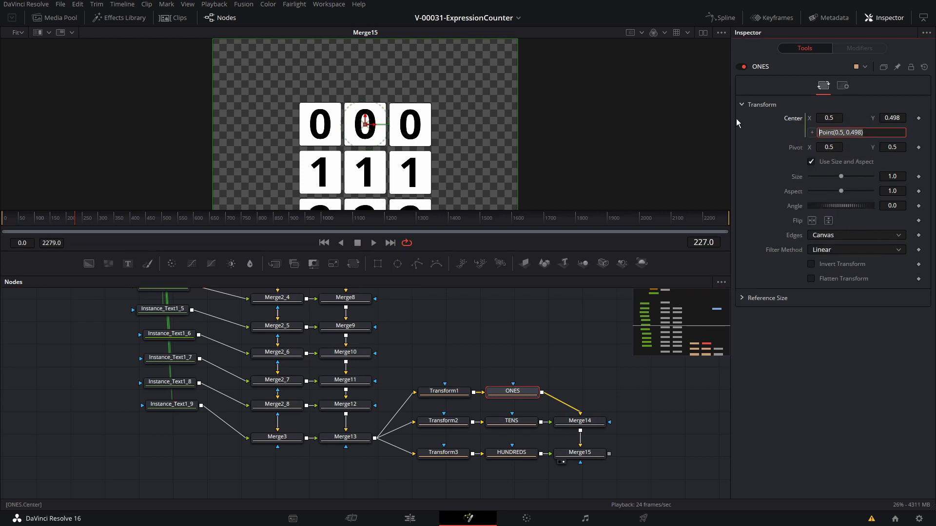
pyautogui.hotkey('ctrl', 'v')
pyautogui.press('Return')
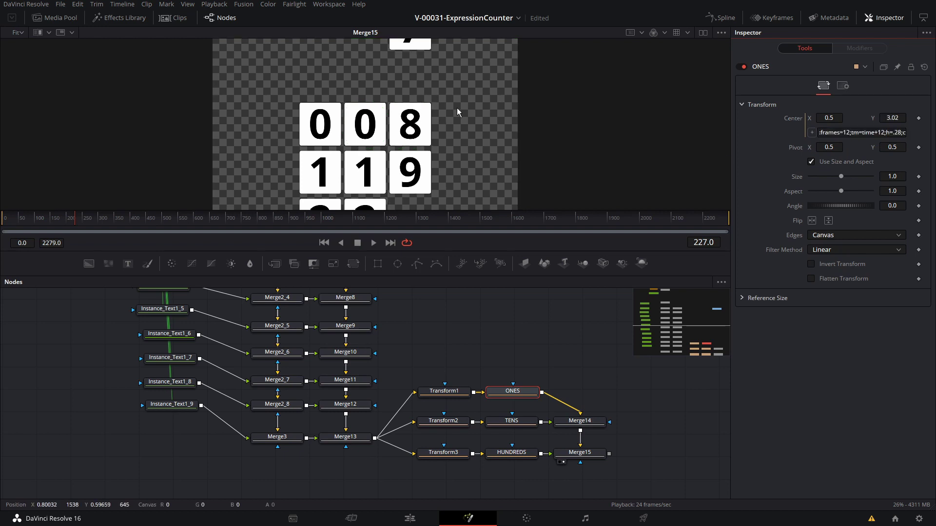
pyautogui.moveTo(76, 220); pyautogui.dragTo(100, 224)
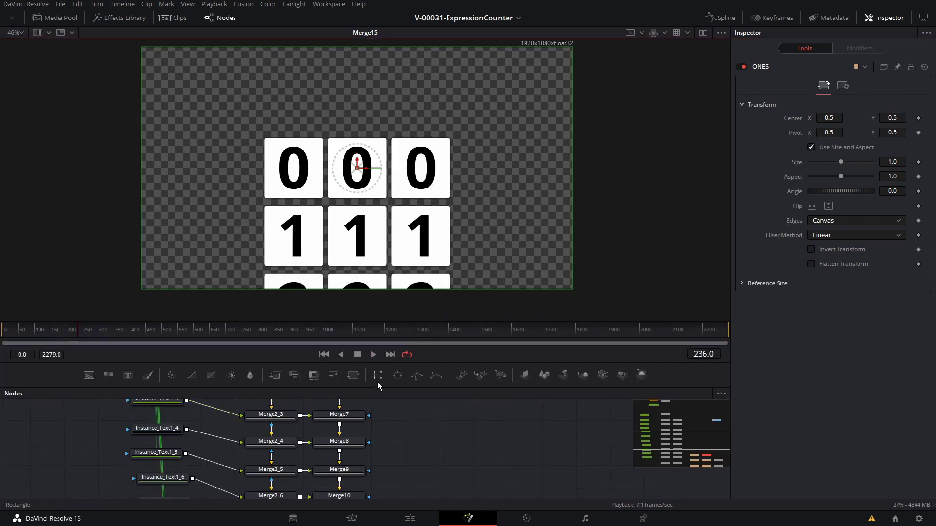
# Step: Add an expression to the ONES node's Center and paste in the copied counter code with frames=12;tm=time+12;h=.28
pyautogui.scroll(5, 409, 410)
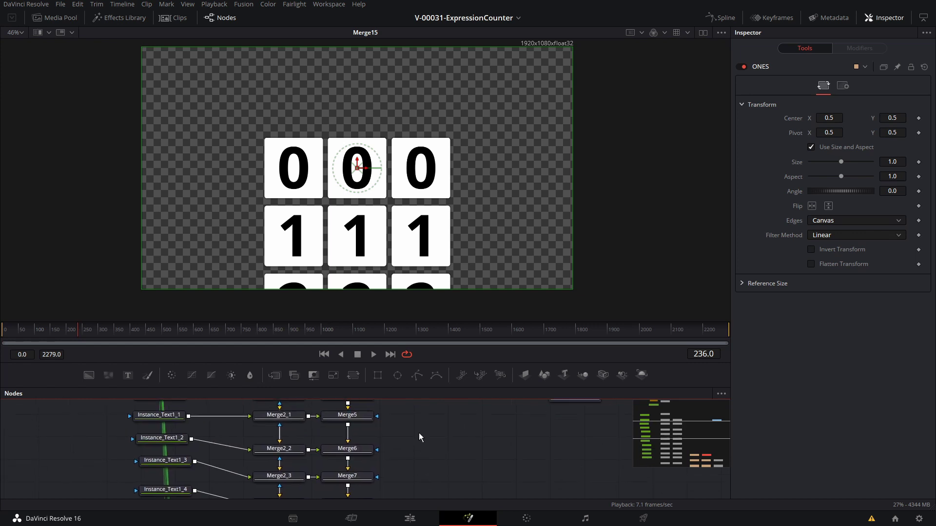
pyautogui.scroll(3, 434, 466)
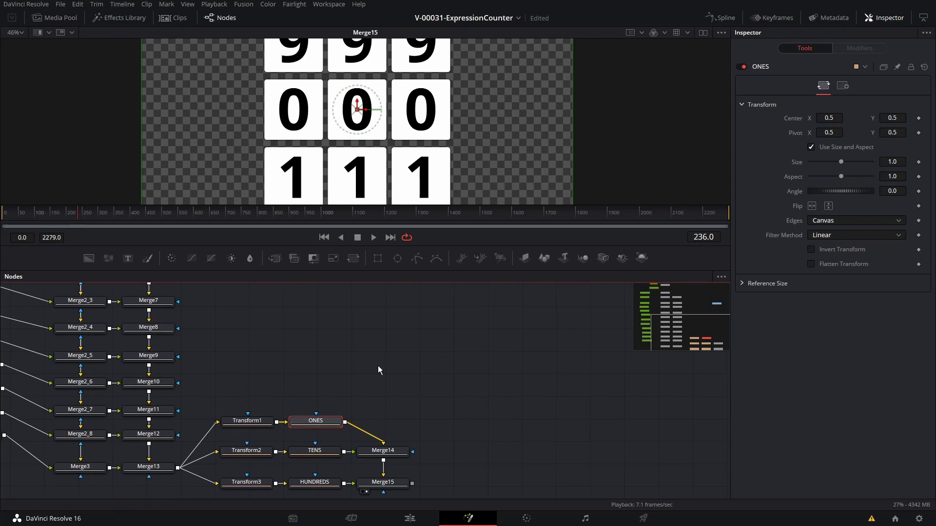
pyautogui.moveTo(443, 244); pyautogui.dragTo(443, 375)
pyautogui.scroll(-2, 478, 485)
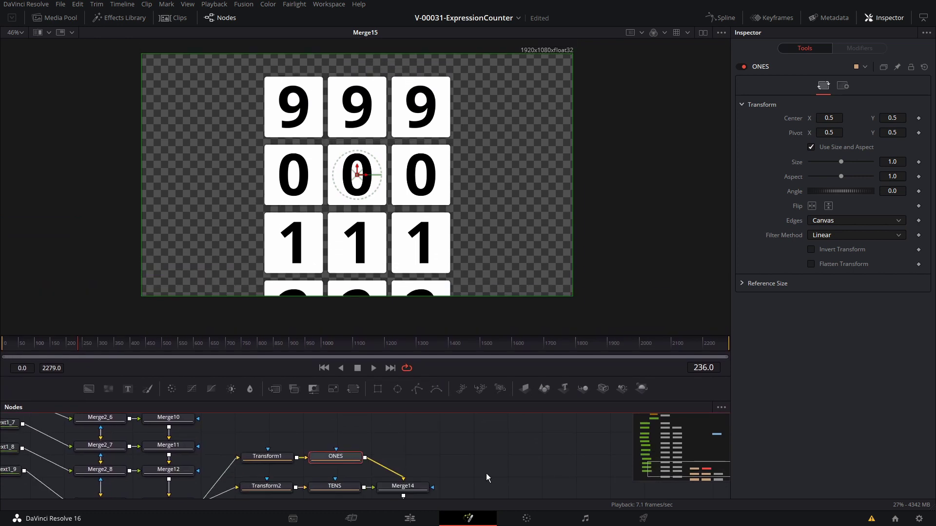
pyautogui.rightClick(794, 121)
pyautogui.click(829, 232)
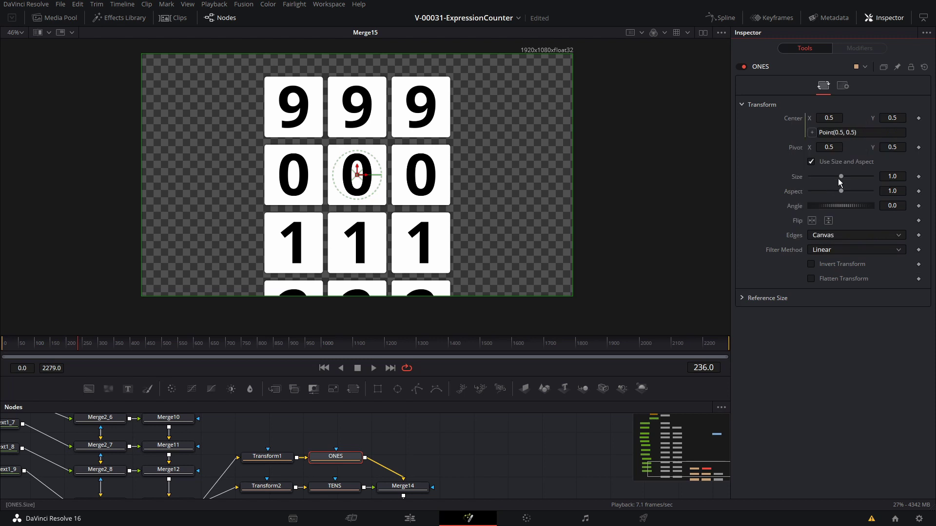
pyautogui.click(864, 132)
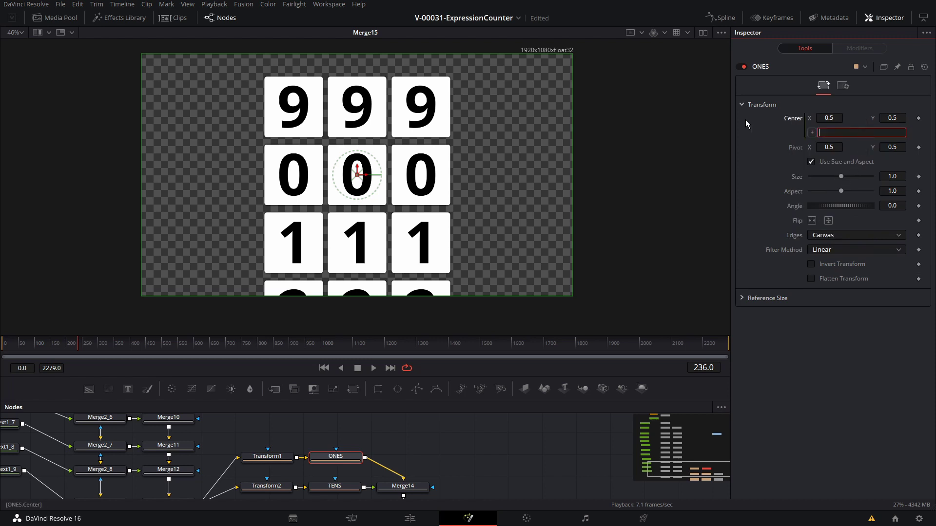
pyautogui.hotkey('ctrl', 'v')
pyautogui.press('Return')
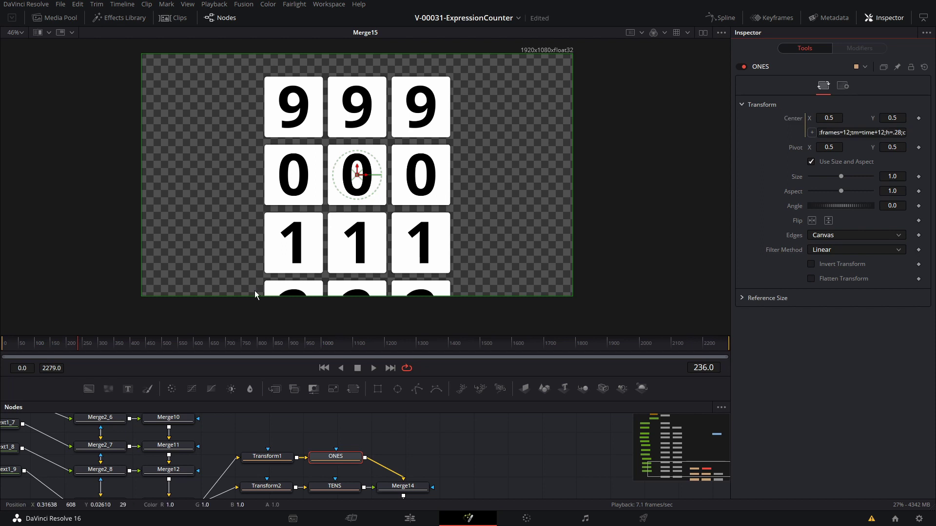
# Step: Play back the composition to check how the ones column rolls, and stop the playback
pyautogui.click(37, 344)
pyautogui.press('space')
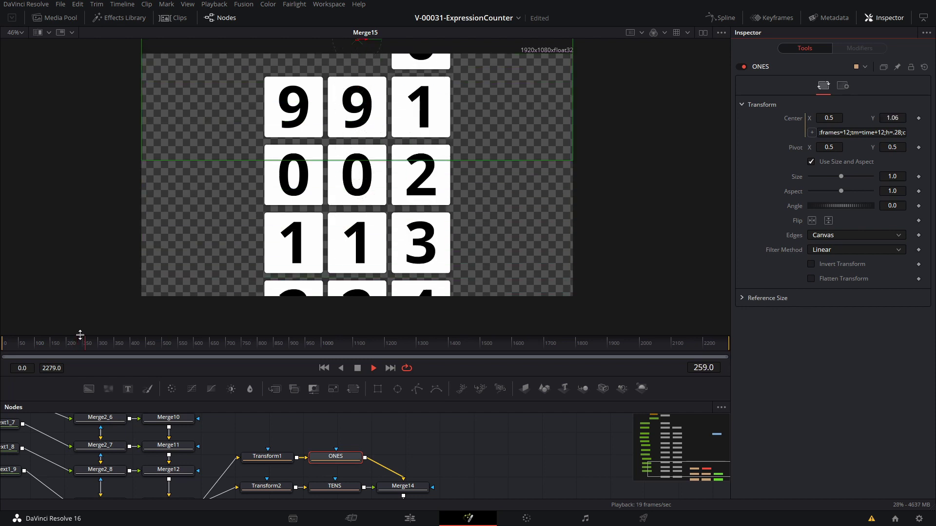
pyautogui.moveTo(401, 441); pyautogui.dragTo(396, 423)
pyautogui.press('space')
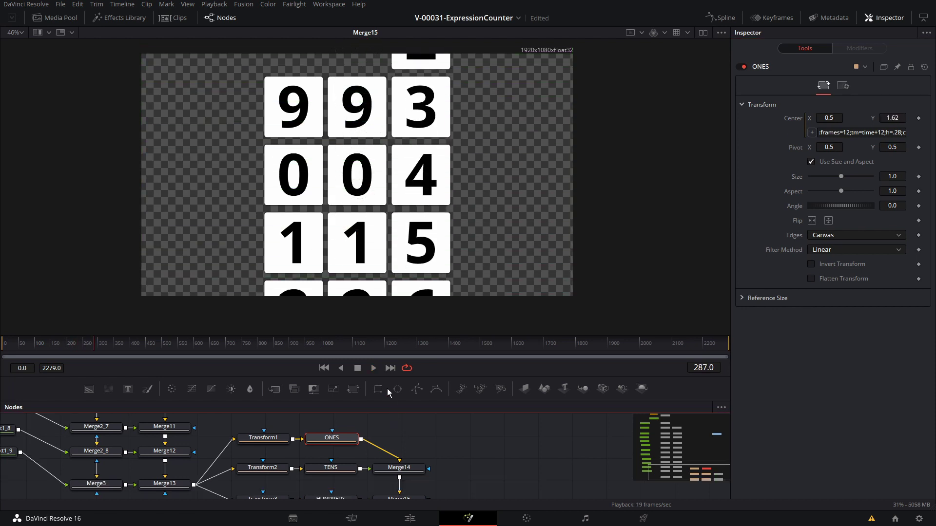
# Step: Add a solid black Background node below the merge chain and merge Merge15 over it
pyautogui.moveTo(390, 378); pyautogui.dragTo(393, 284)
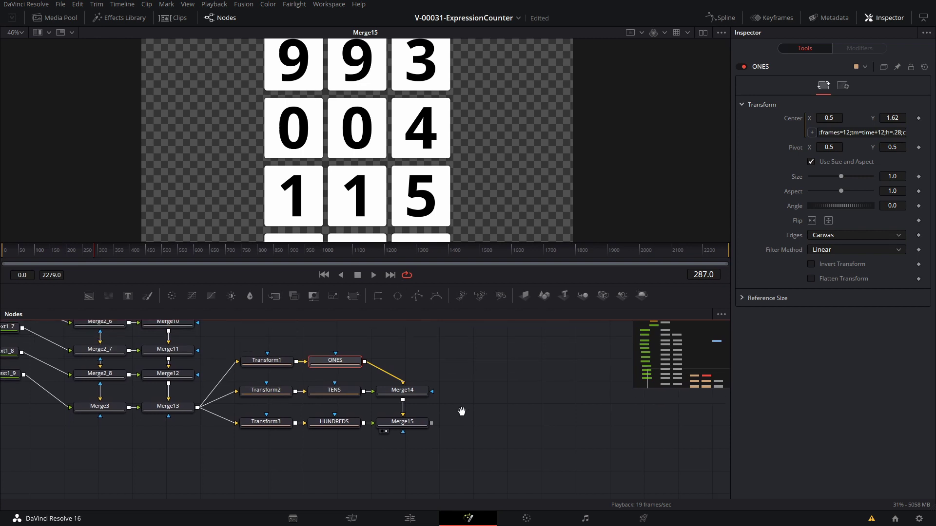
pyautogui.moveTo(89, 296); pyautogui.dragTo(403, 484)
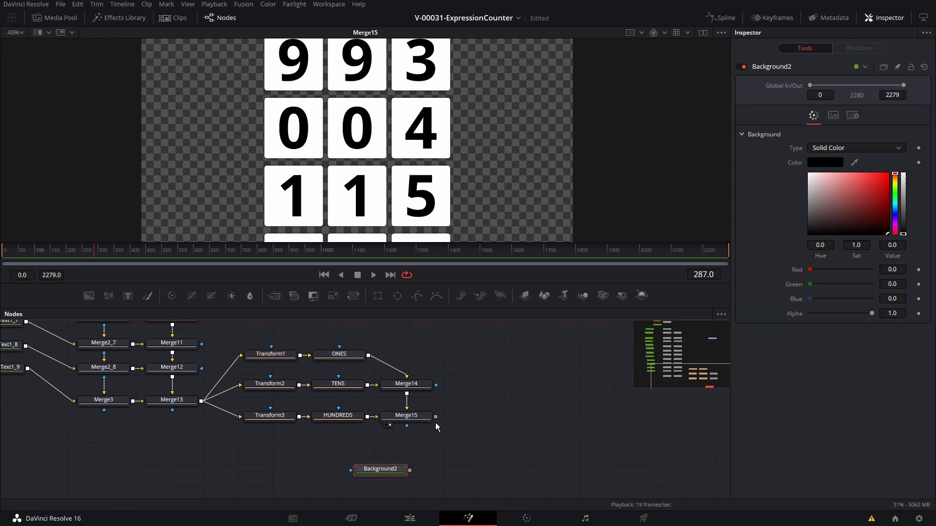
pyautogui.moveTo(436, 419); pyautogui.dragTo(412, 475)
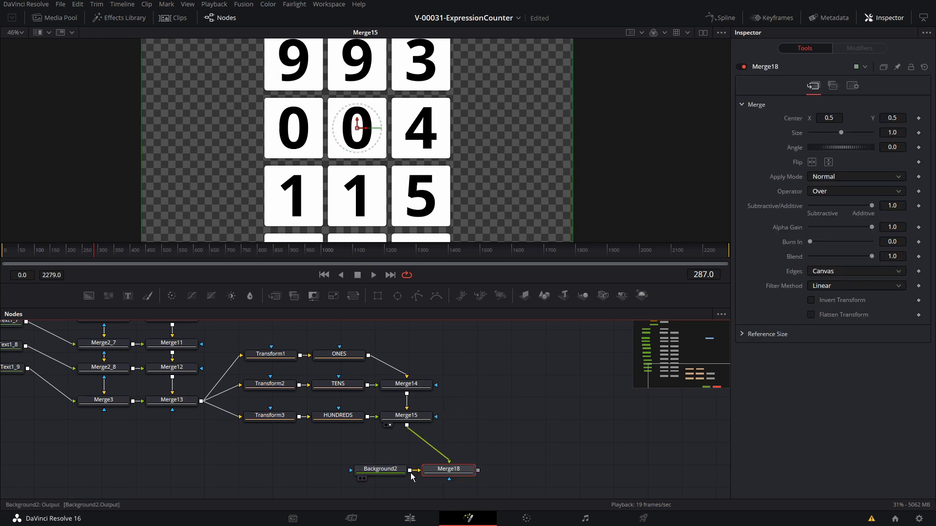
# Step: Mask the new background merge with a Rectangle and show that merge in the viewer
pyautogui.click(381, 303)
pyautogui.click(451, 472)
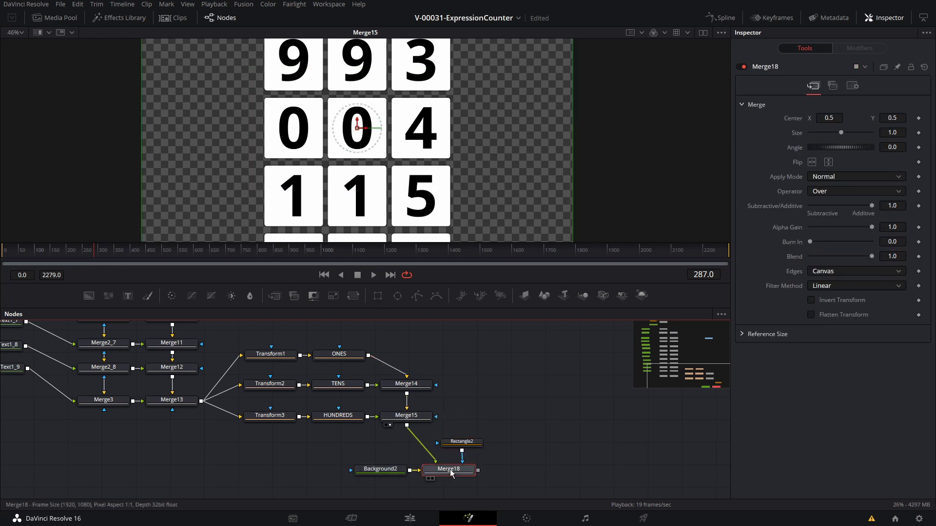
pyautogui.press('1')
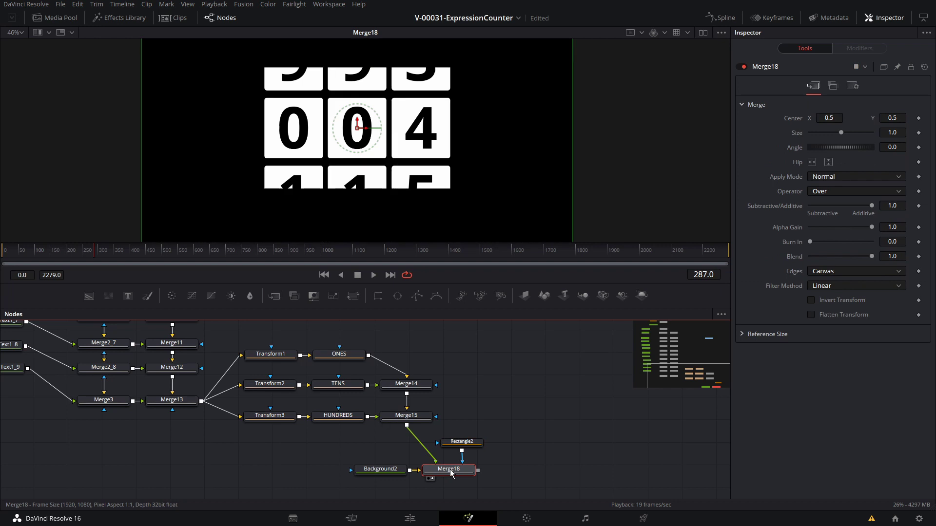
# Step: Soften the Rectangle2 mask's edge to 0.0425 and reduce its height to about 0.36
pyautogui.click(461, 442)
pyautogui.moveTo(812, 149); pyautogui.dragTo(823, 149)
pyautogui.moveTo(419, 68); pyautogui.dragTo(418, 85)
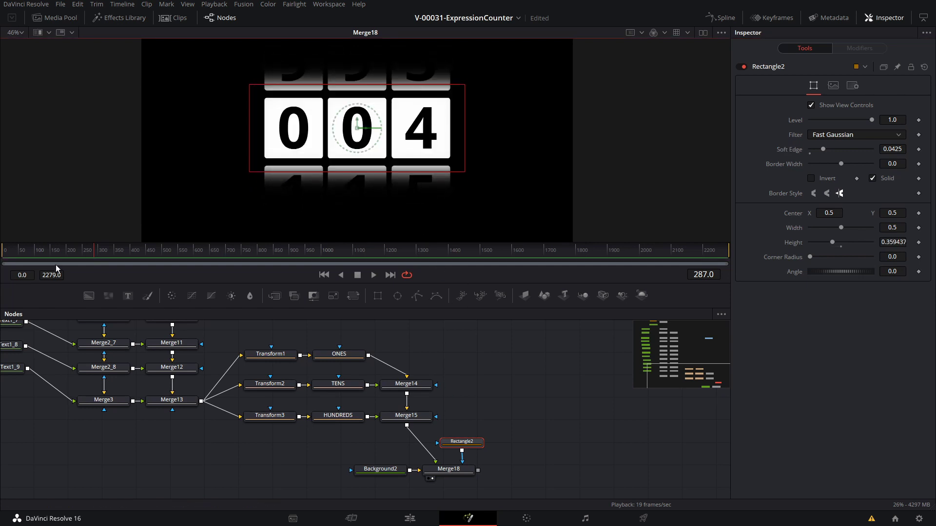
# Step: Play back the composition from around frame 120 to check the counter behind the softened mask, and stop the playback
pyautogui.click(43, 250)
pyautogui.press('space')
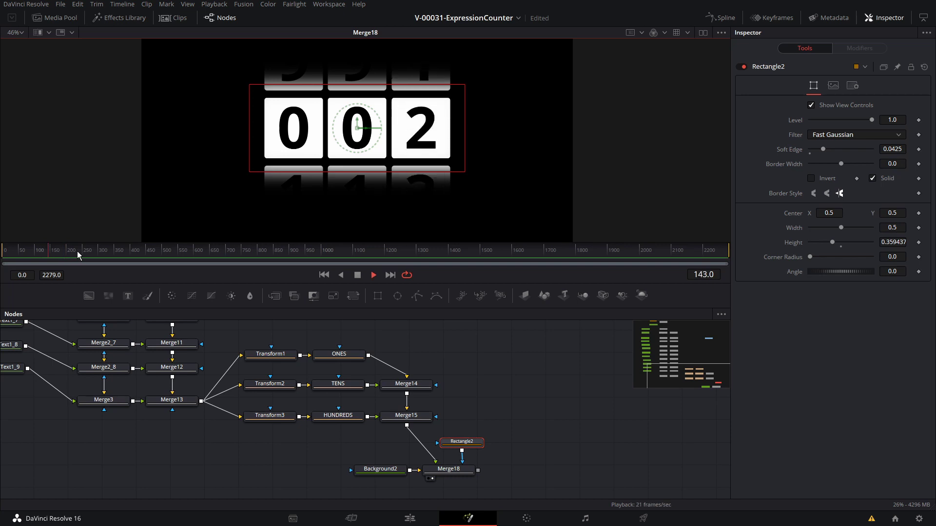
pyautogui.press('space')
# Step: Add an expression to the TENS node's Center, paste in its counter code with frames=12;tm=time+12;h=.28, and scrub to frame 744
pyautogui.click(343, 385)
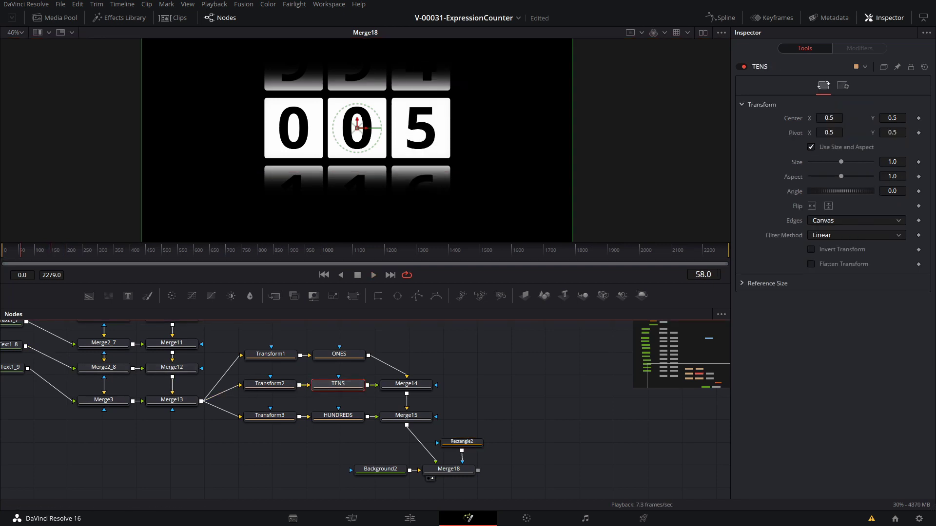
pyautogui.rightClick(799, 121)
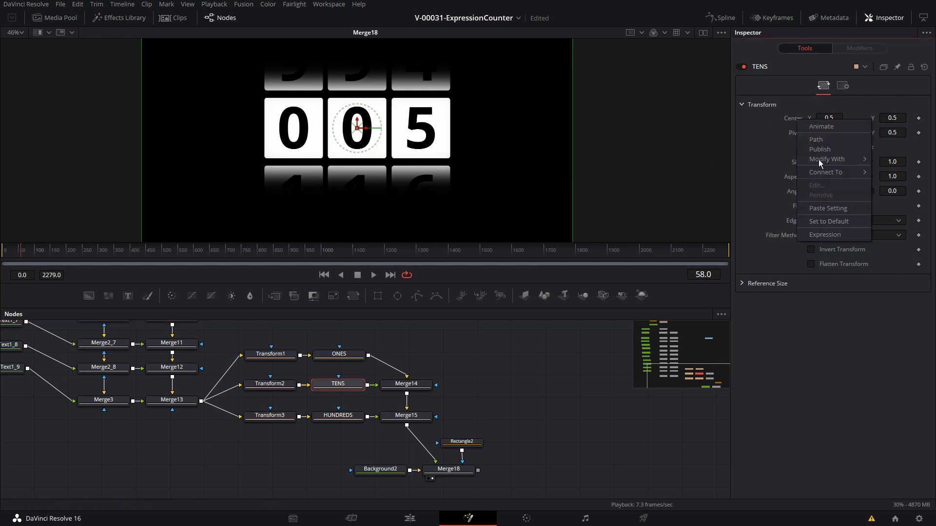
pyautogui.click(825, 235)
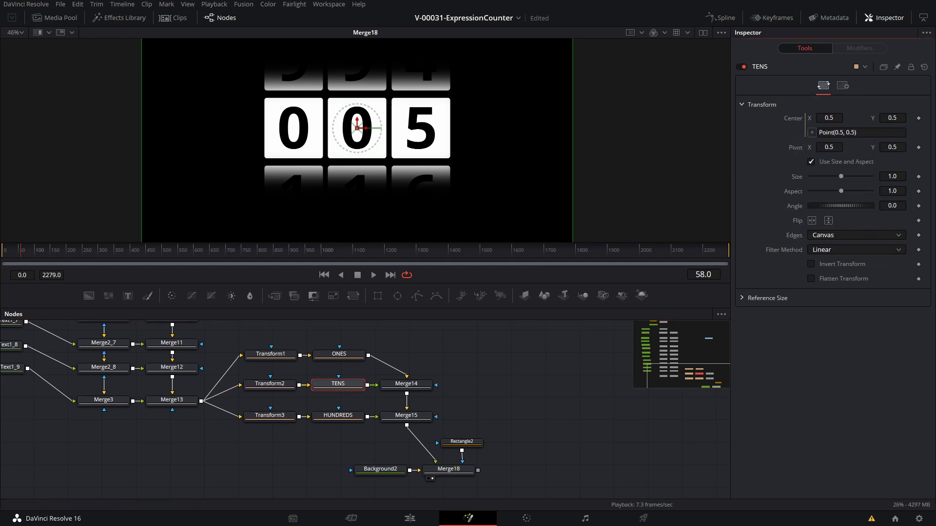
pyautogui.hotkey('ctrl', 'v')
pyautogui.moveTo(193, 257); pyautogui.dragTo(240, 256)
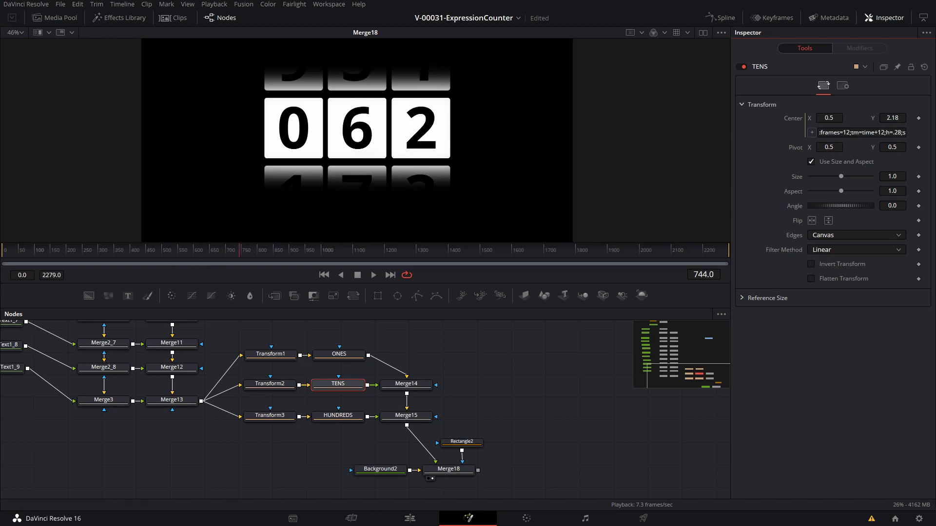
# Step: Add an expression to the HUNDREDS node's Center and replace its content with the copied counter code using frames=12;tm=time+12;h=.28
pyautogui.click(342, 415)
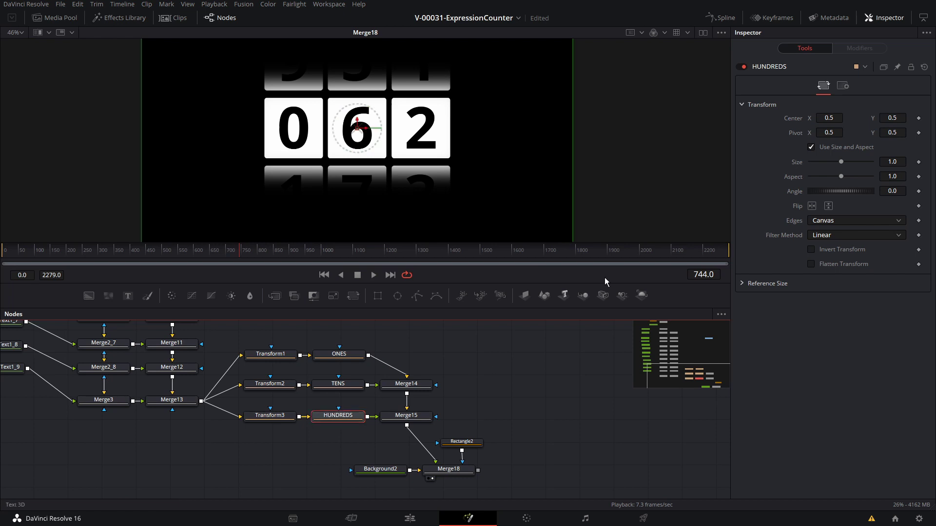
pyautogui.rightClick(795, 120)
pyautogui.click(829, 238)
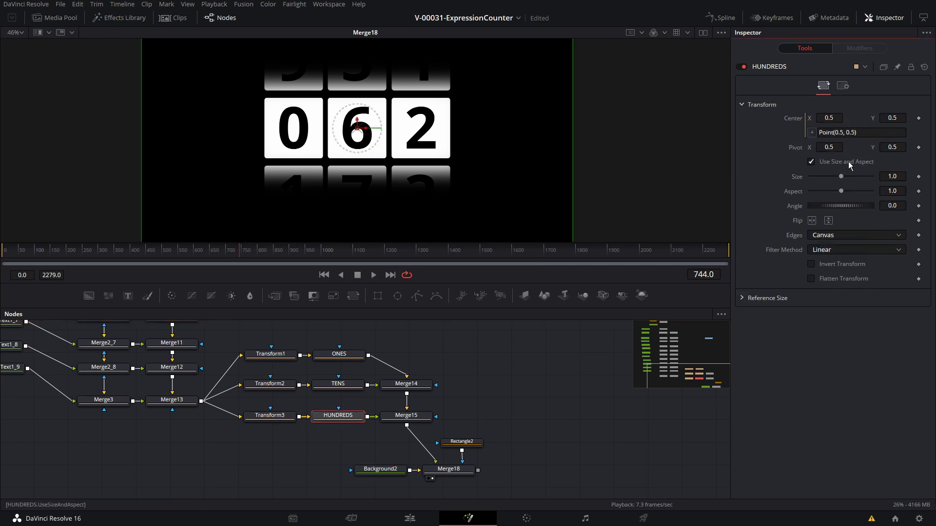
pyautogui.click(860, 132)
pyautogui.hotkey('ctrl', 'a')
pyautogui.hotkey('ctrl', 'v')
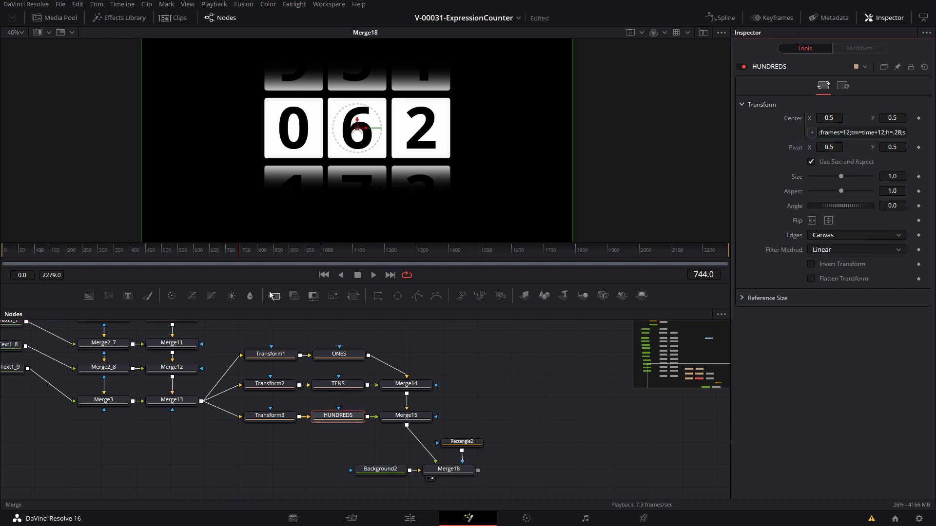
# Step: Scrub to frame 1180 and play through the rollover from 99 to 100 to check the hundreds column
pyautogui.moveTo(341, 251); pyautogui.dragTo(376, 255)
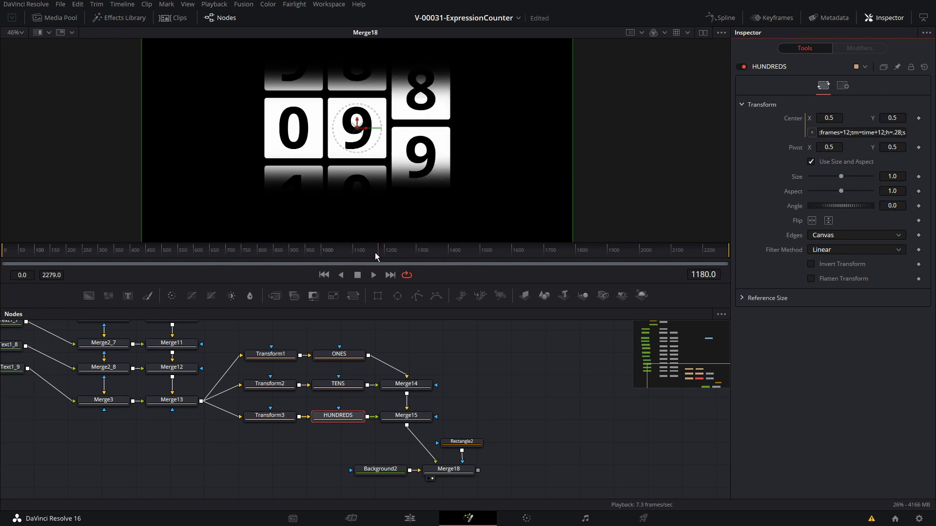
pyautogui.press('space')
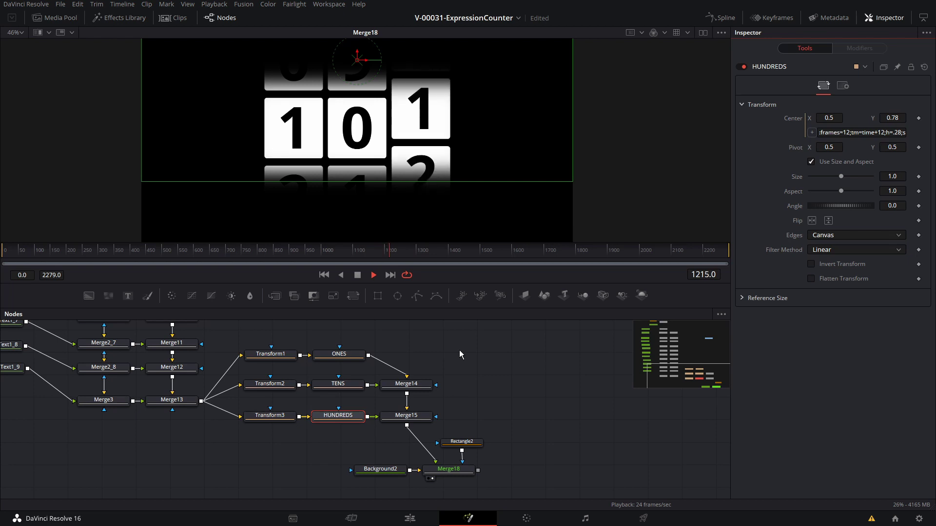
pyautogui.press('space')
# Step: Paste the copied counter expression into the Text2 node's styled text and reduce the text size to 0.0197
pyautogui.scroll(-3, 172, 458)
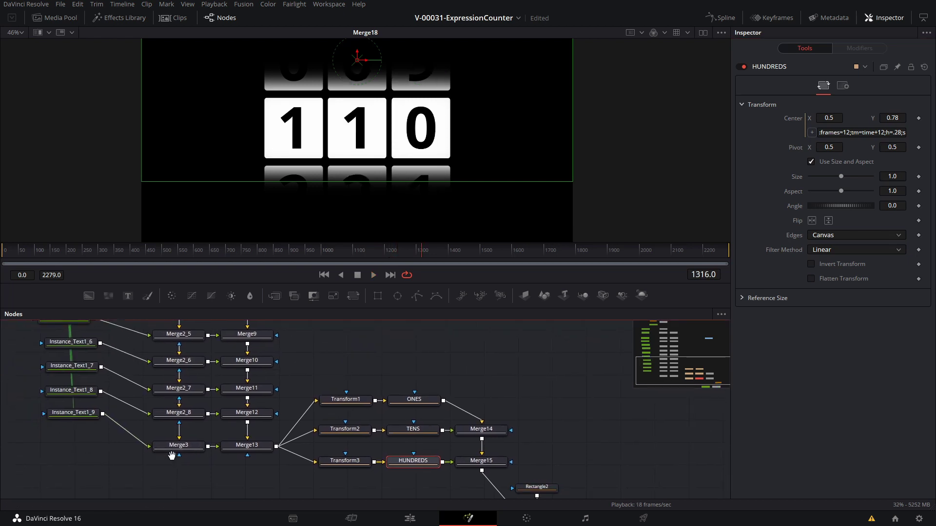
pyautogui.hscroll(2, 174, 460)
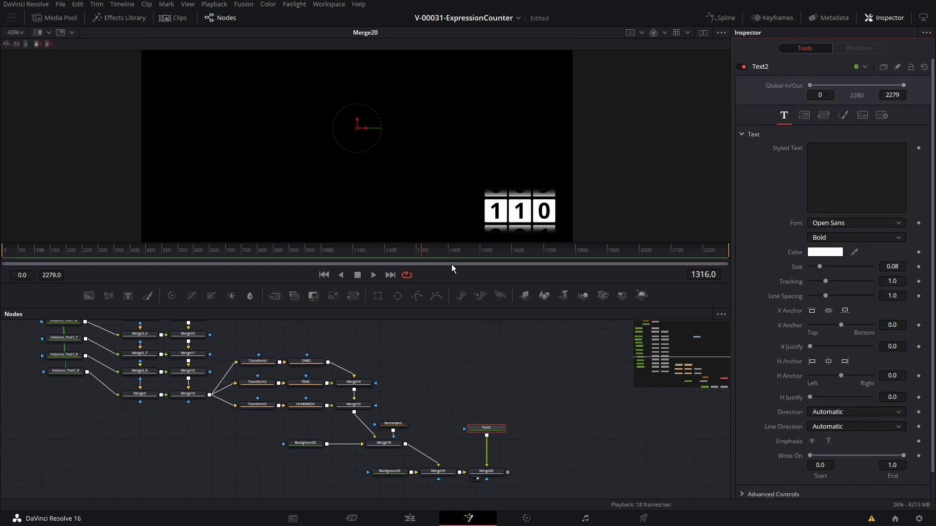
pyautogui.click(849, 146)
pyautogui.hotkey('ctrl', 'v')
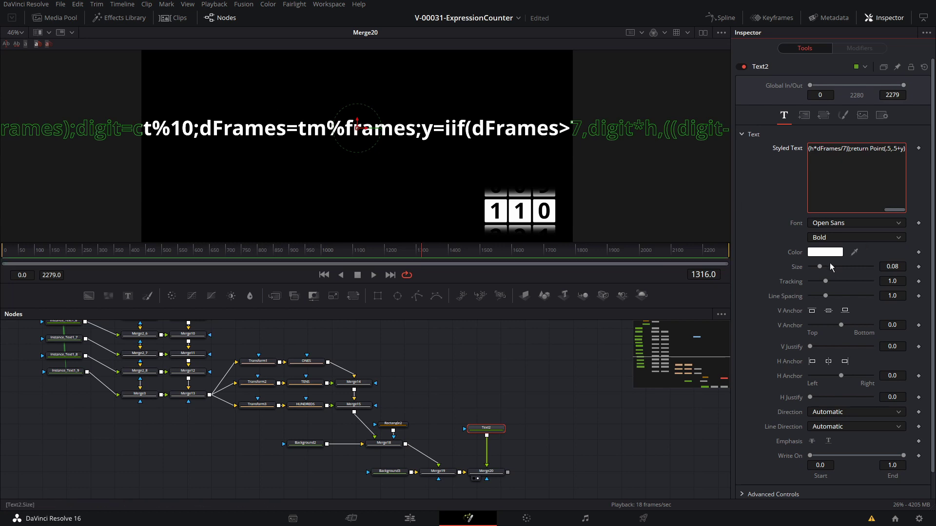
pyautogui.moveTo(820, 267); pyautogui.dragTo(814, 269)
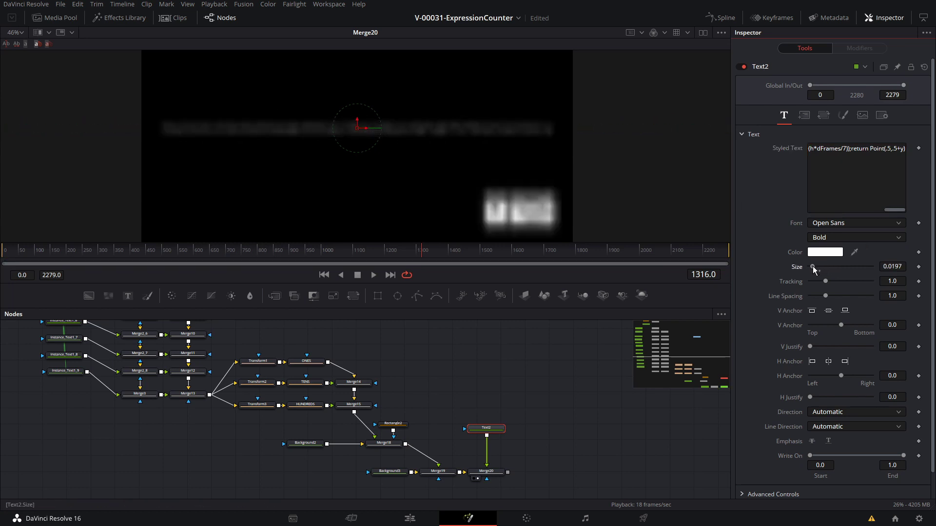
pyautogui.moveTo(813, 269); pyautogui.dragTo(812, 268)
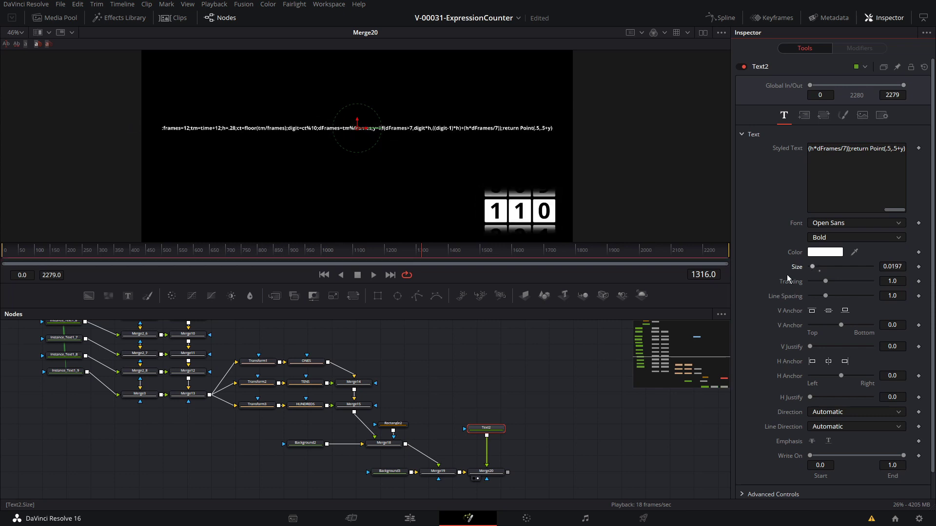
# Step: Enlarge the viewer area above the node graph and save the project
pyautogui.moveTo(553, 308); pyautogui.dragTo(554, 433)
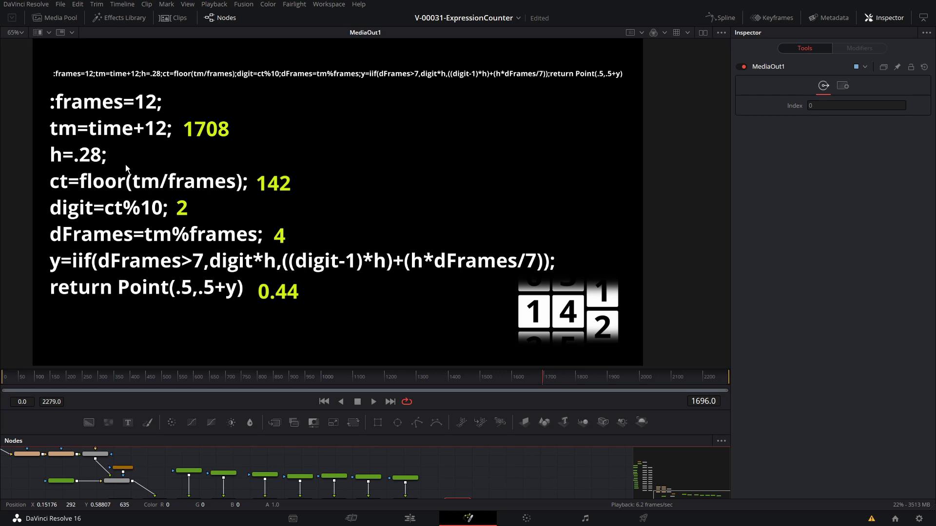
pyautogui.hotkey('ctrl', 's')
# Step: Play the counter from around frame 420, and examine the code's values between frames 1523 and 1531
pyautogui.moveTo(193, 380); pyautogui.dragTo(138, 380)
pyautogui.press('space')
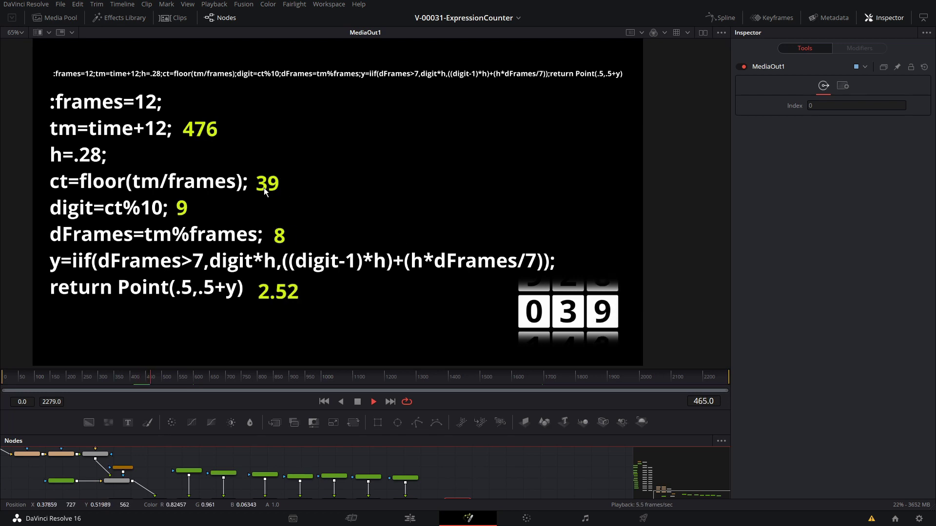
pyautogui.click(488, 382)
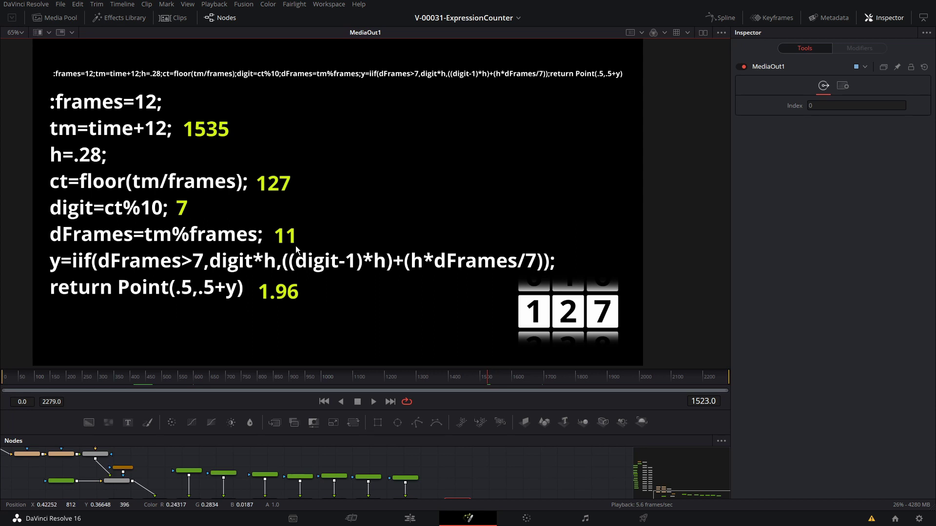
pyautogui.press('Right')
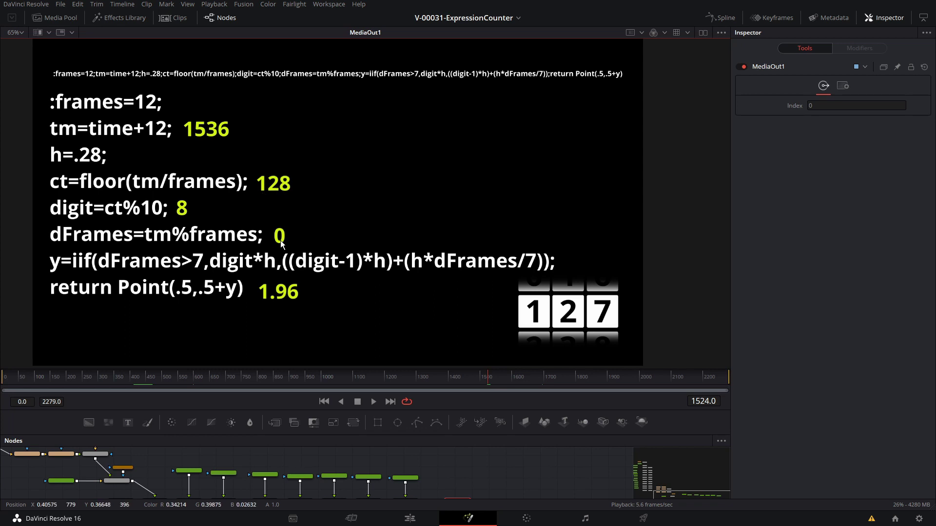
pyautogui.press('space')
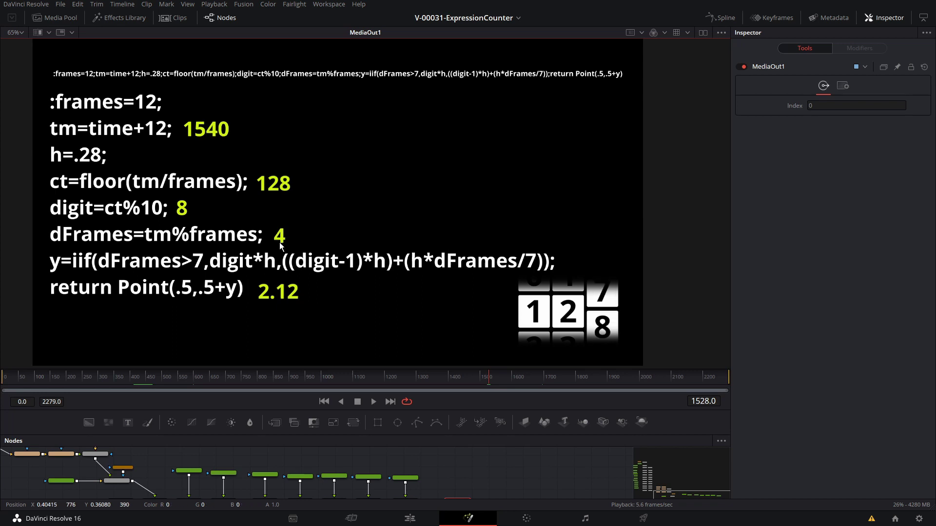
pyautogui.press('space')
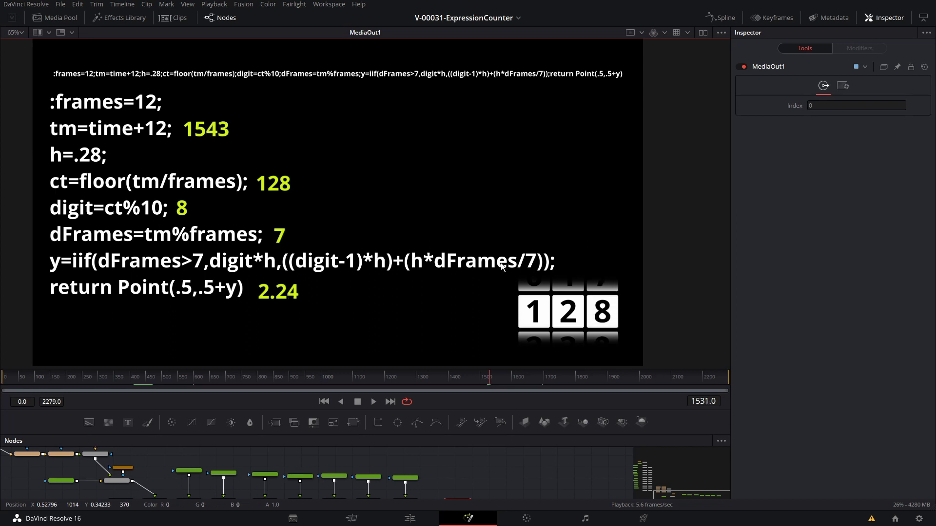
# Step: Step back to frame 1528 and forward to 1531 to compare the digit's roll, and replay the counter from around frame 610
pyautogui.press('Left')
pyautogui.press('Left')
pyautogui.press('Left')
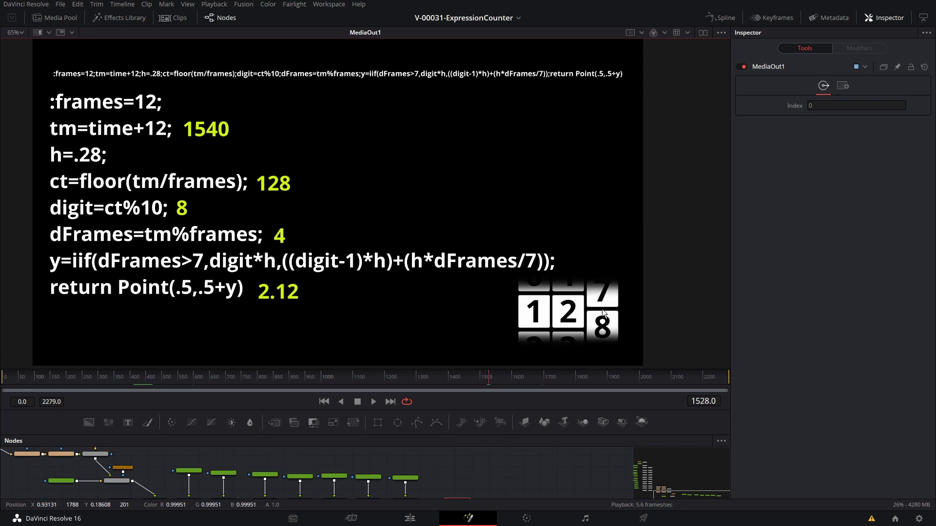
pyautogui.press('Right')
pyautogui.press('Right')
pyautogui.press('Right')
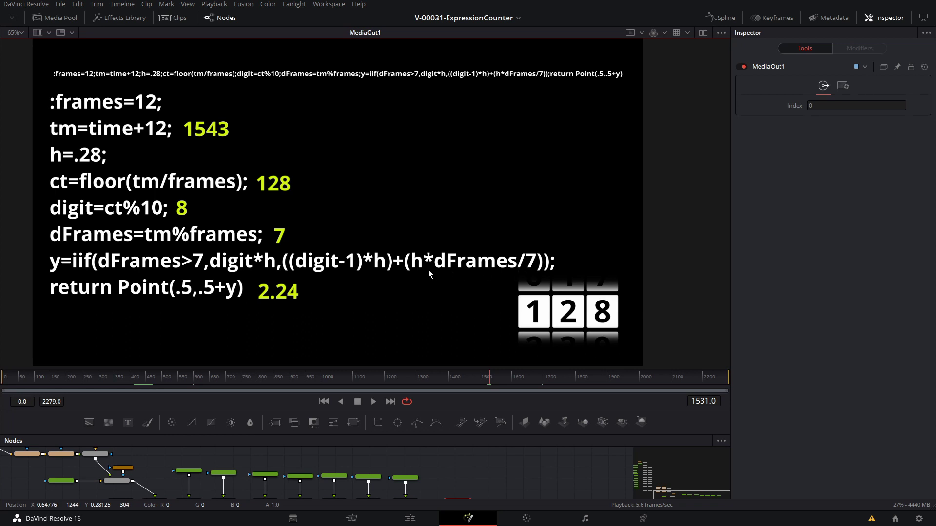
pyautogui.click(198, 375)
pyautogui.press('space')
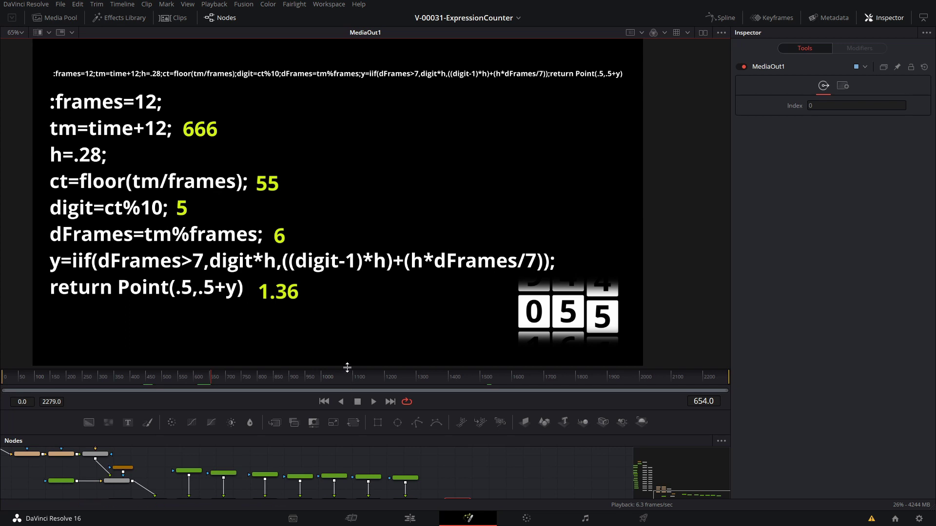
# Step: Enlarge the node graph area and open the ONES node's Frame Render Script for editing
pyautogui.moveTo(347, 368); pyautogui.dragTo(349, 313)
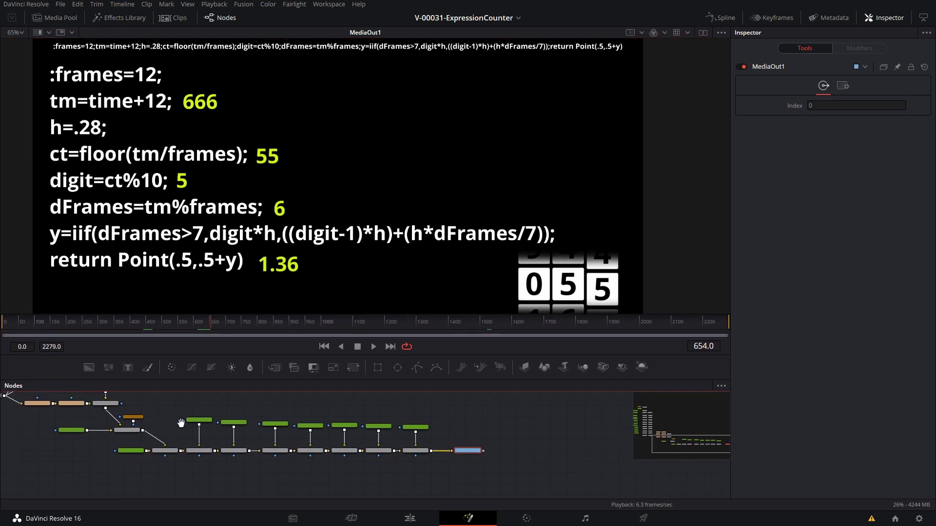
pyautogui.scroll(3, 299, 464)
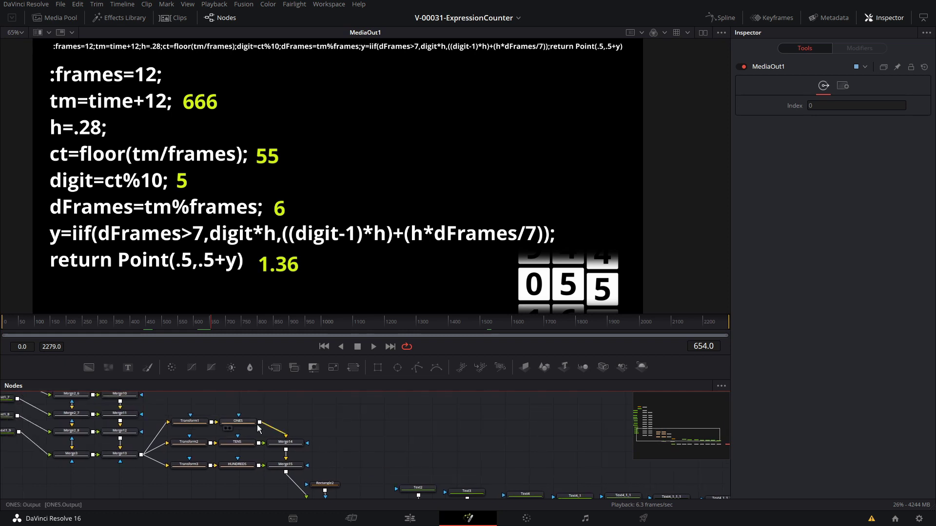
pyautogui.click(245, 427)
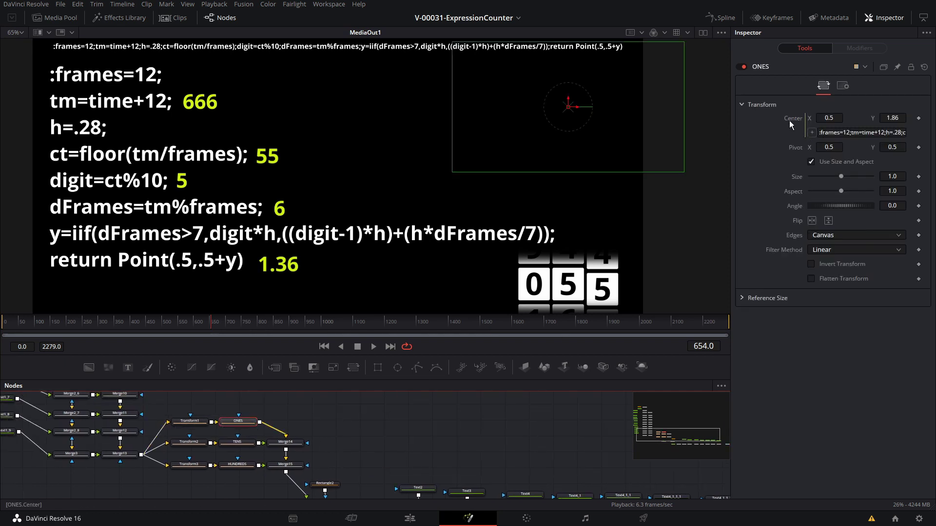
pyautogui.click(841, 86)
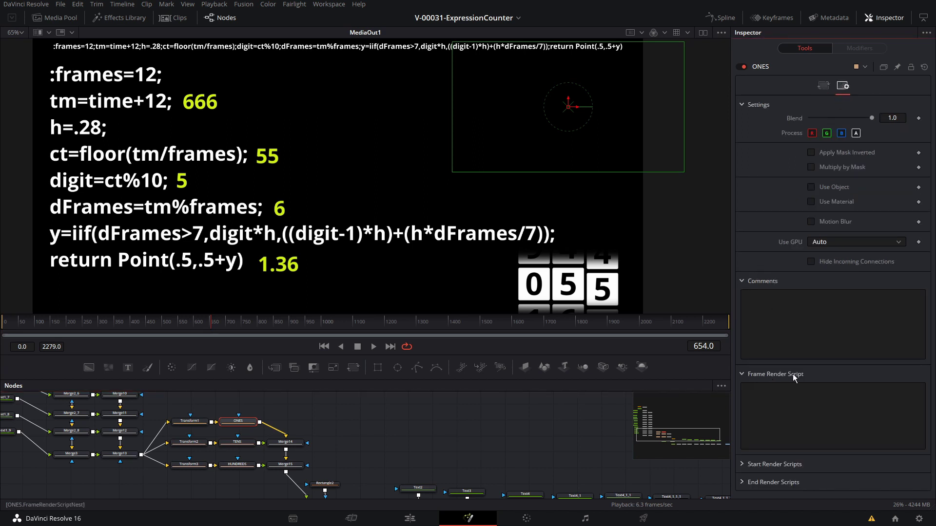
pyautogui.click(797, 390)
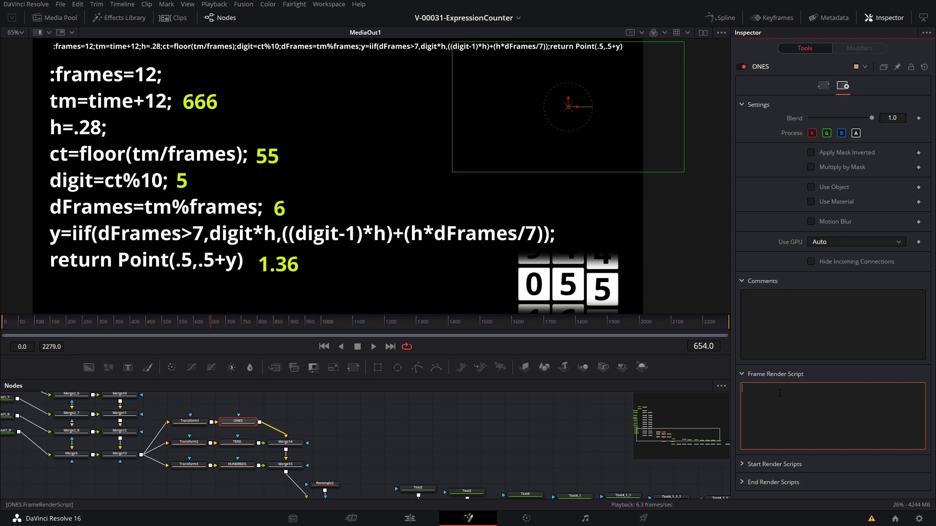